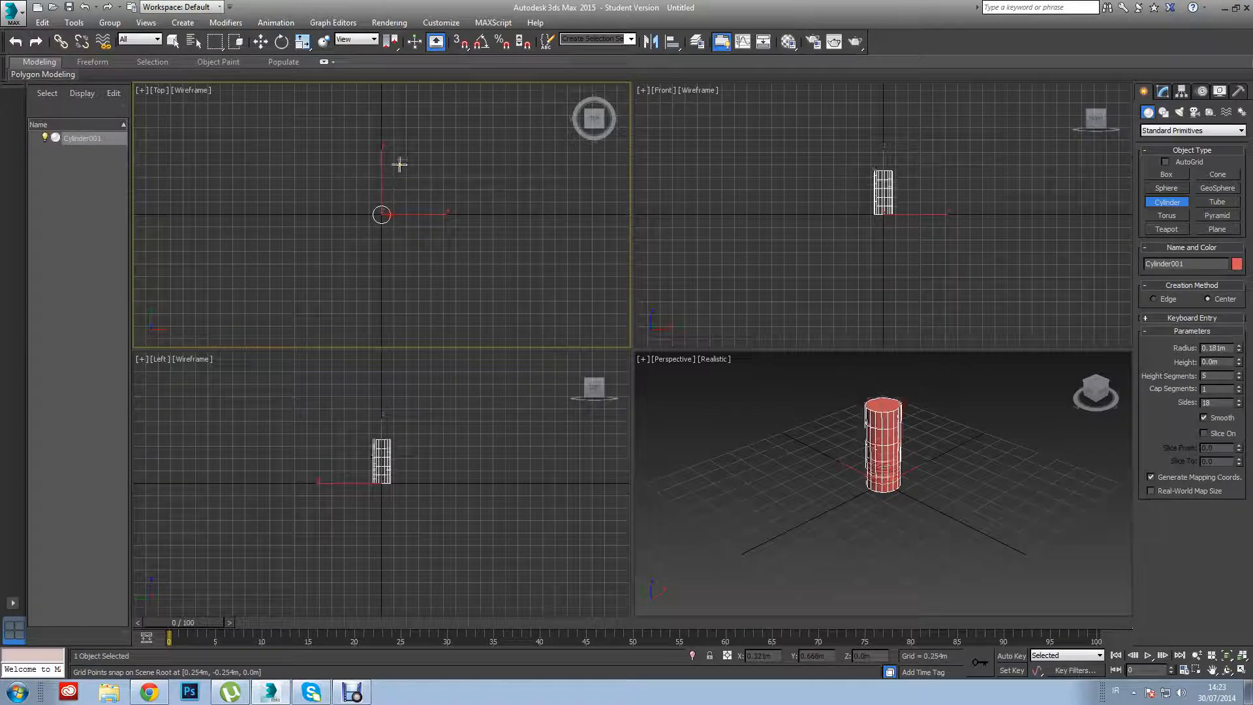
Finish the cylinder as a thin pole with a height of 3.0 m and a radius of 0.027 m.
click(413, 22)
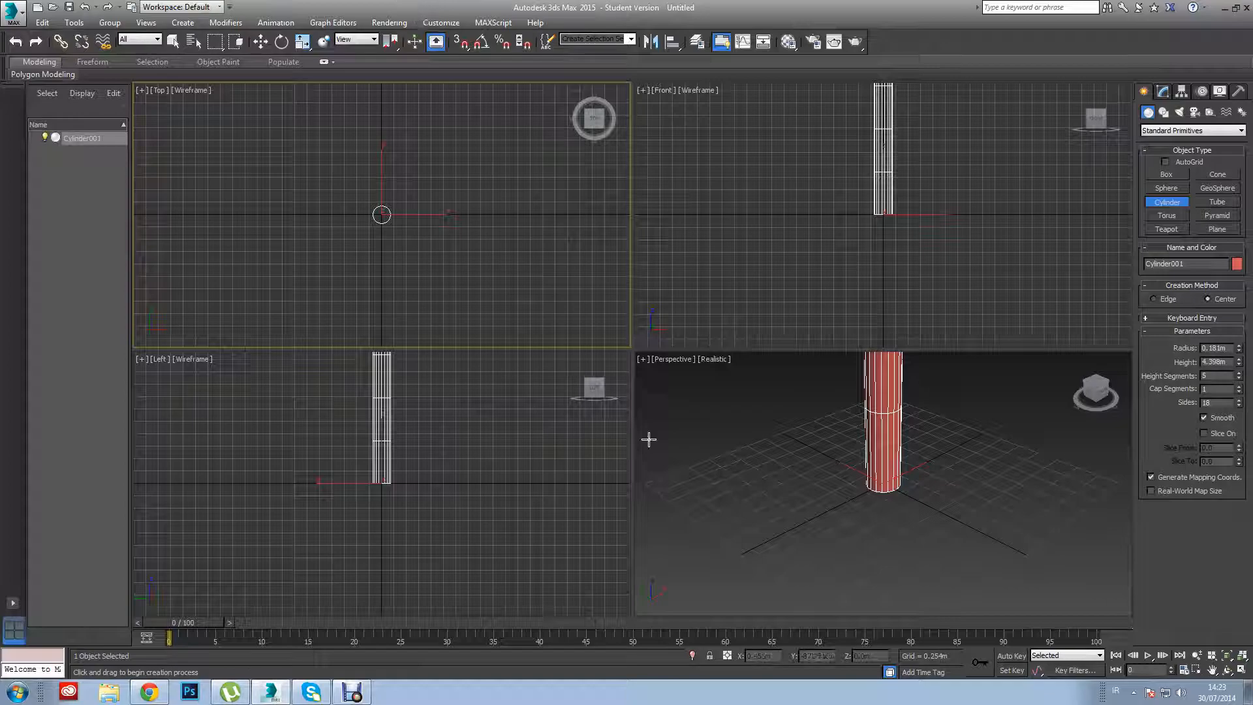
drag(1239, 363, 1236, 299)
drag(1231, 363, 1188, 357)
text(3.0m)
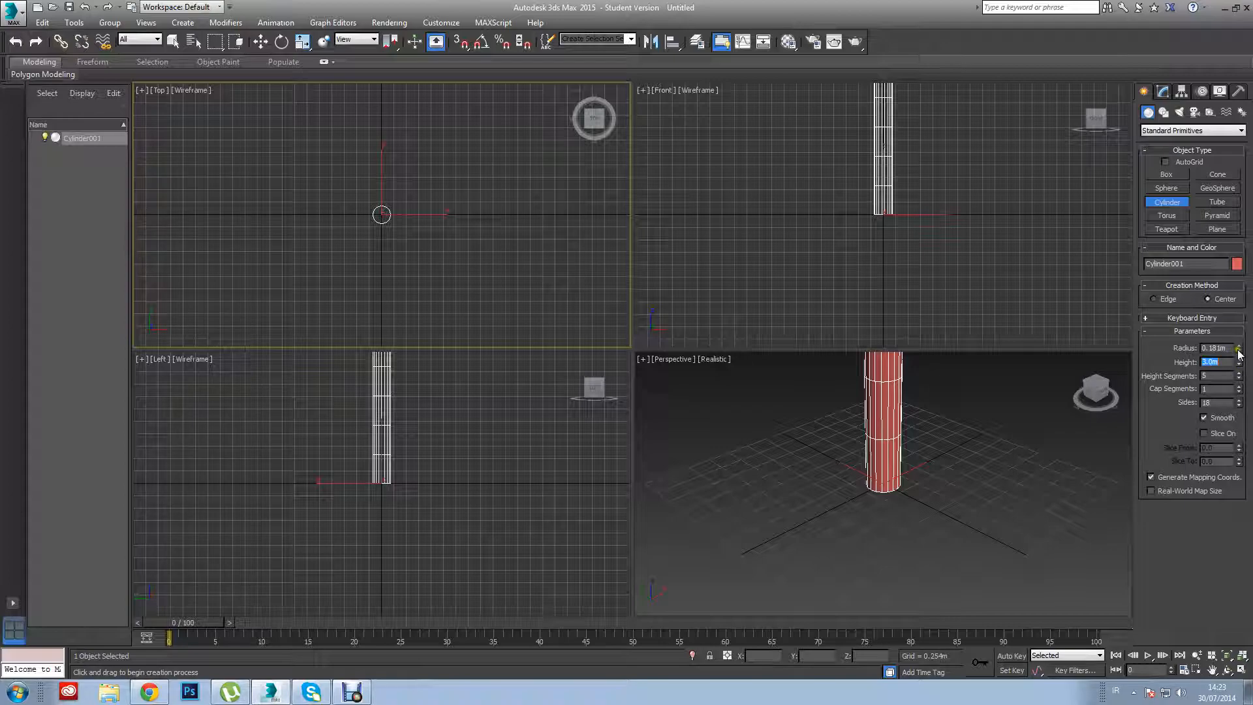
drag(1240, 354, 1237, 411)
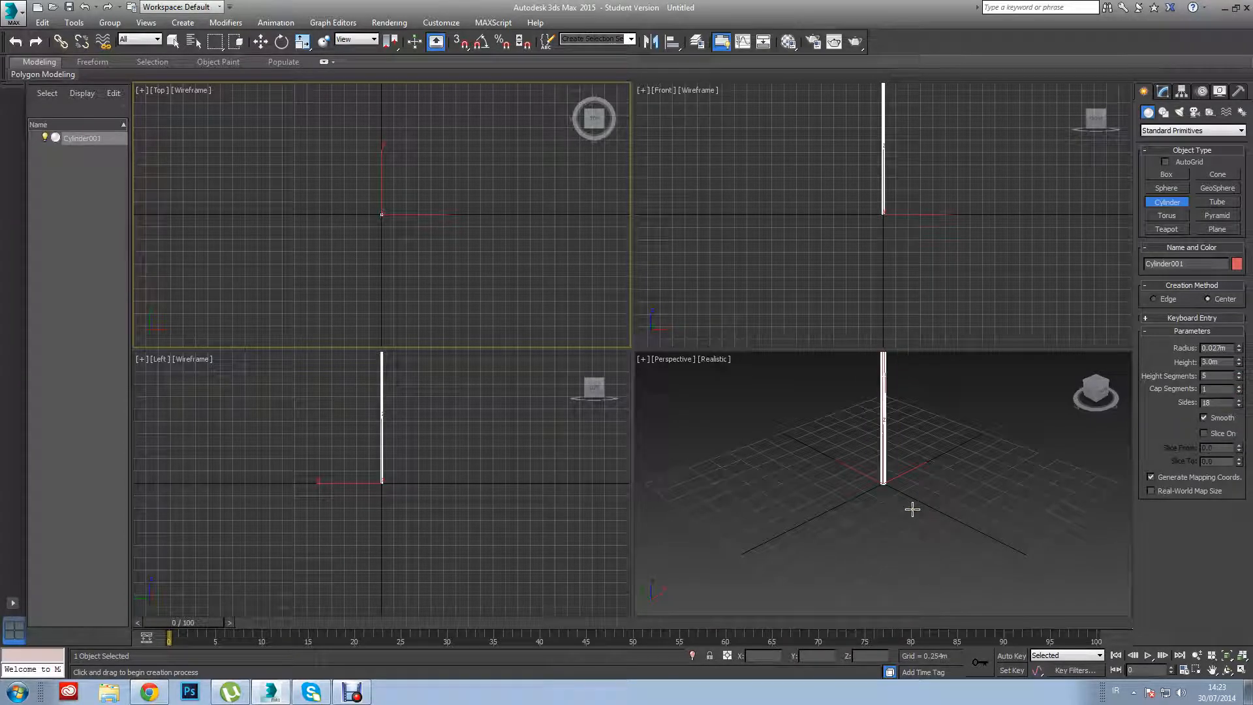
Create a skeleton biped about 1.8 m tall near the pole, with its feet snapped to the ground grid.
click(843, 505)
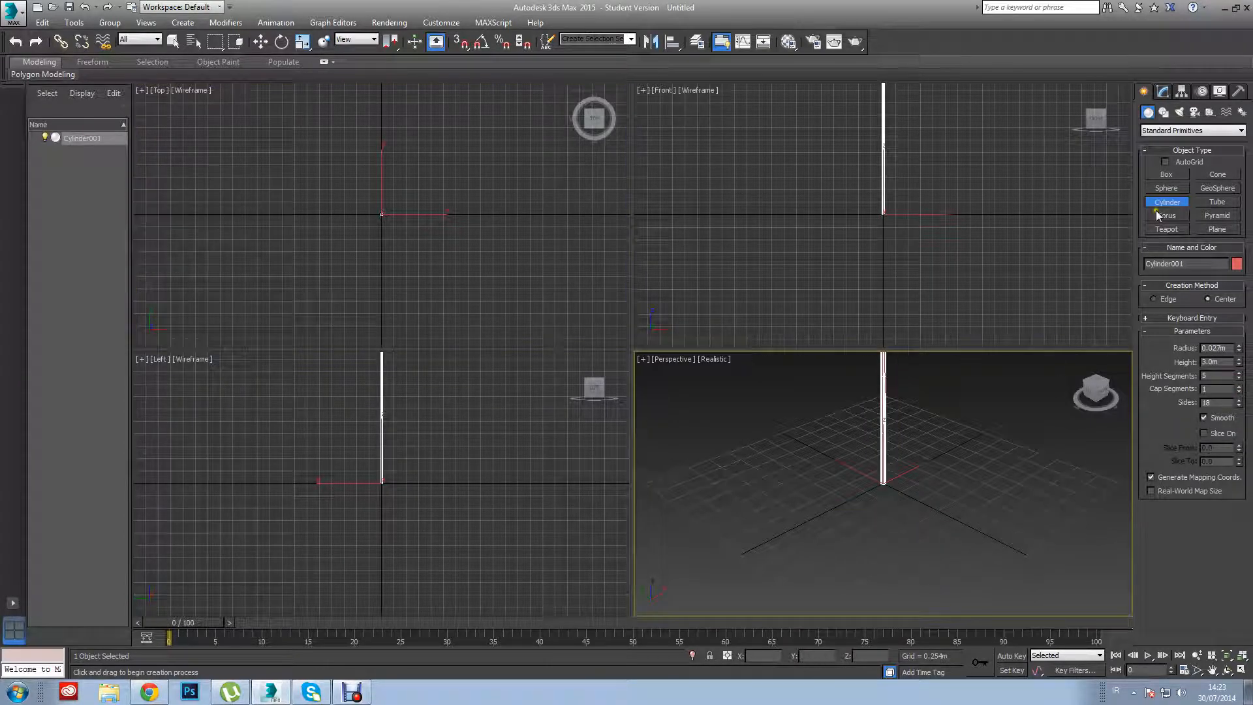
click(1241, 113)
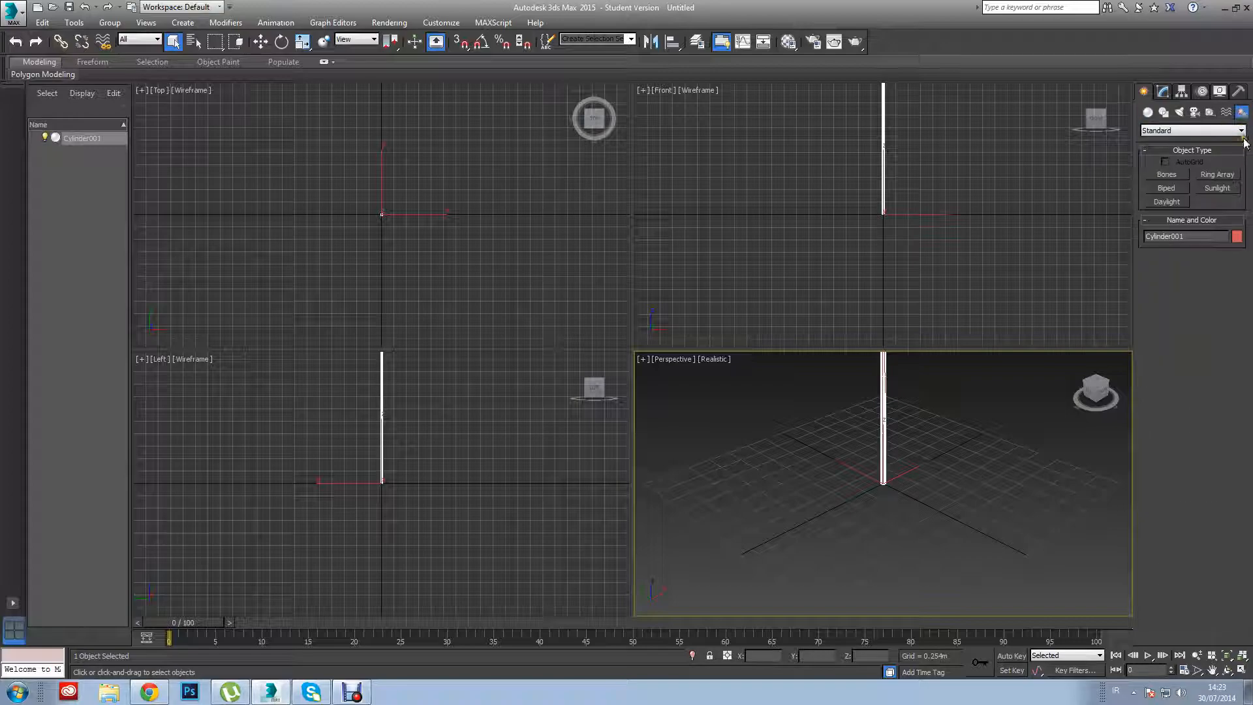
click(1179, 188)
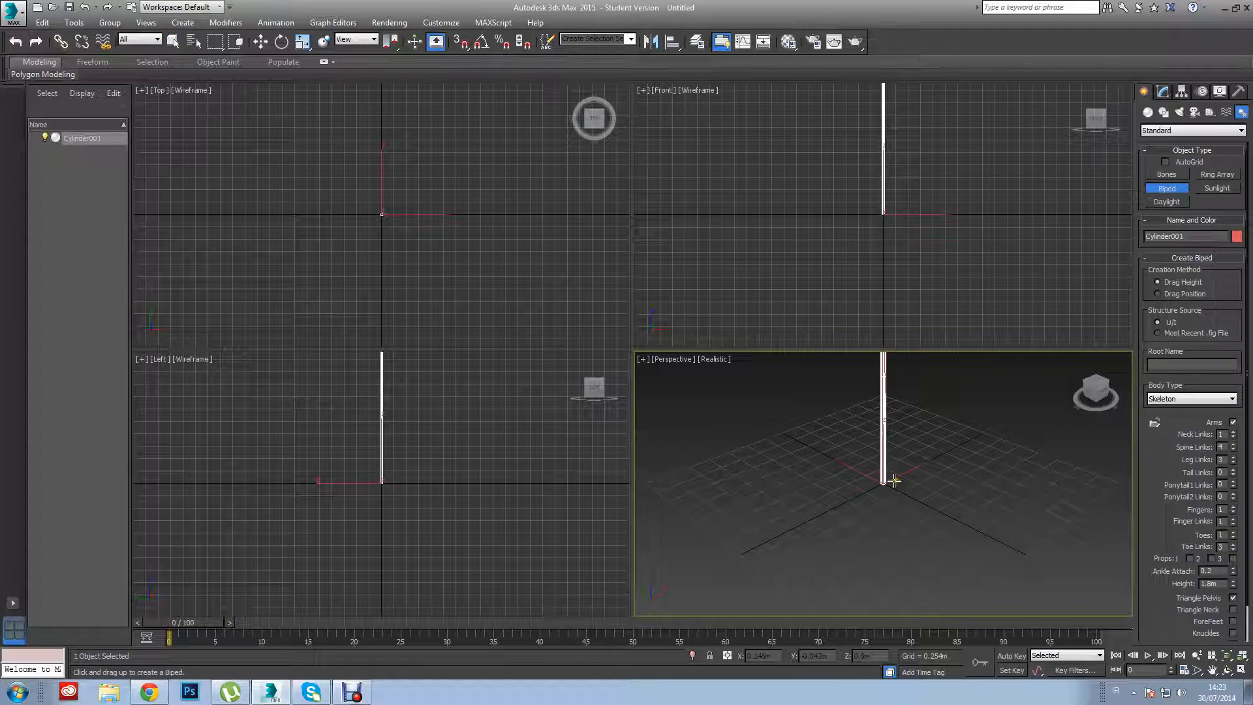
click(404, 487)
key(s)
drag(405, 484, 413, 397)
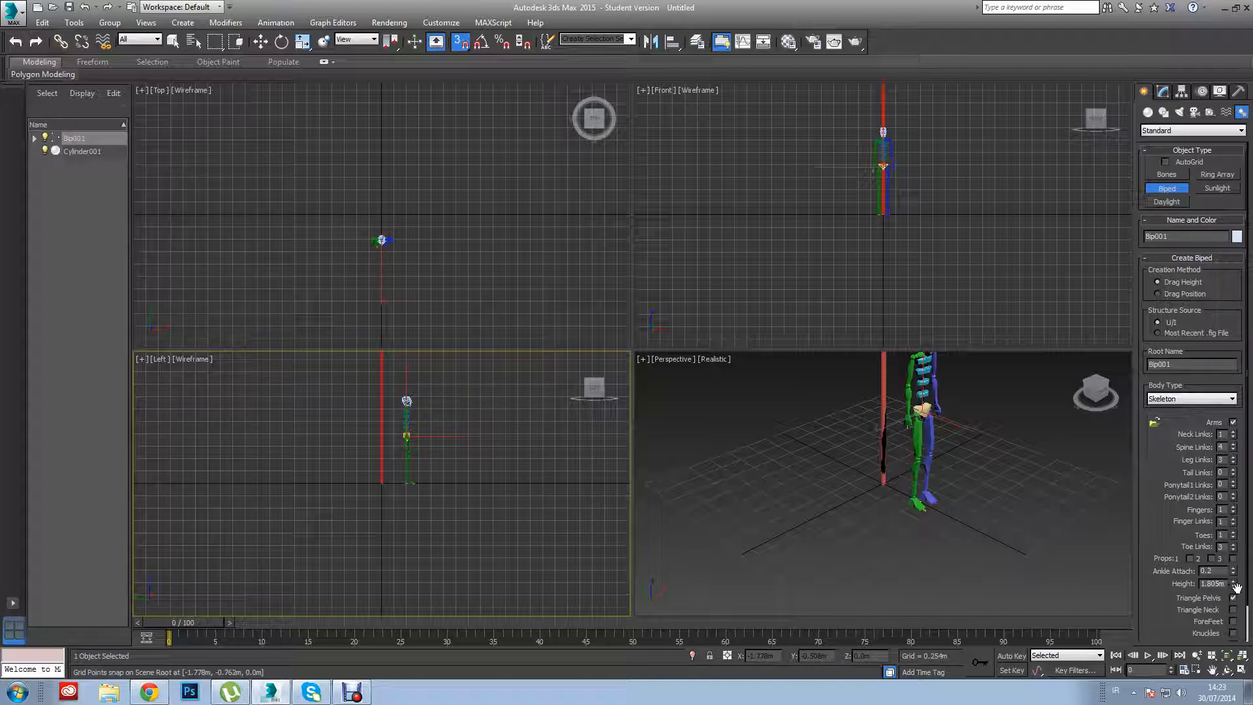
click(987, 494)
key(s)
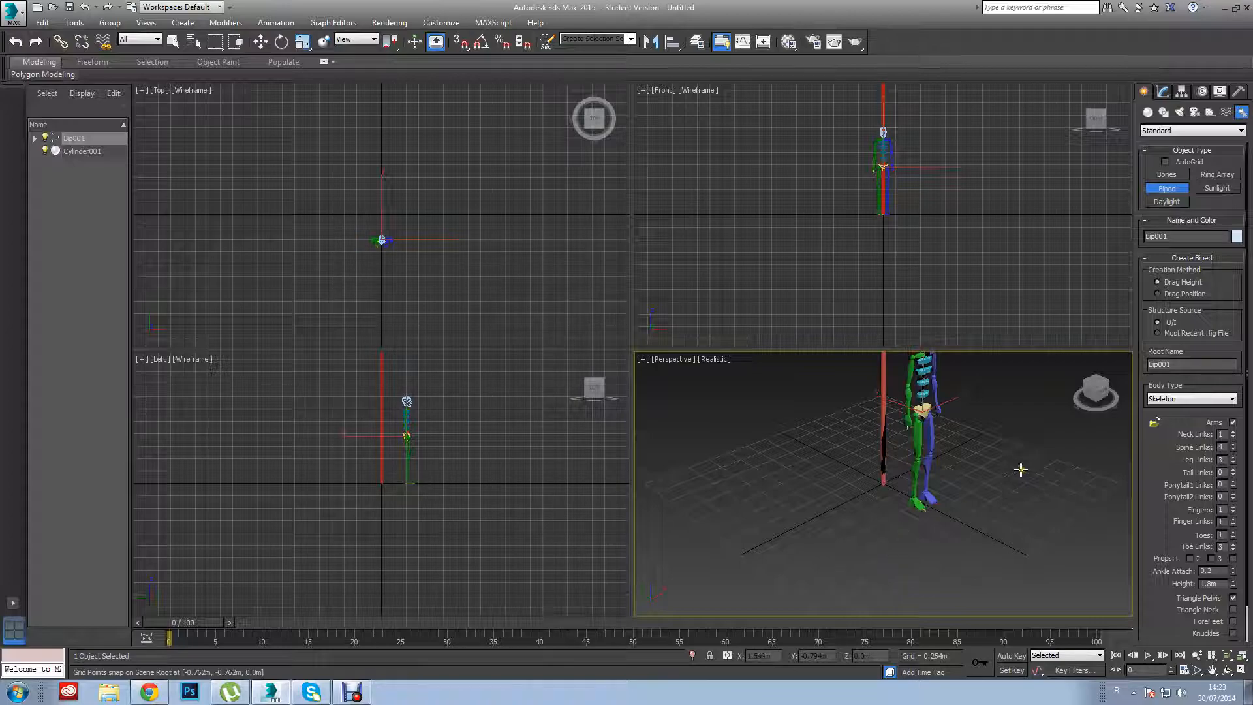
drag(446, 362, 413, 475)
right_click(473, 451)
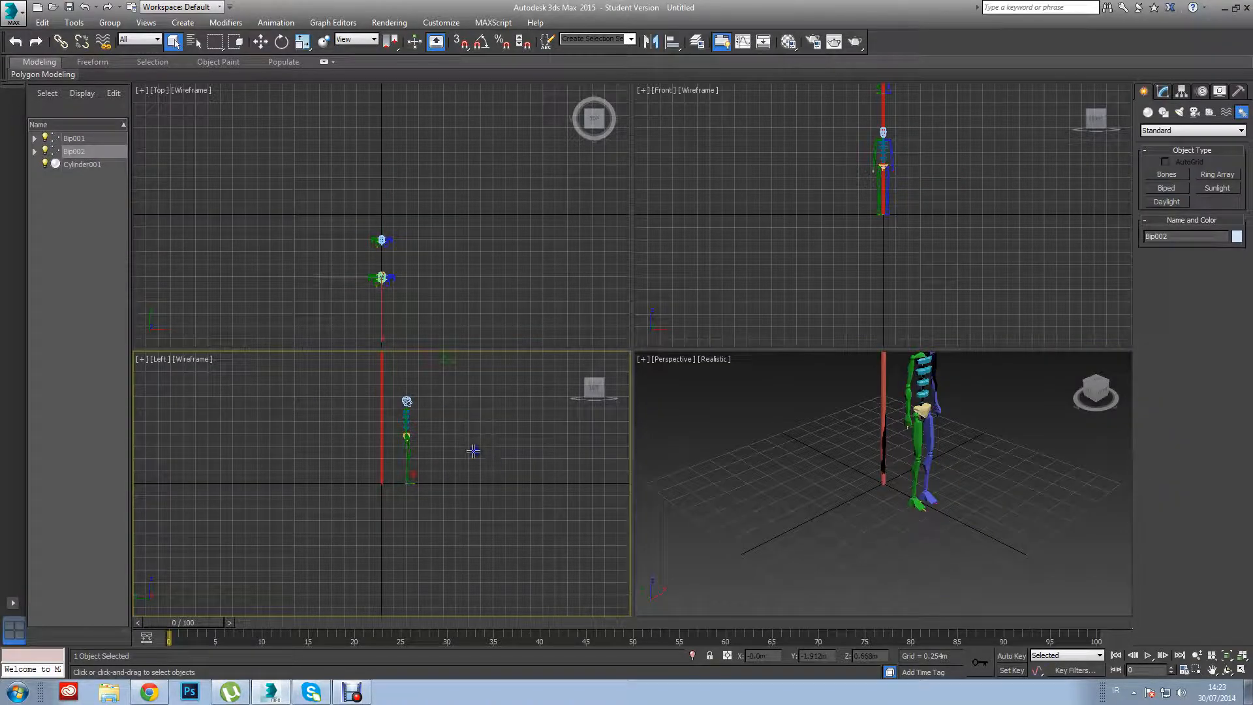
key(Delete)
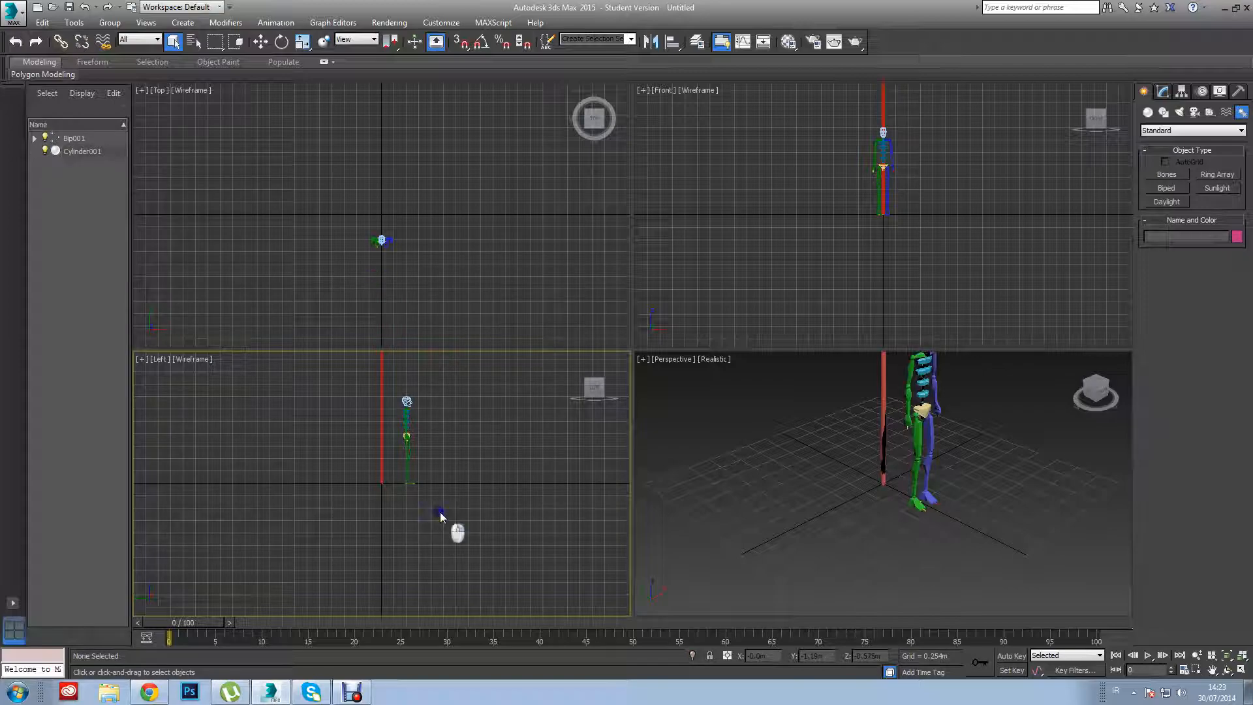
Select the whole biped and move it to the pole's left side, level with the pole front to back.
double_click(406, 397)
key(w)
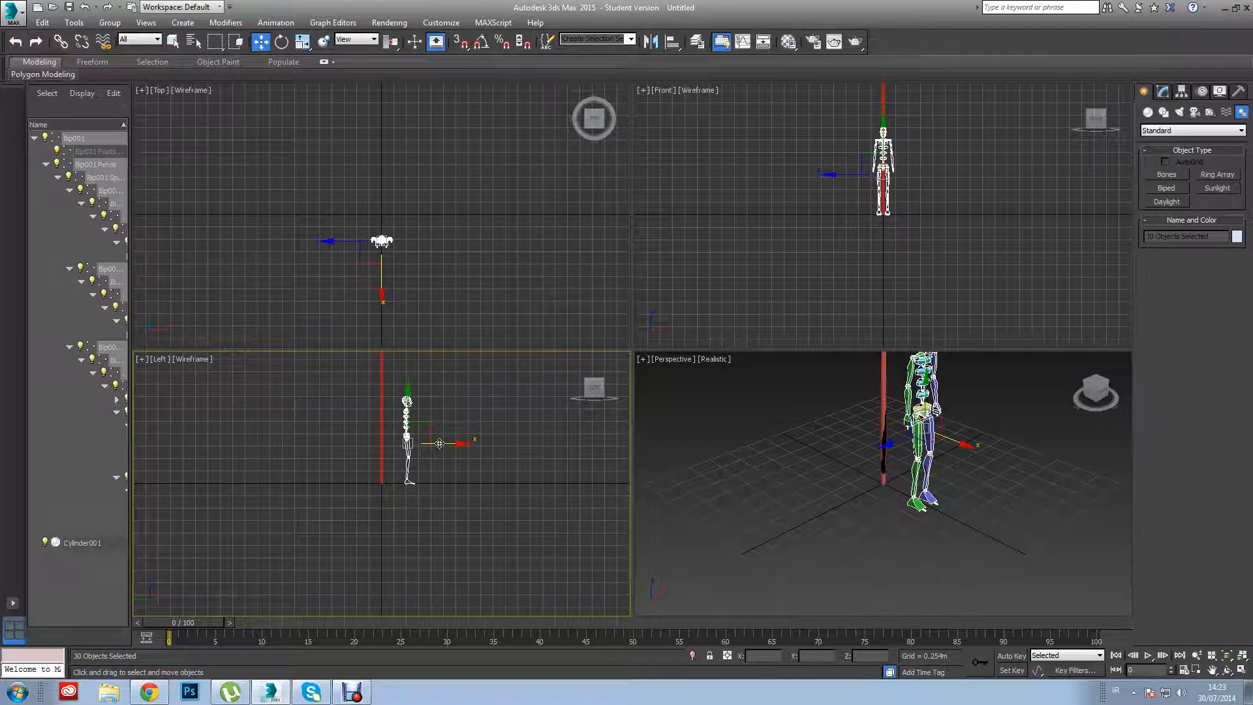
click(340, 250)
drag(423, 239, 392, 240)
drag(357, 199, 358, 173)
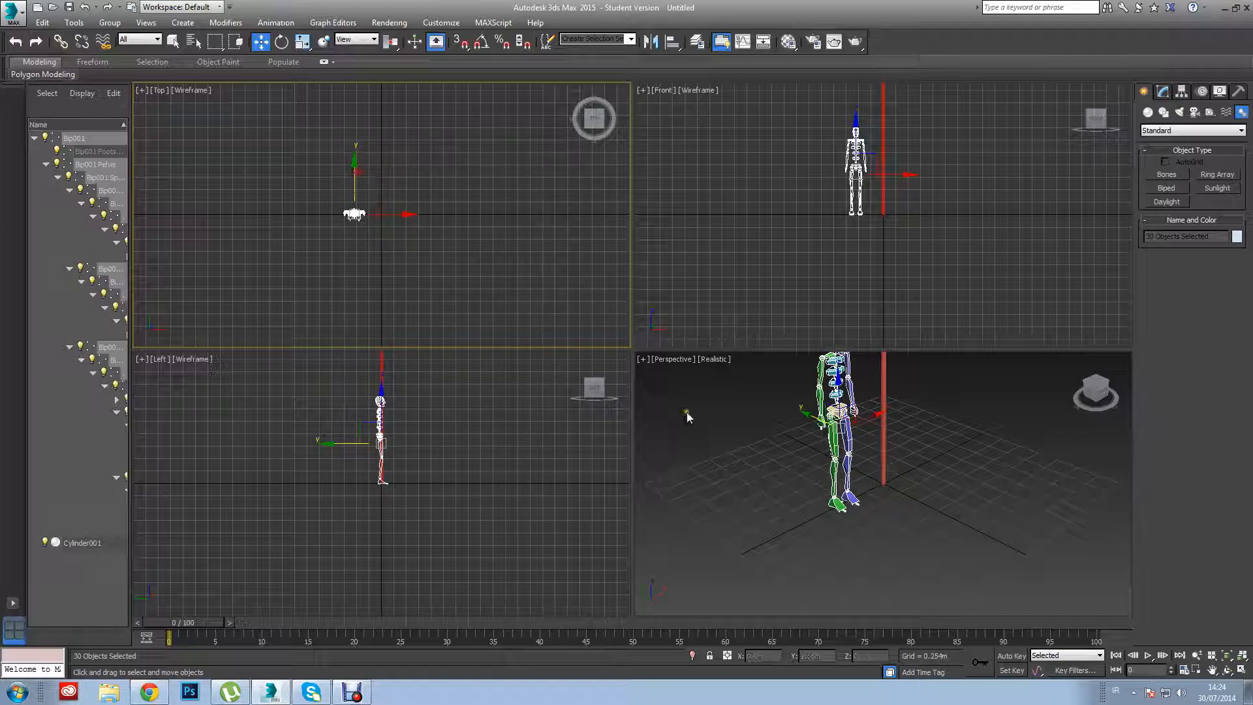
click(1241, 656)
click(948, 535)
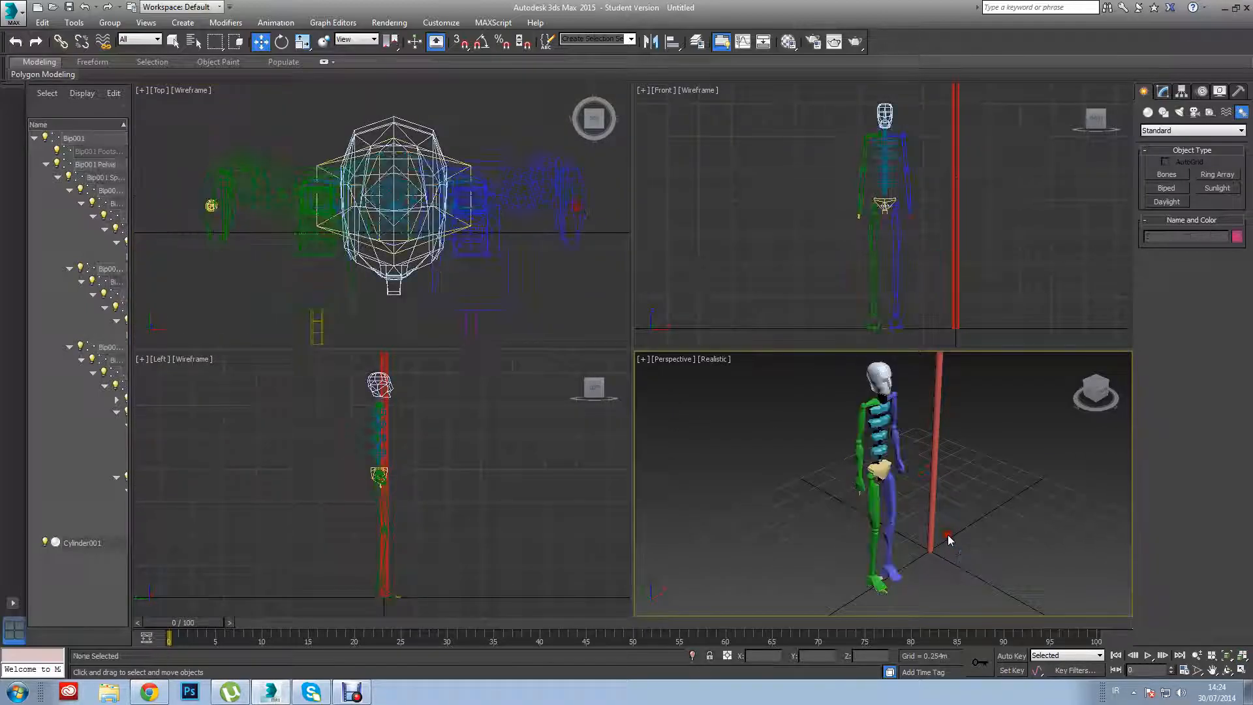
Maximize the perspective viewport, switch it to the Front view and hide the grid.
key(alt+w)
alt+middle_drag(818, 466, 787, 459)
scroll(829, 447, down, 3)
scroll(829, 448, up, 1)
key(u)
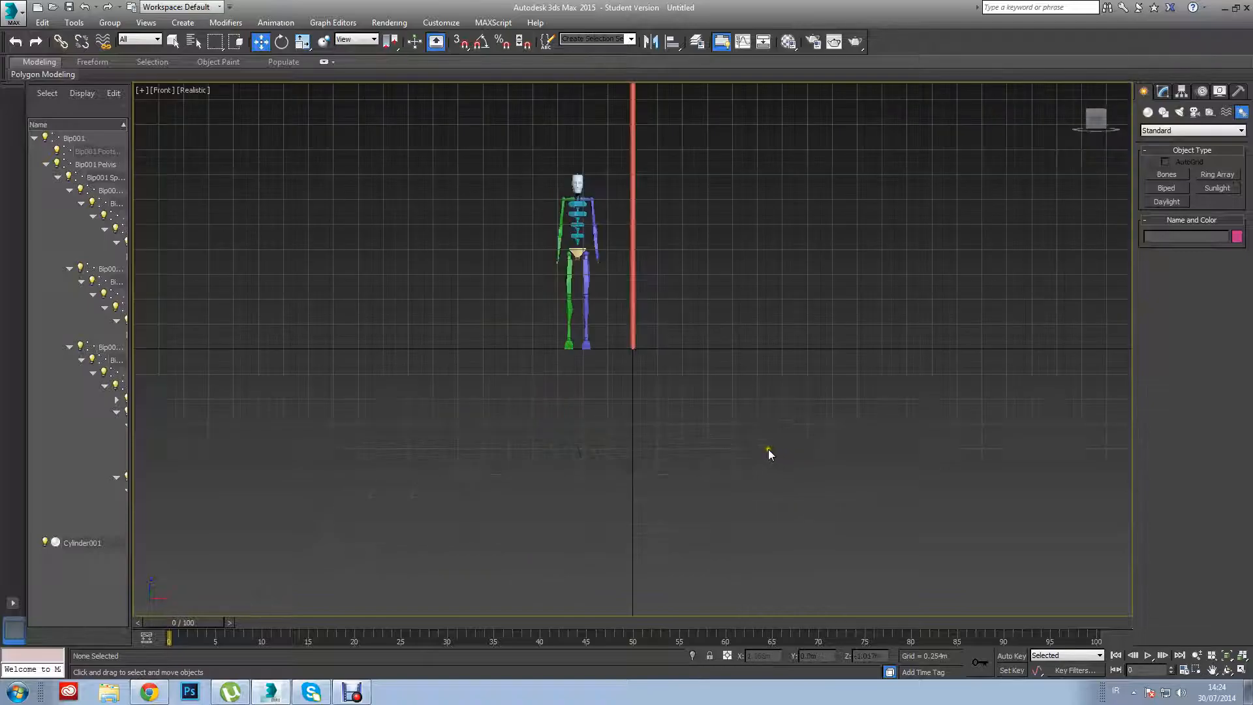
key(f)
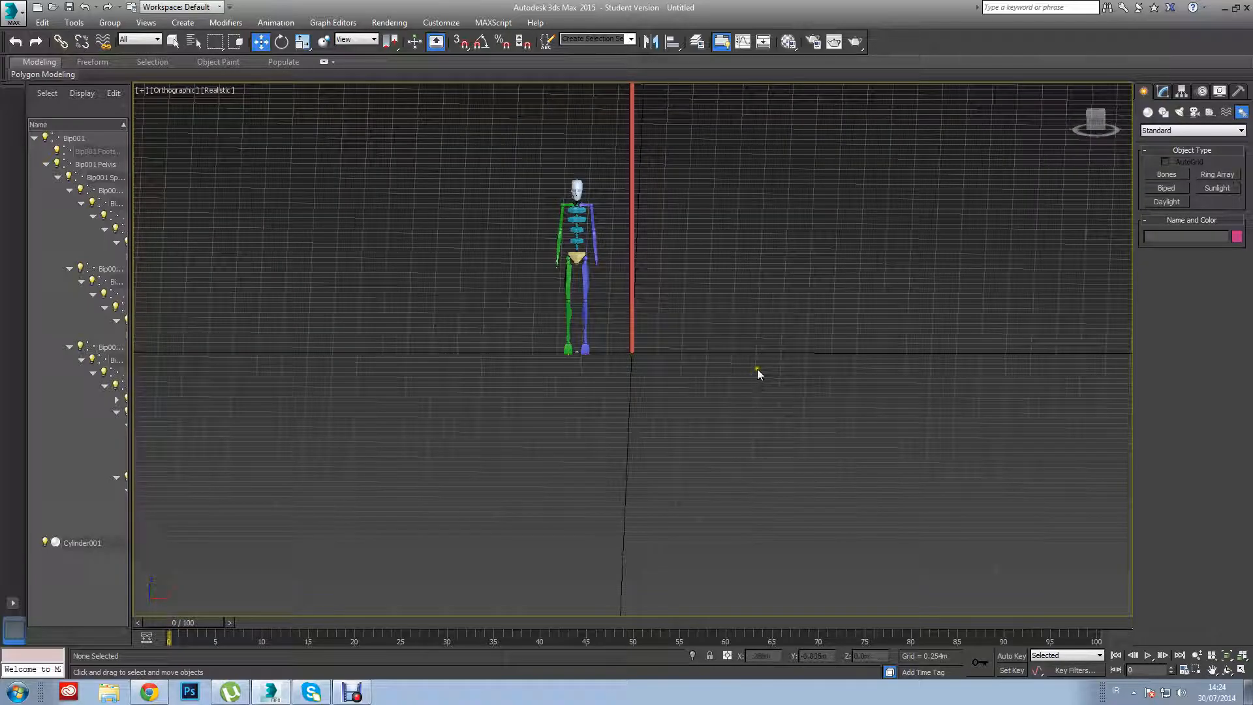
key(g)
key(alt)
key(g)
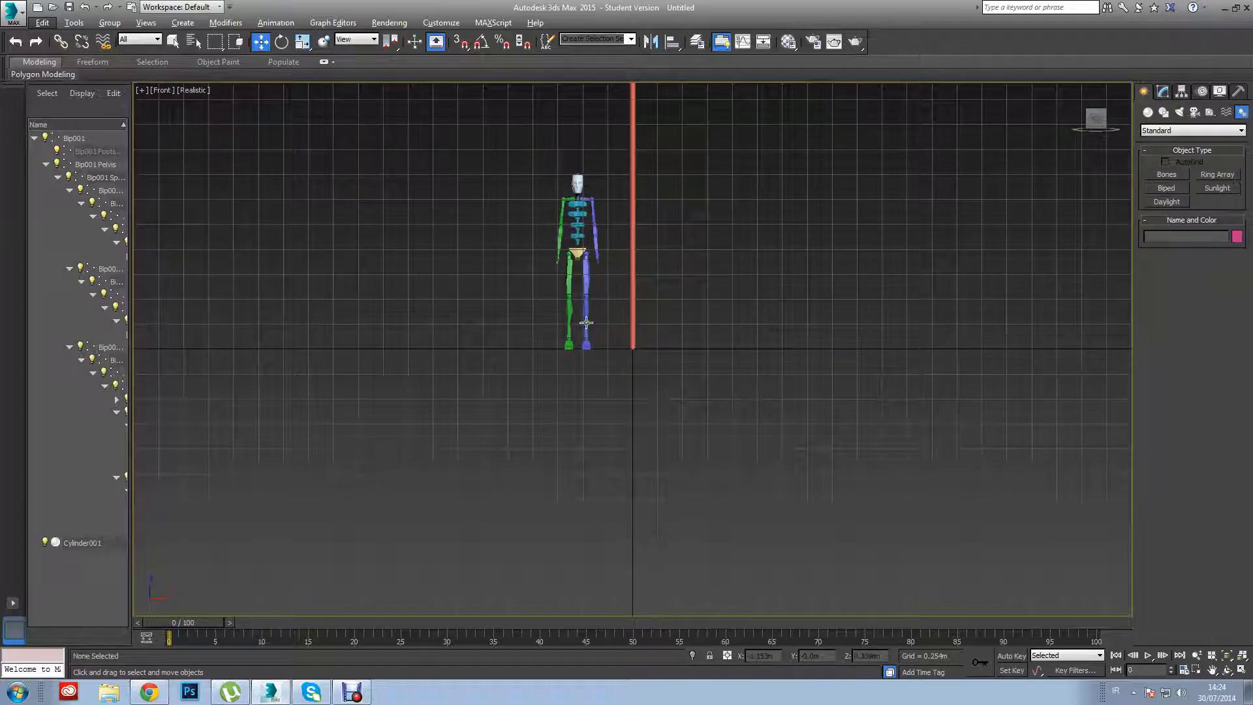
key(g)
Assign the first sample material to the pole, with a dark grey diffuse value of 27 and a specular level of 75.
click(633, 307)
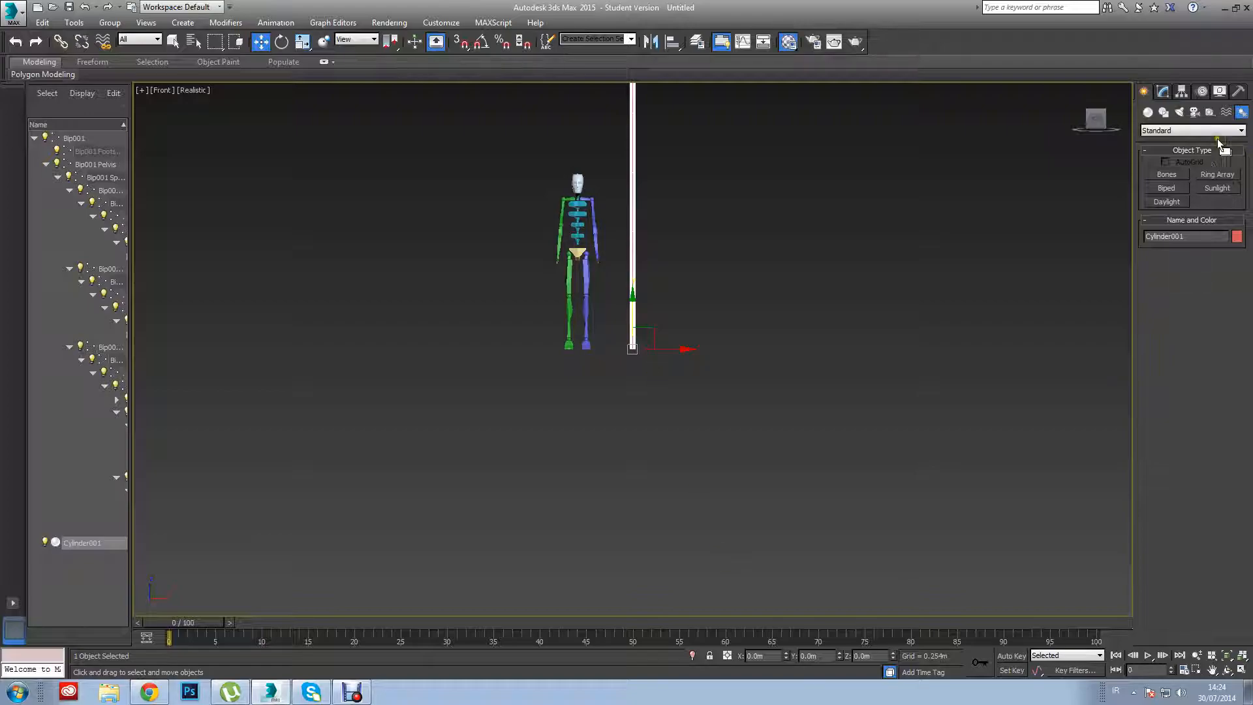
key(m)
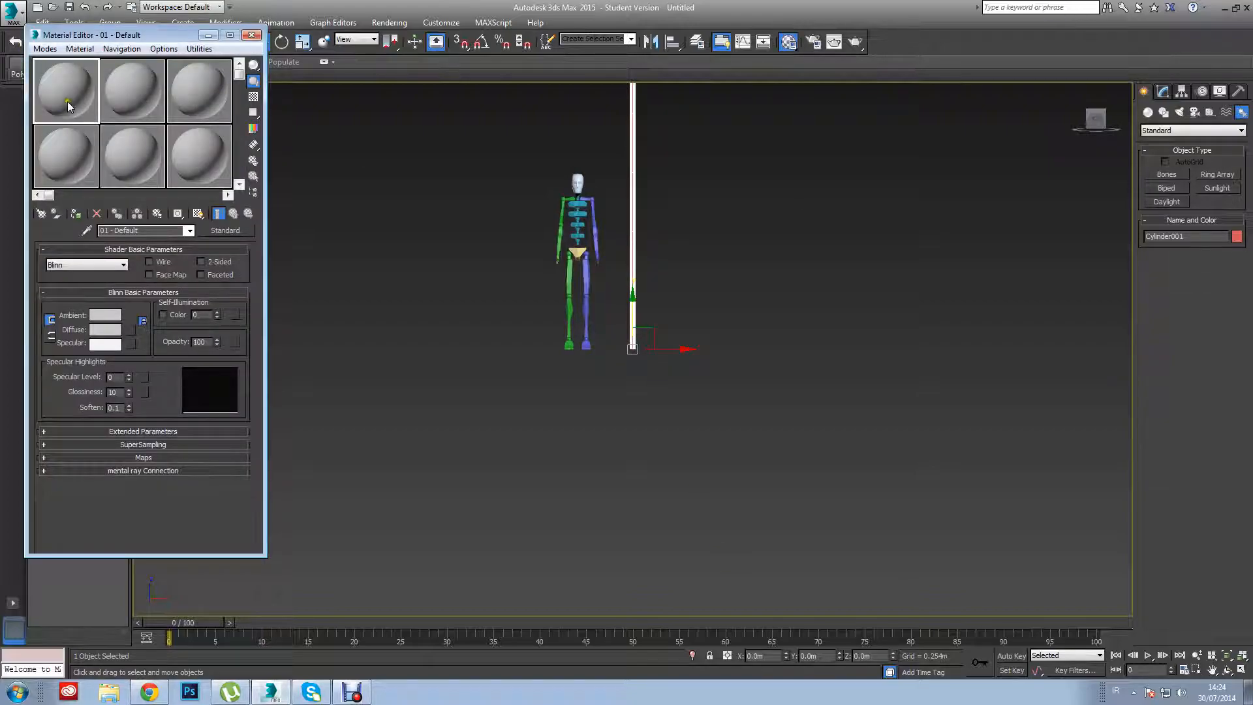
click(112, 333)
click(380, 99)
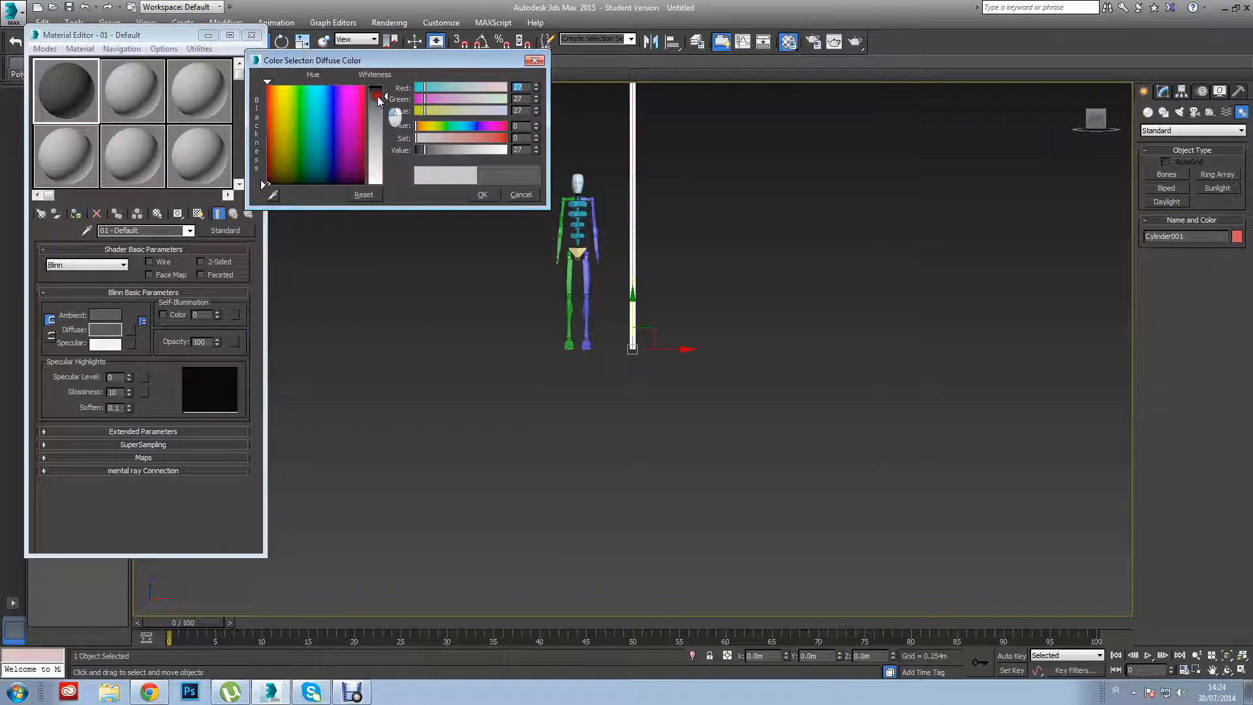
click(483, 195)
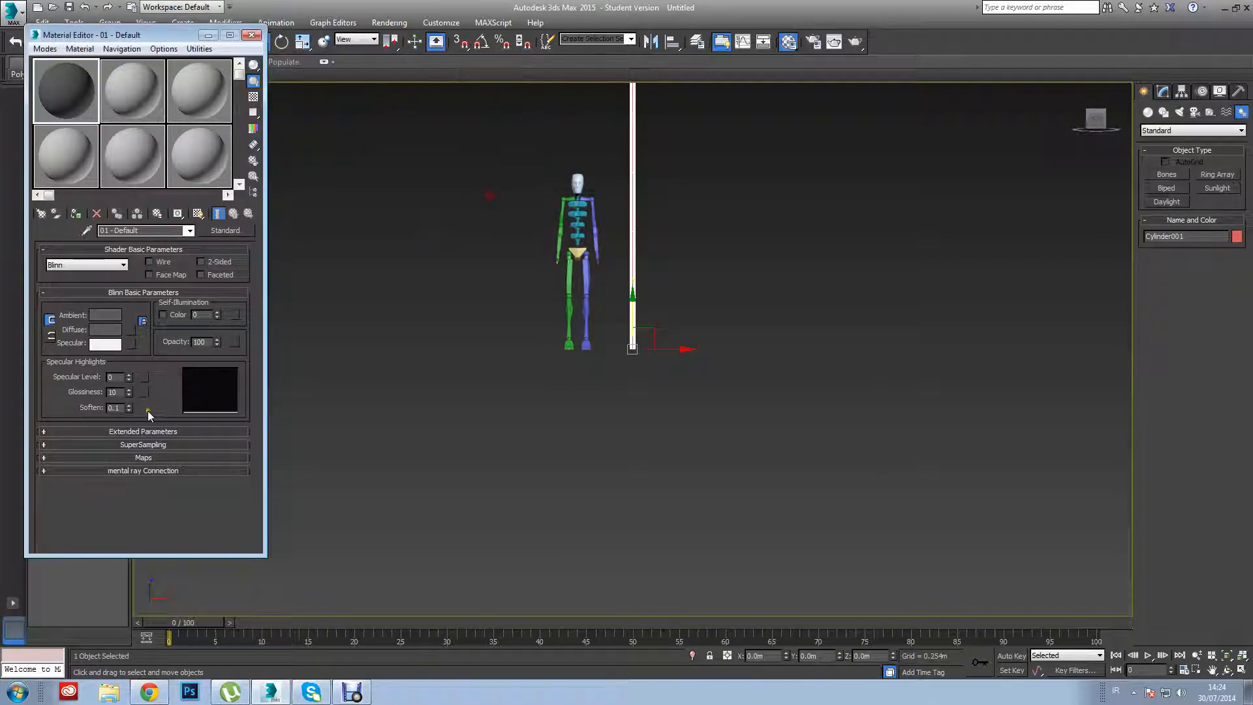
drag(128, 377, 126, 324)
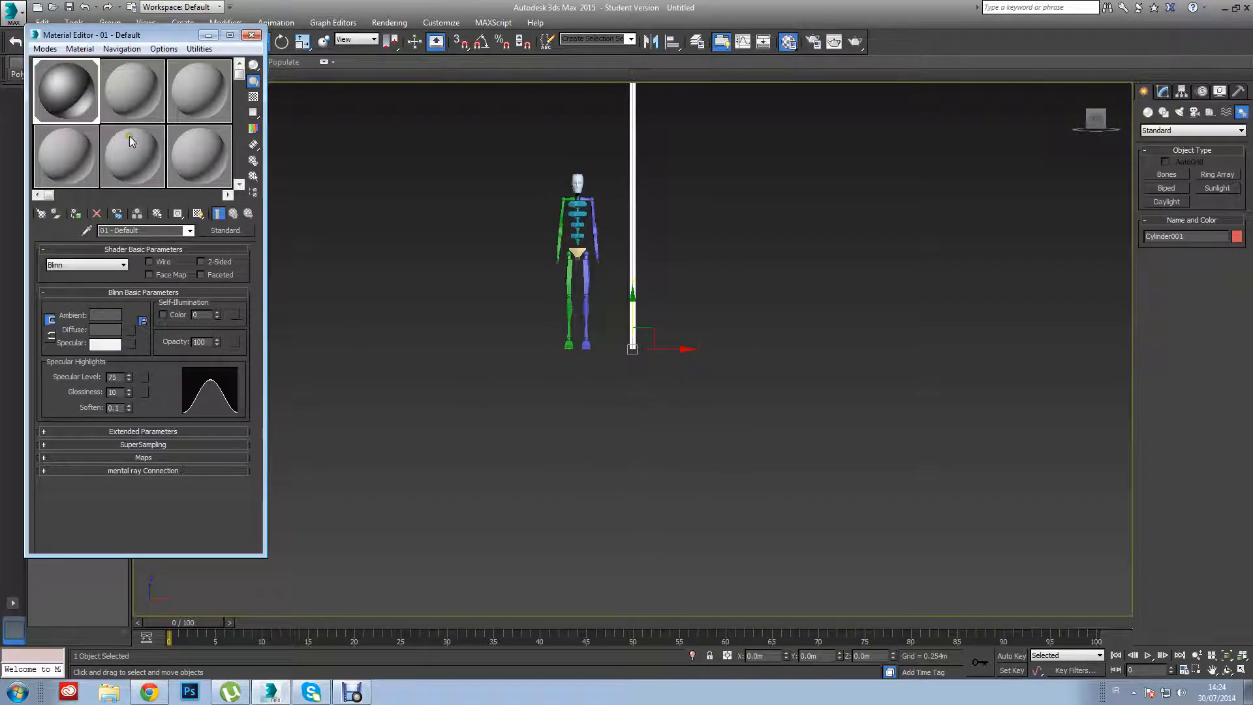
Switch to the browser and try to save the textured Irish flag image from the image search.
click(149, 692)
right_click(402, 354)
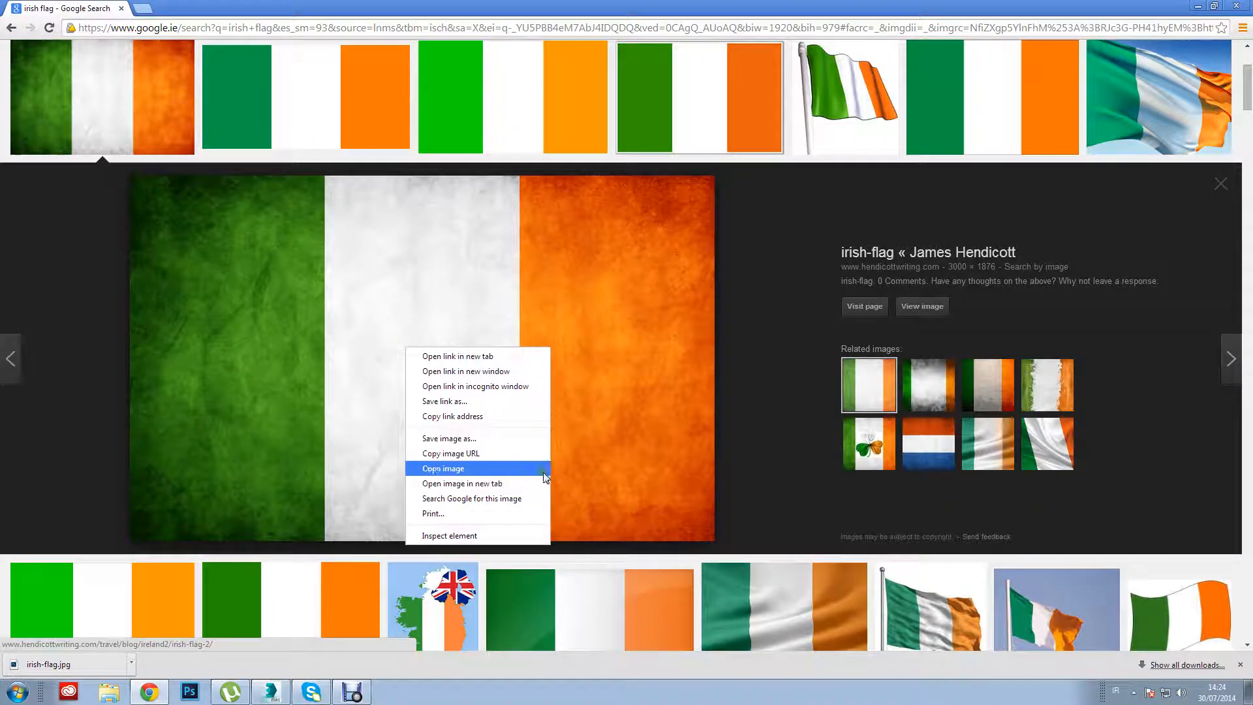
click(480, 443)
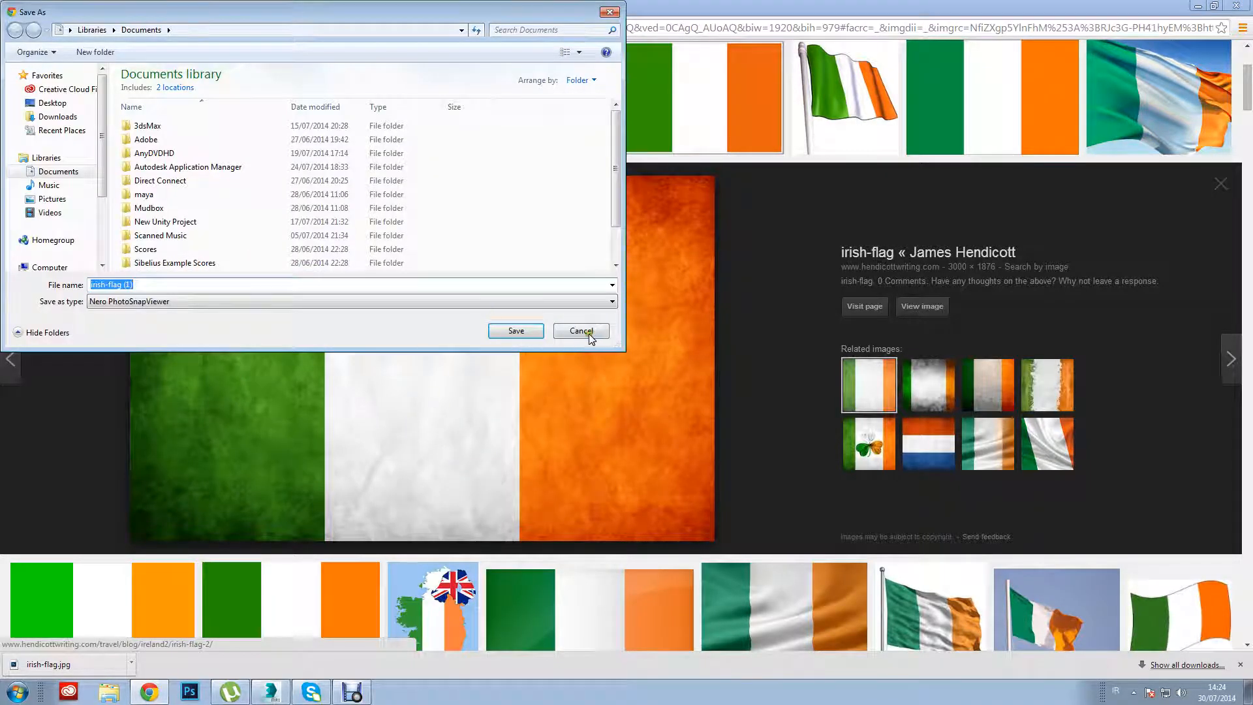
click(581, 331)
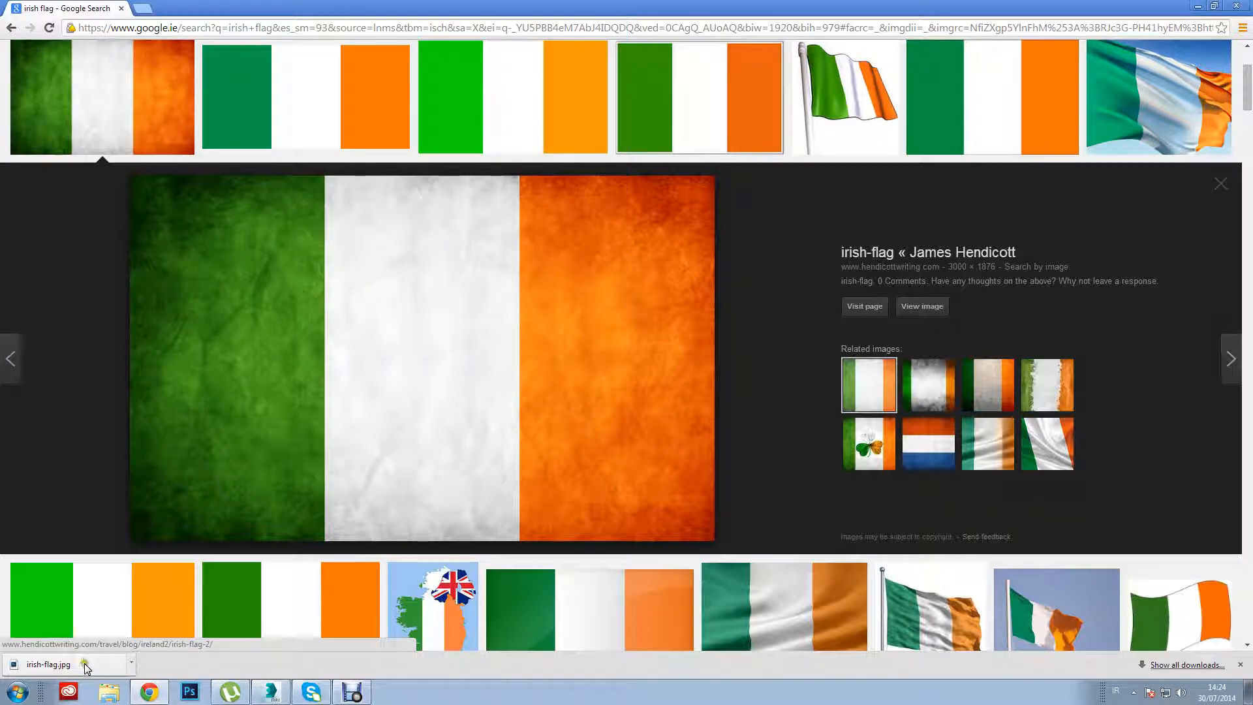
Return to 3ds Max, load the Irish flag image as the second sample material's diffuse map, and close the Material Editor.
click(271, 692)
drag(129, 149, 124, 77)
click(137, 82)
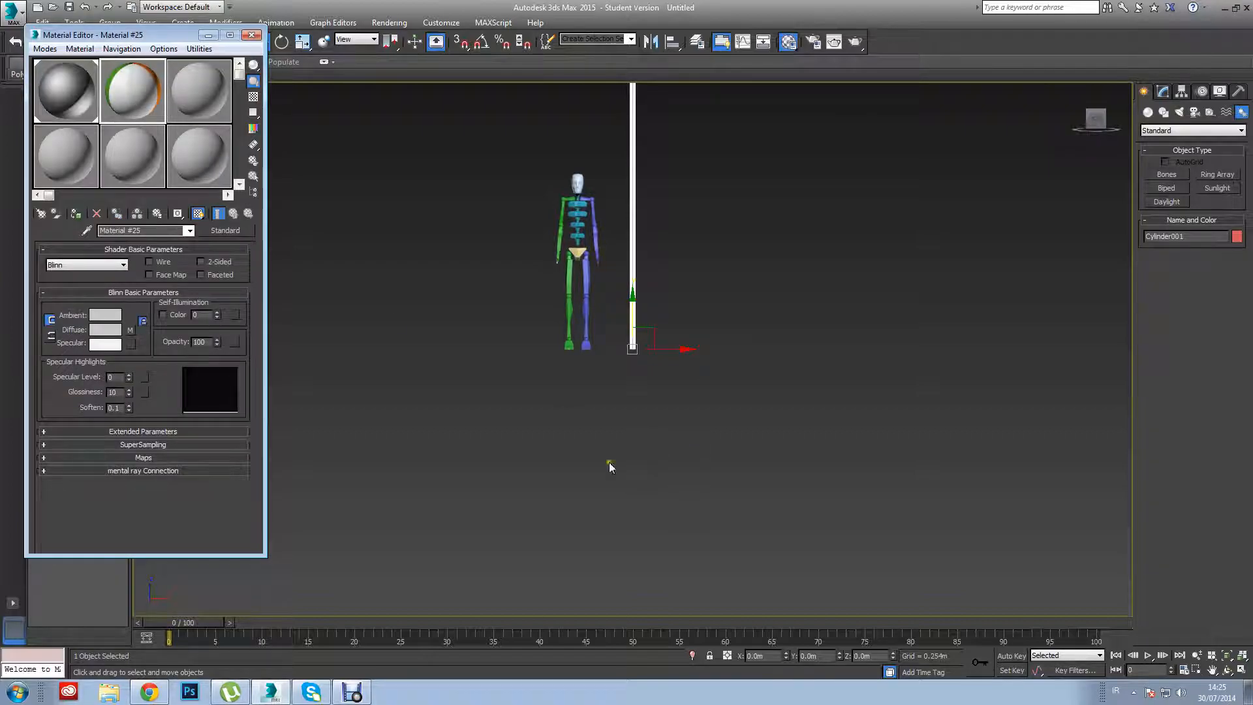
click(252, 34)
Restore the four-viewport layout fitted to all objects and change the Left viewport to the Right view.
alt+middle_drag(743, 228, 718, 255)
click(730, 296)
scroll(582, 300, up, 5)
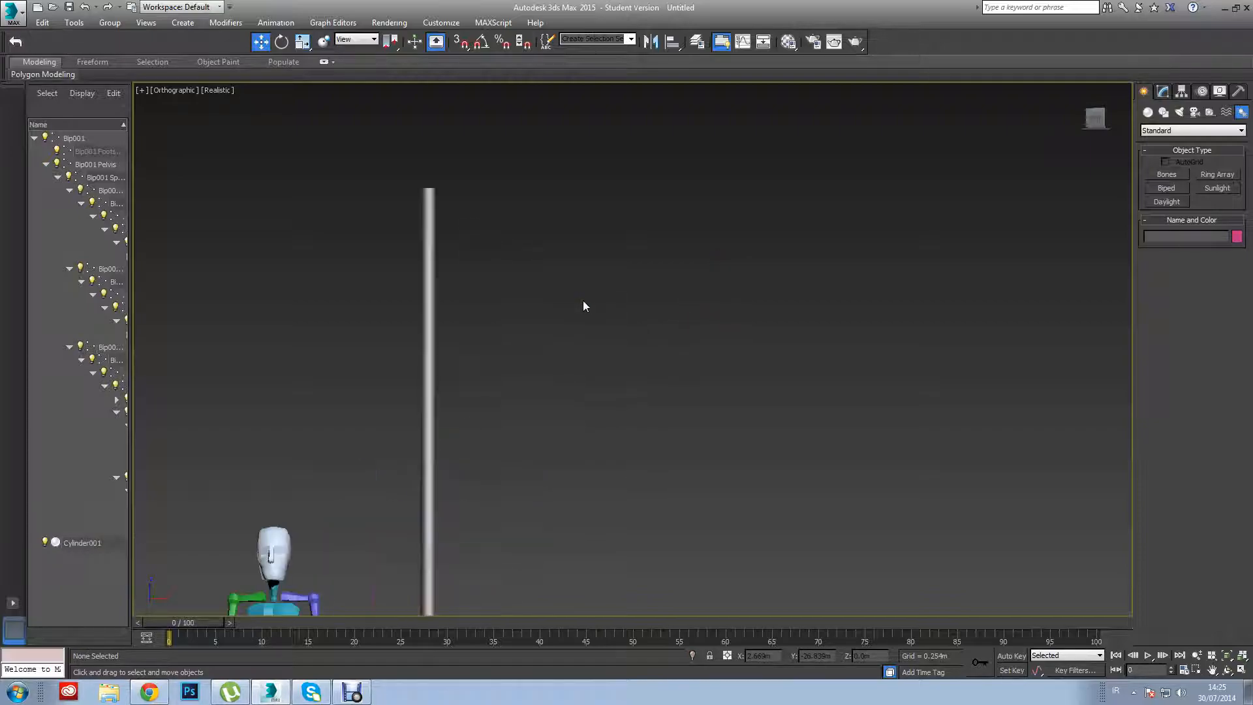
key(alt+w)
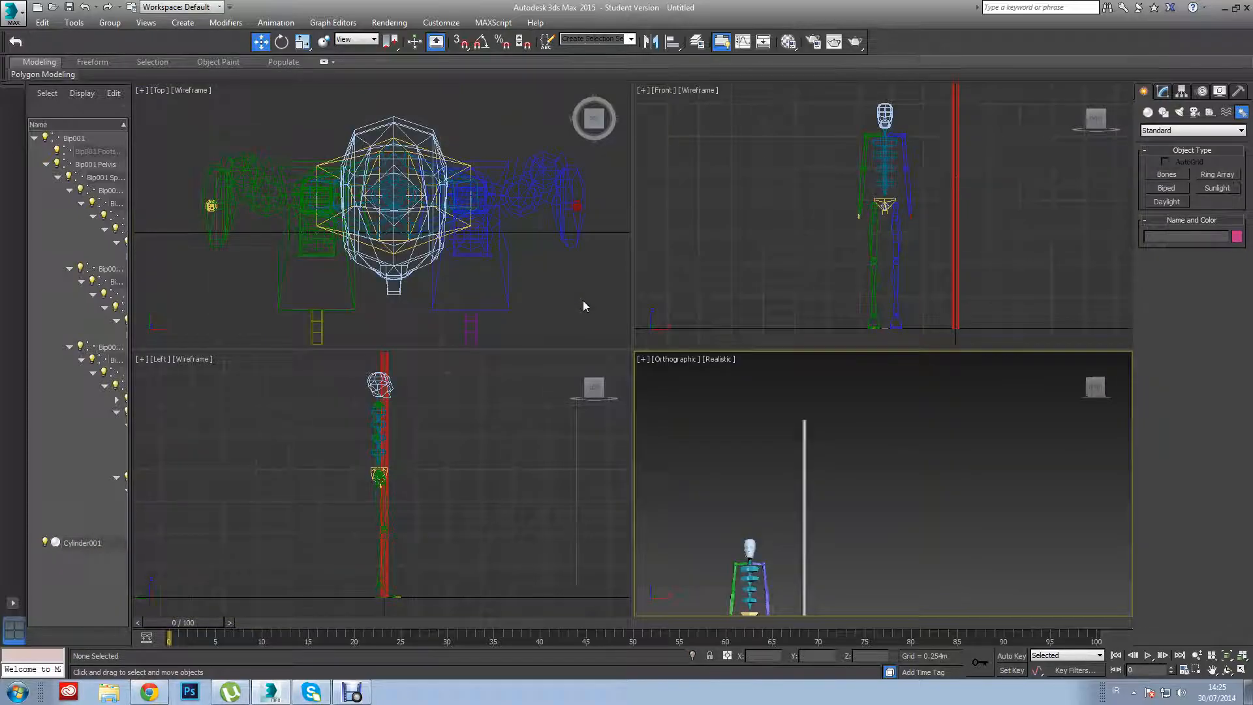
click(1243, 657)
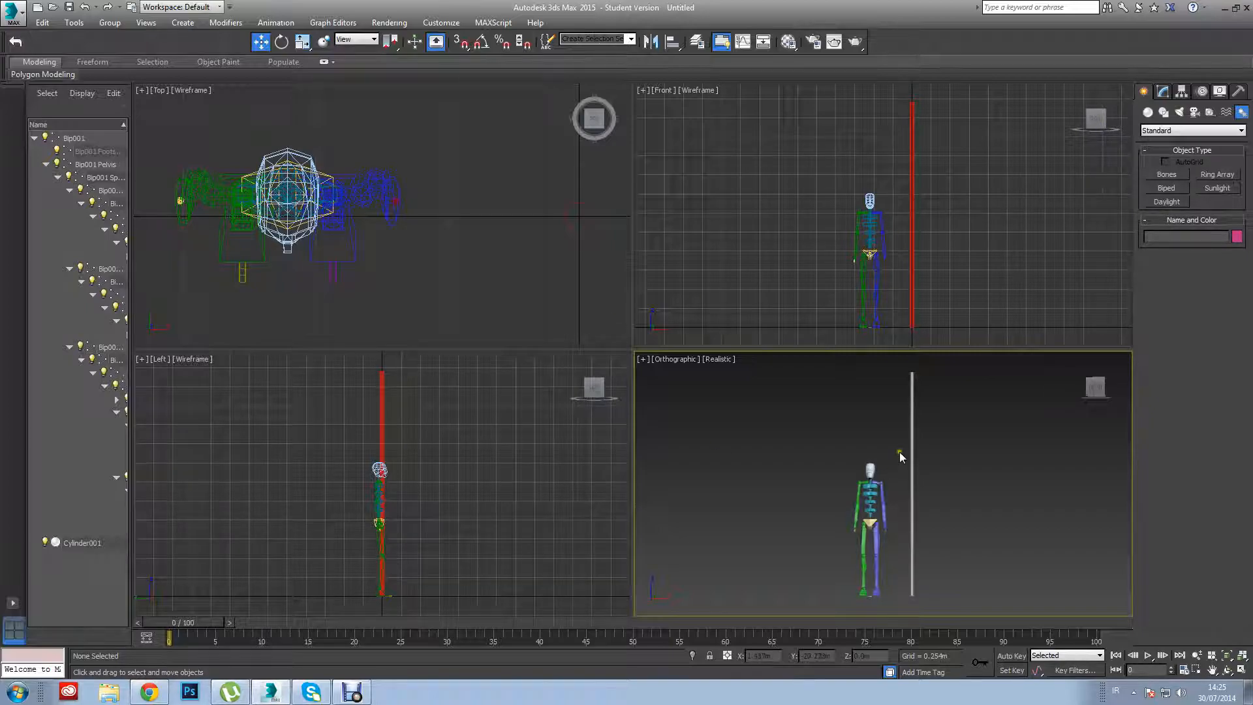
click(604, 391)
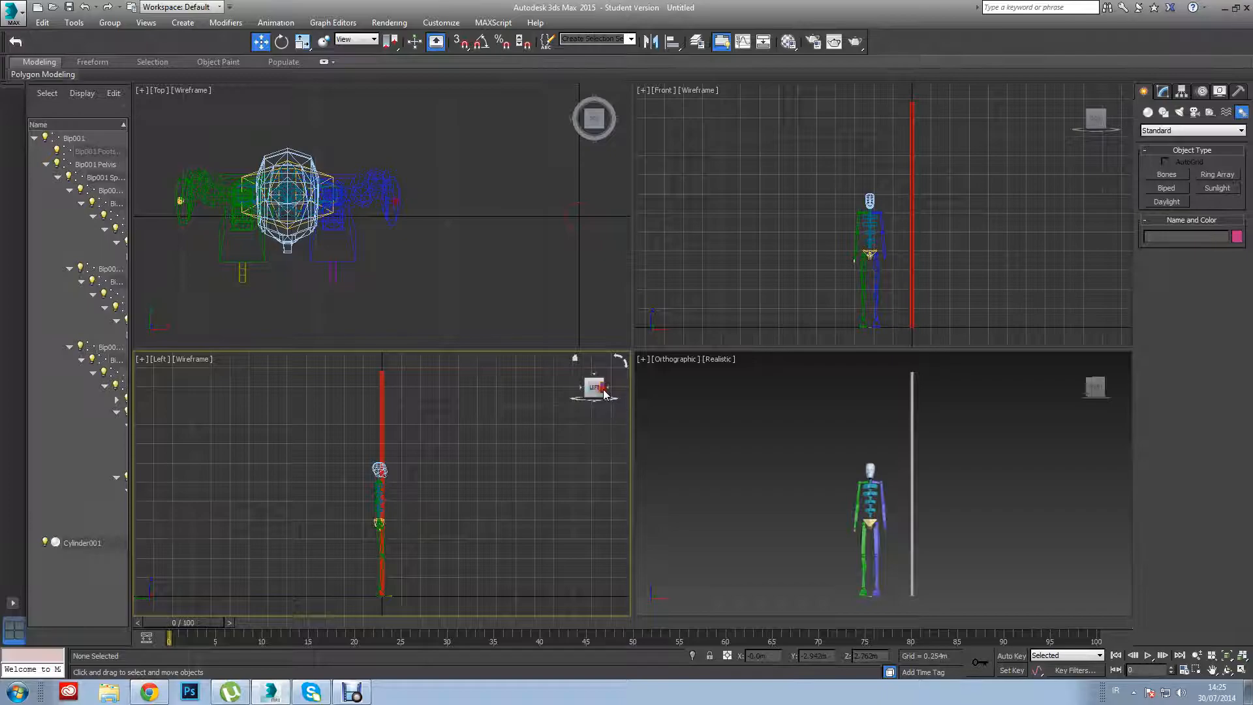
click(604, 390)
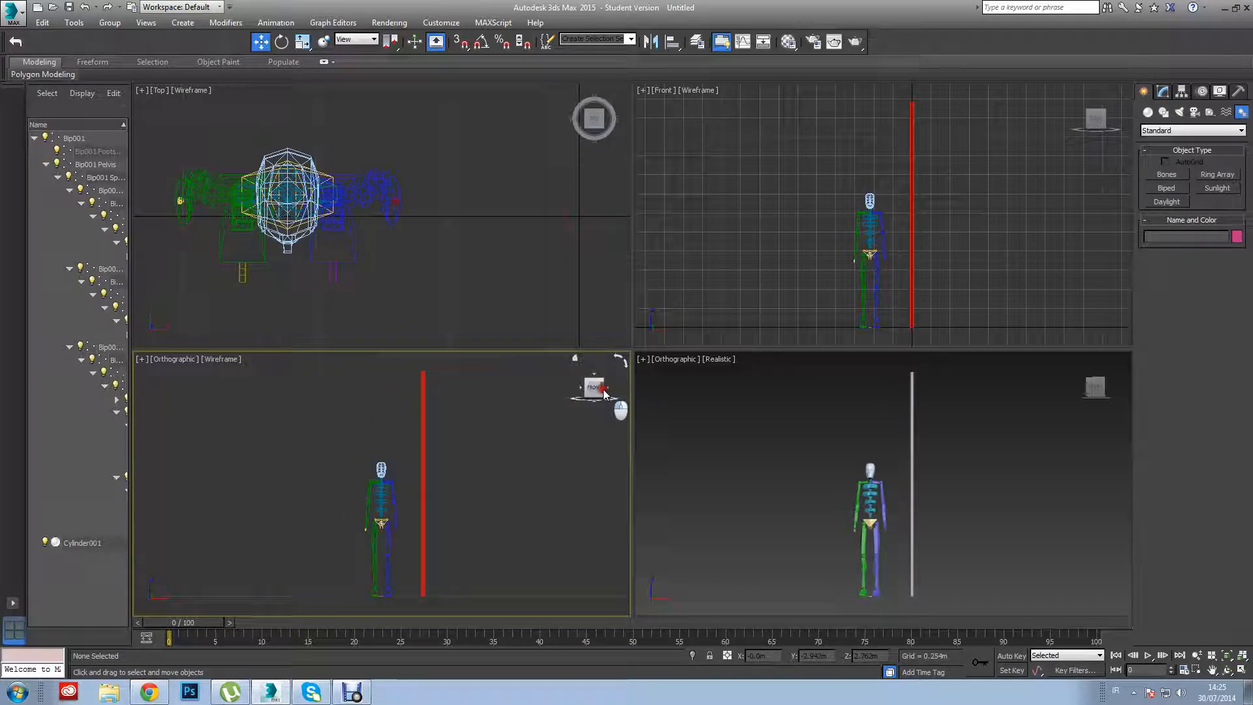
drag(604, 390, 532, 422)
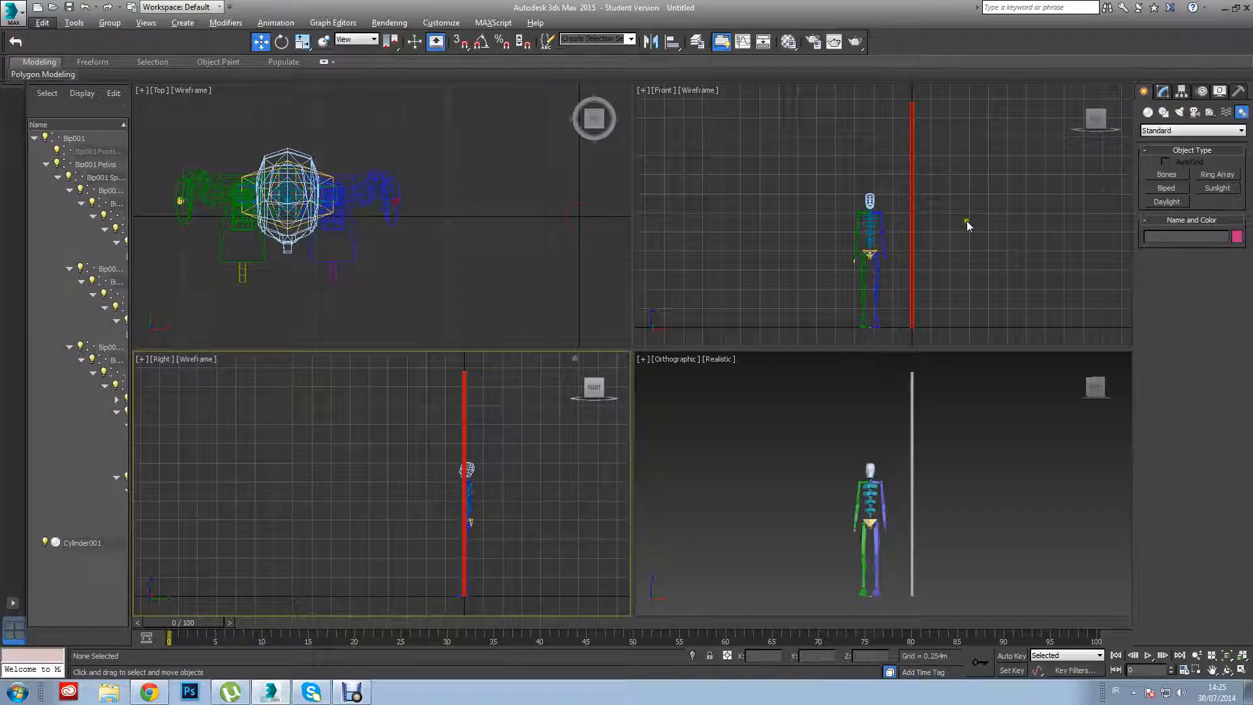
Draw a rectangle spline for the flag in the Front view beside the pole's upper end and convert it to an editable spline.
click(1163, 114)
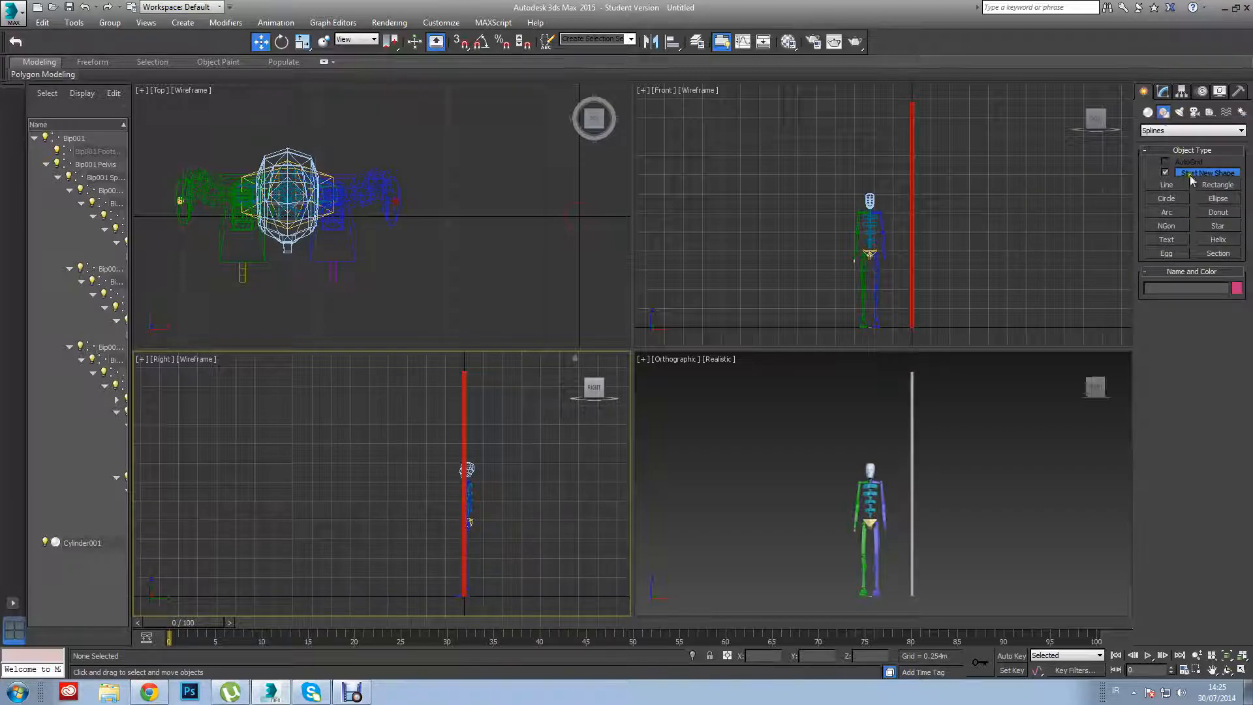
click(1218, 185)
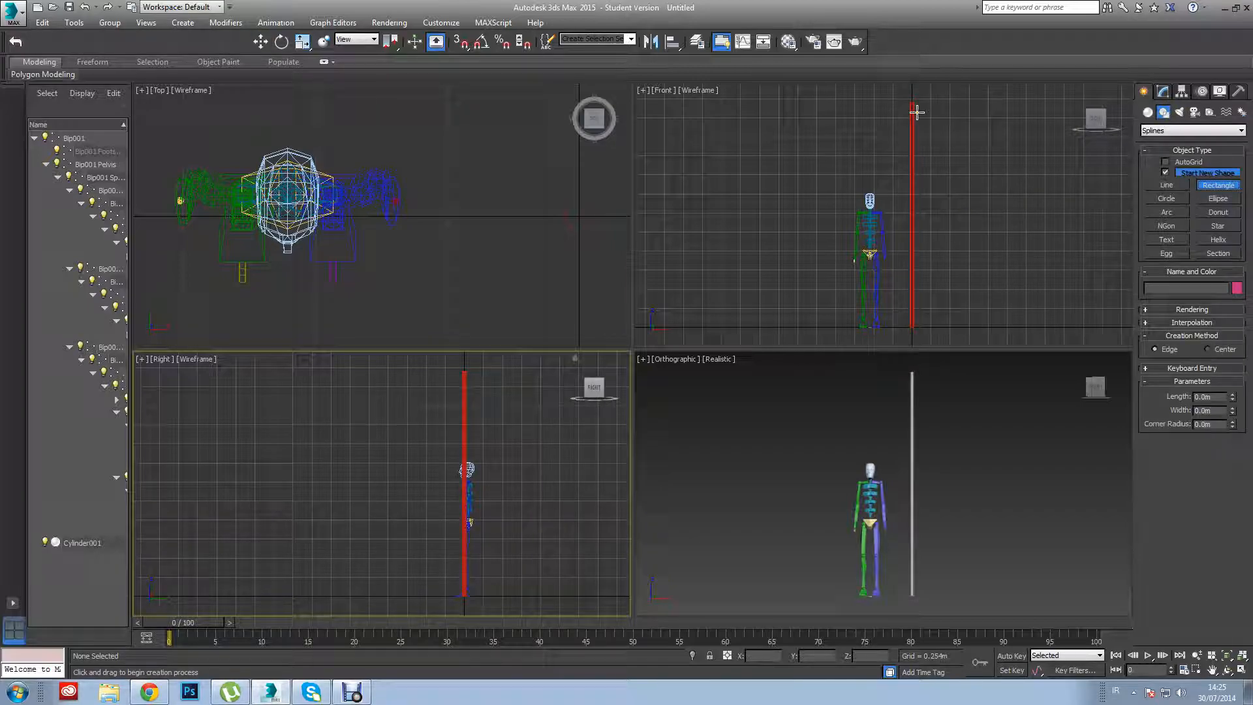
drag(917, 109, 1064, 183)
right_click(1064, 180)
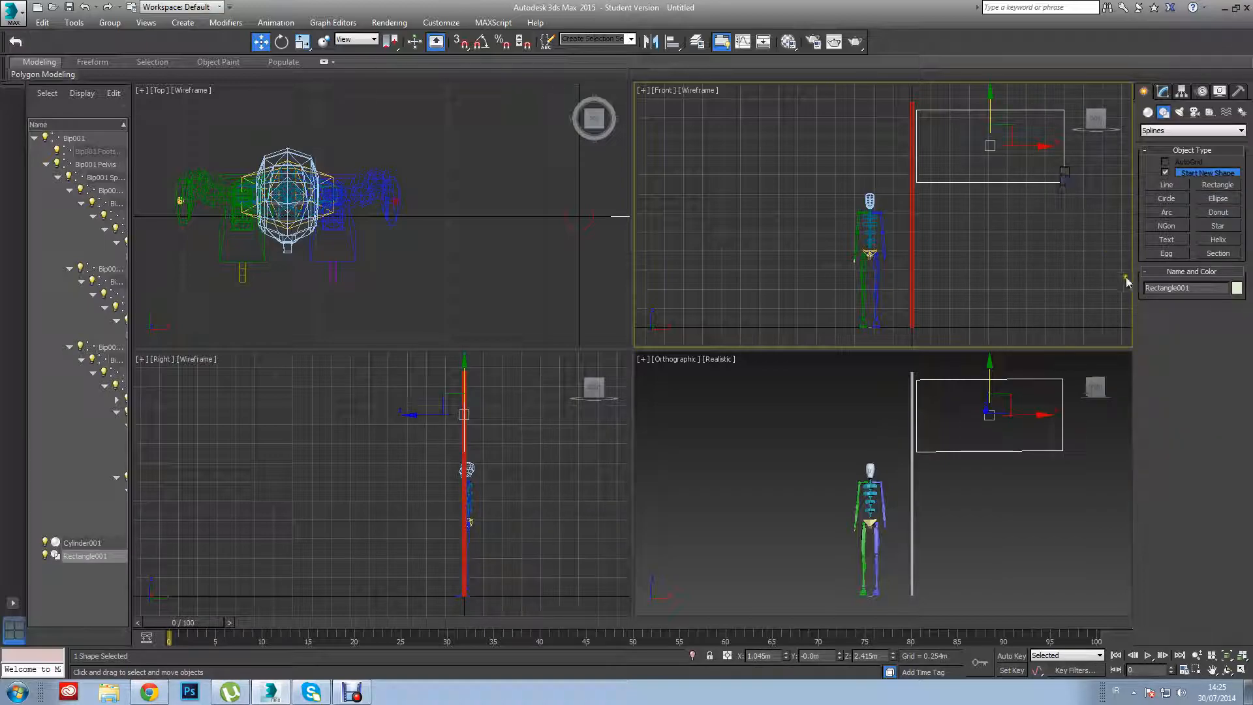
click(1051, 308)
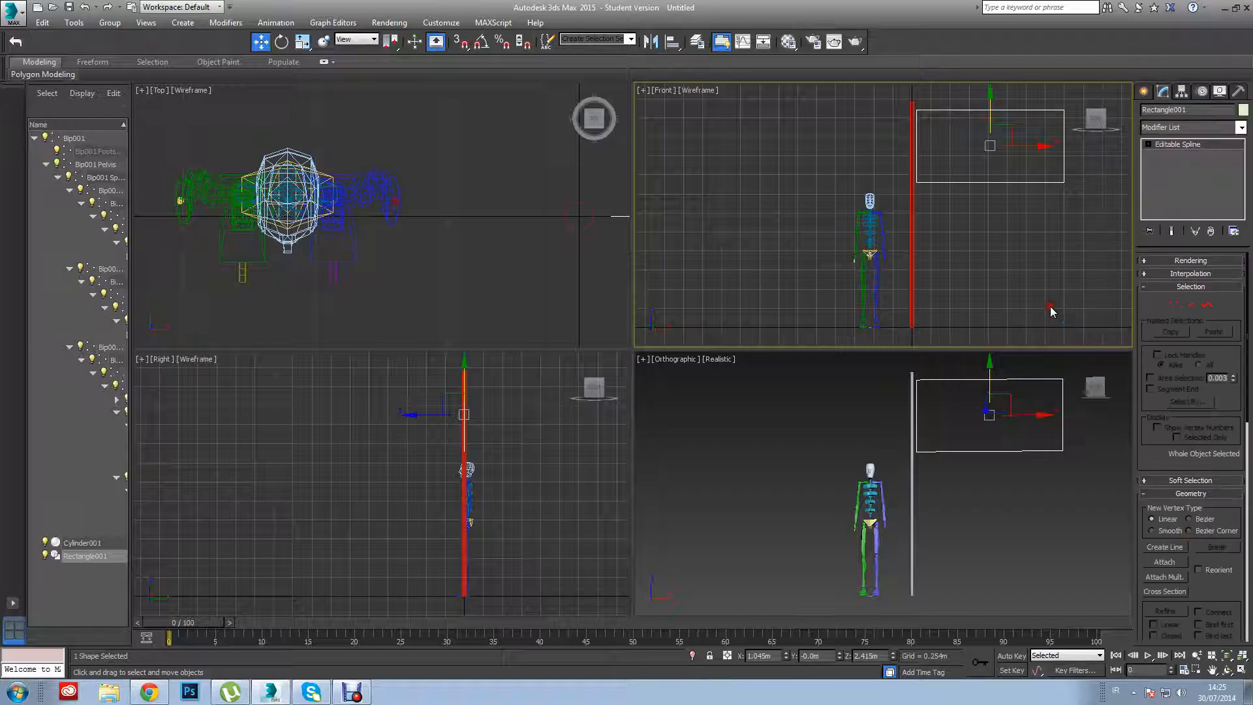
Select all four corner vertices of the flag rectangle spline and break them into separate vertices.
click(1177, 307)
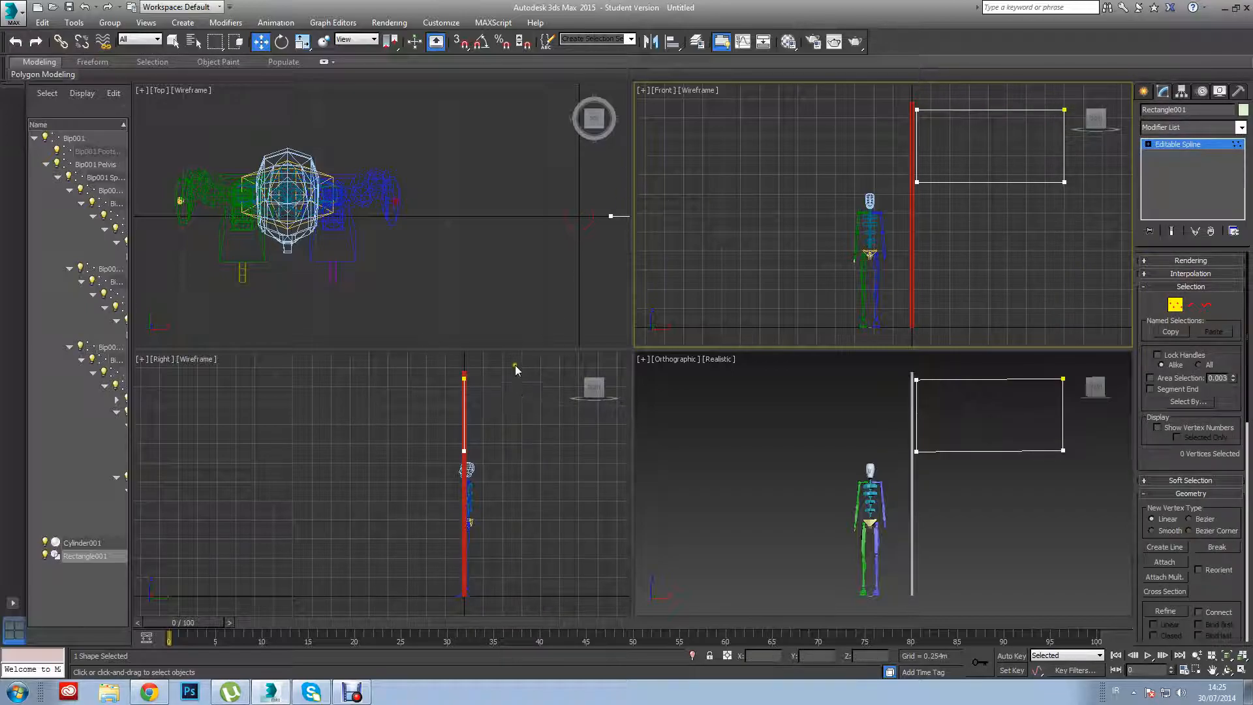
drag(513, 363, 429, 465)
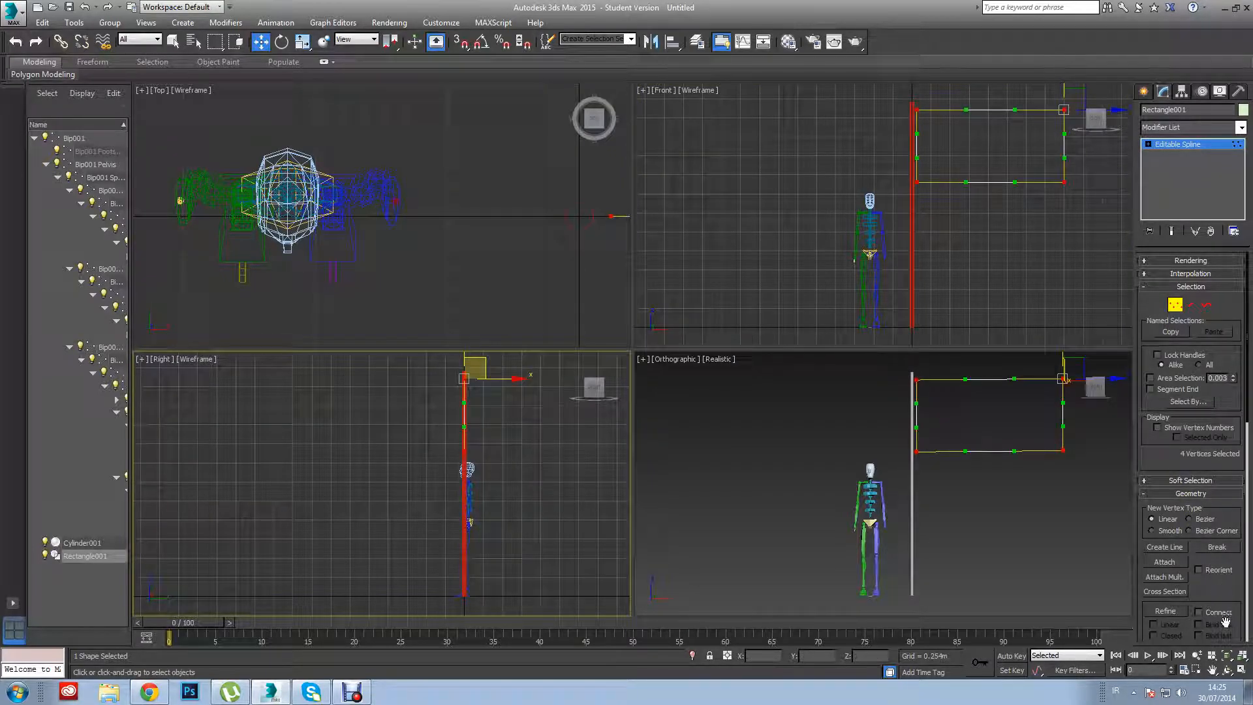
click(1230, 551)
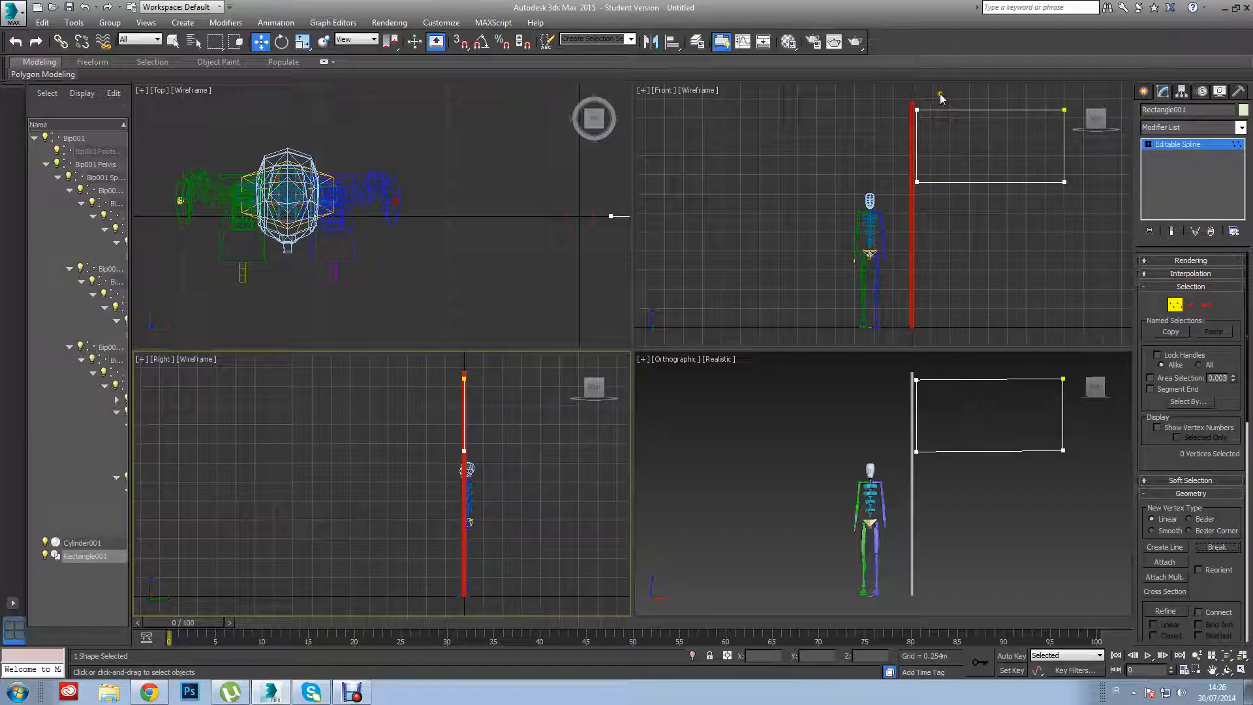
Maximize the Front view, select all of the rectangle's vertices and move them slightly along X closer to the pole.
click(999, 211)
key(alt+w)
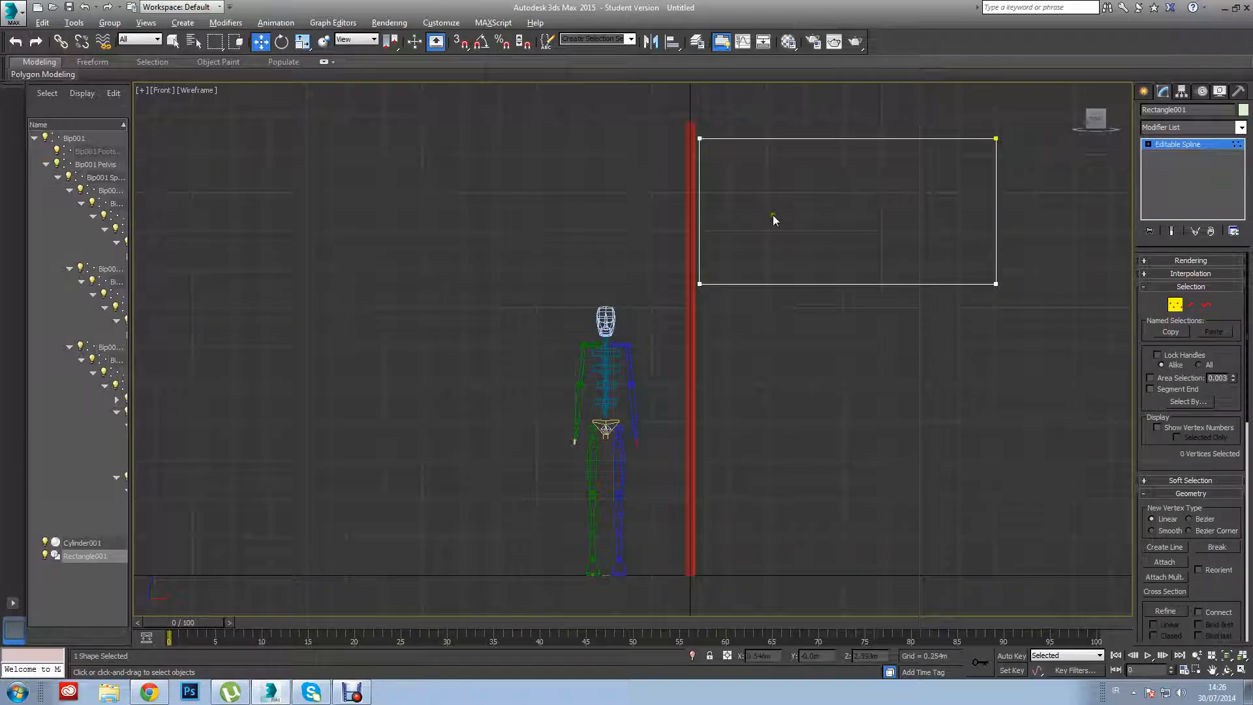
drag(1027, 115, 1022, 129)
drag(767, 320, 691, 315)
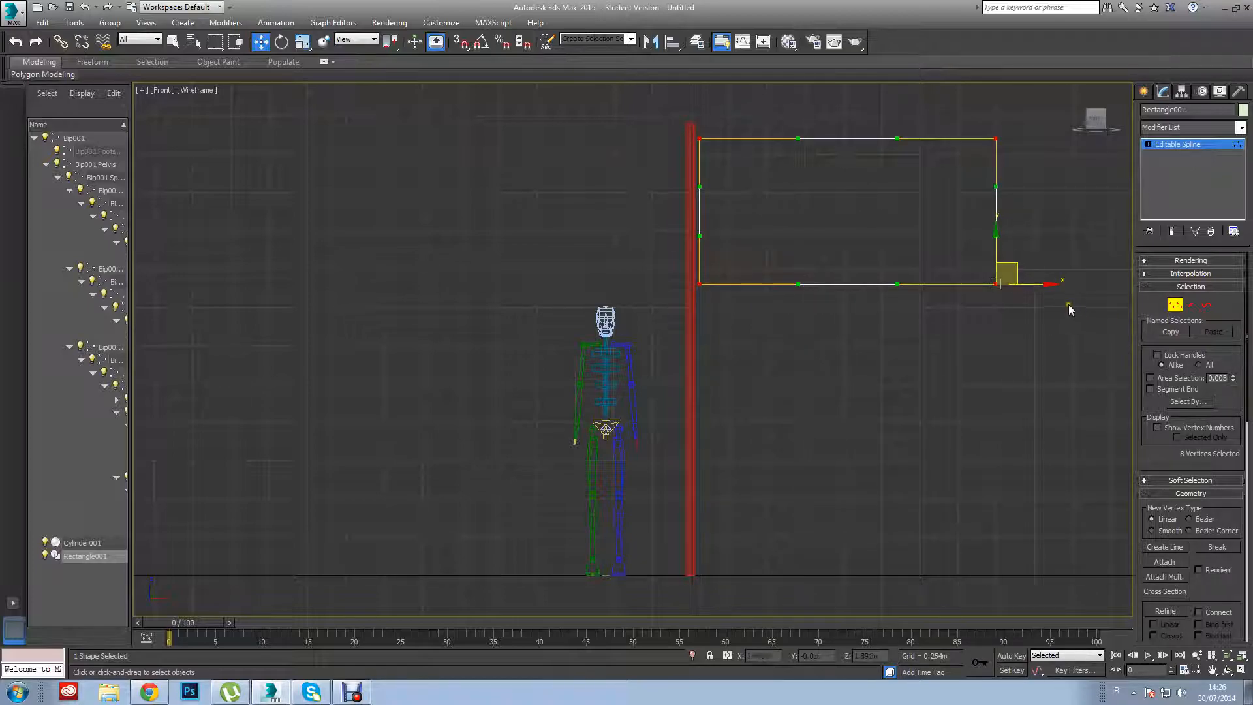
mouse_move(1036, 285)
mouse_down()
mouse_move(1026, 287)
mouse_move(1035, 281)
mouse_up()
scroll(849, 260, up, 2)
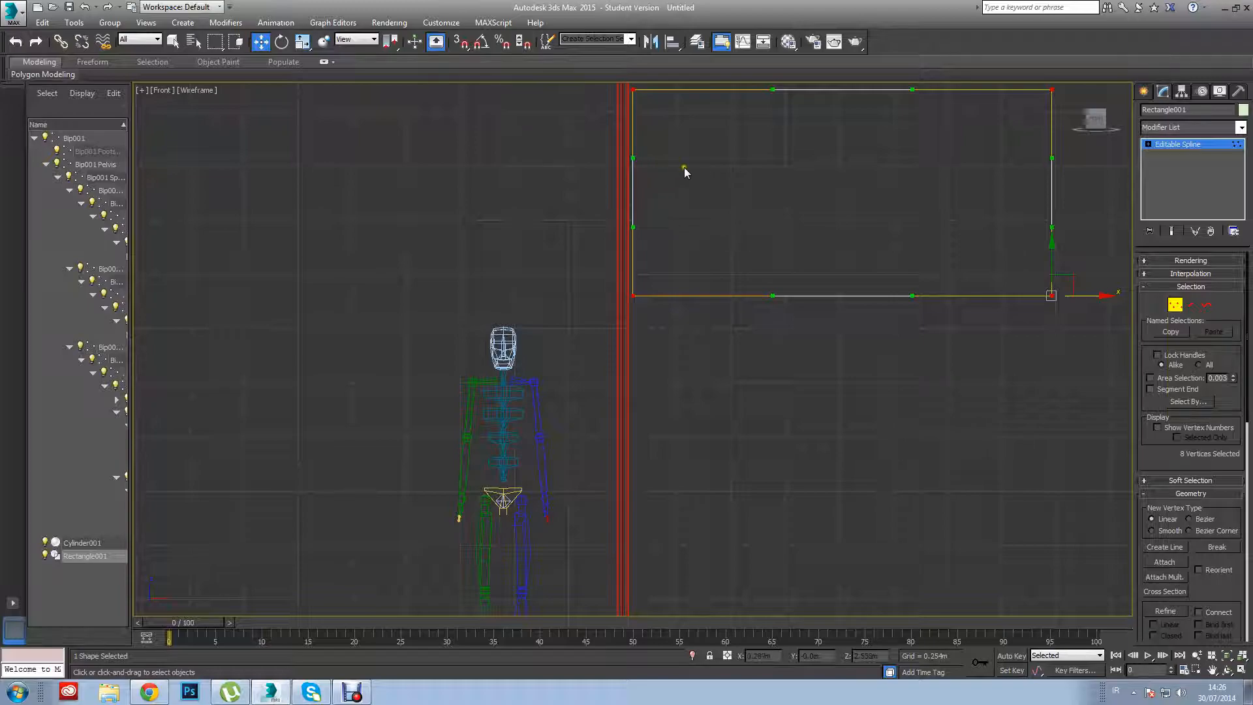
drag(1088, 295, 1087, 296)
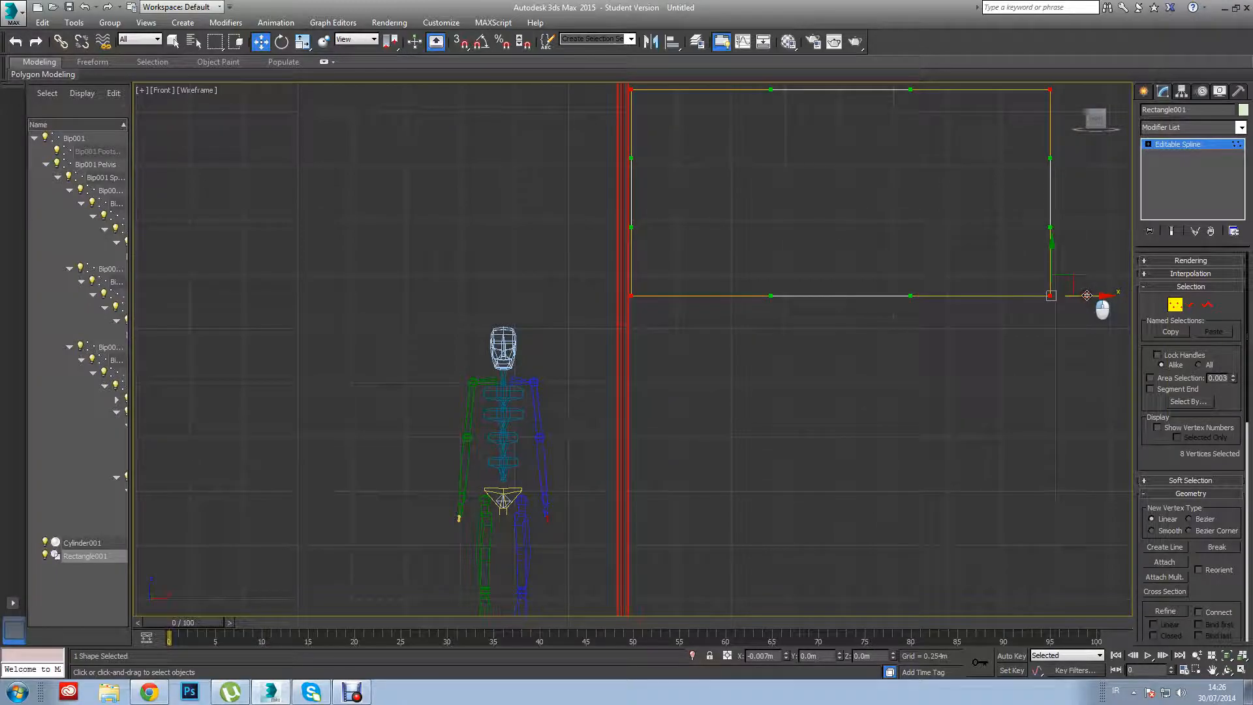
click(938, 359)
scroll(901, 358, down, 3)
scroll(922, 363, up, 2)
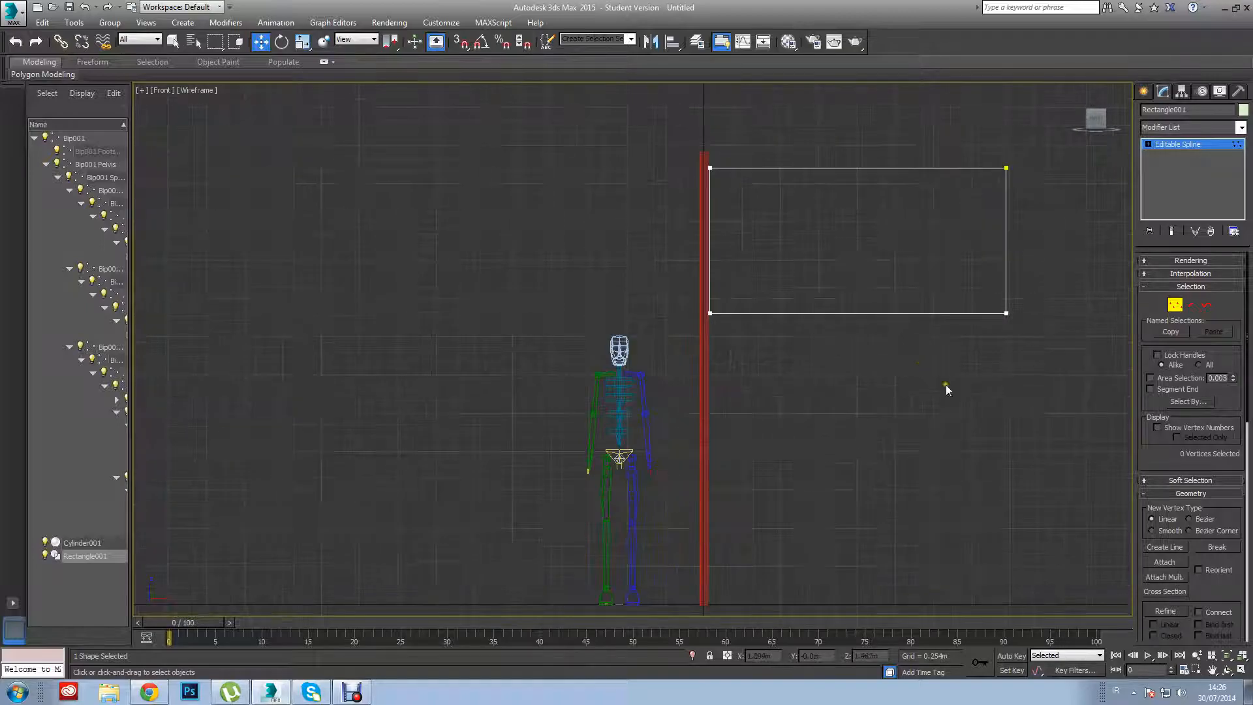
click(1242, 656)
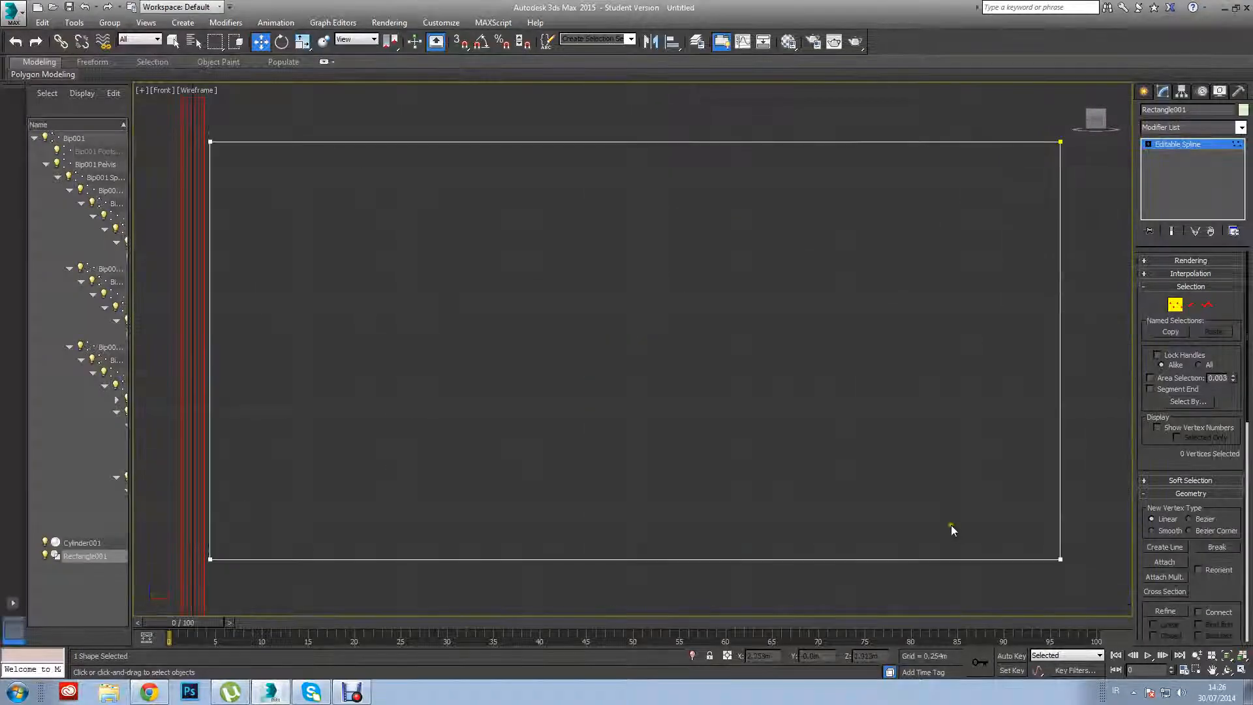
scroll(899, 456, down, 5)
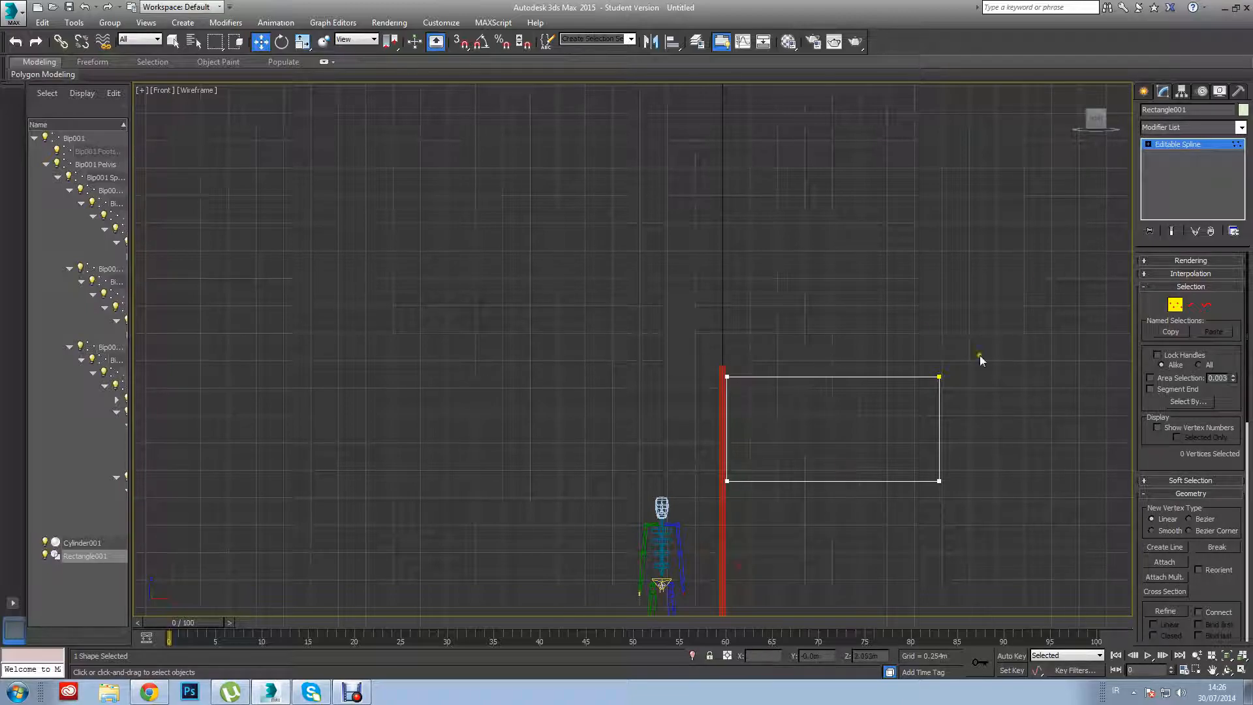
Leave vertex editing, select the pole cylinder and rename it Flag_Pole.
click(1144, 91)
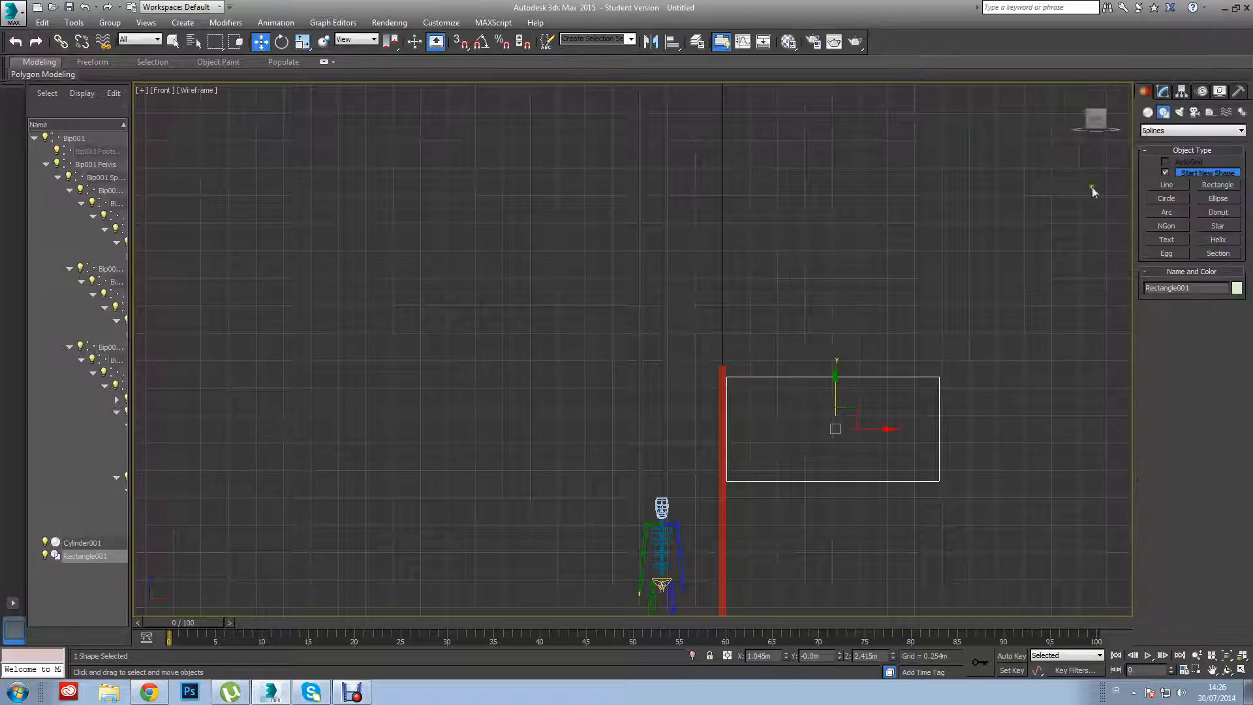
click(915, 515)
click(722, 512)
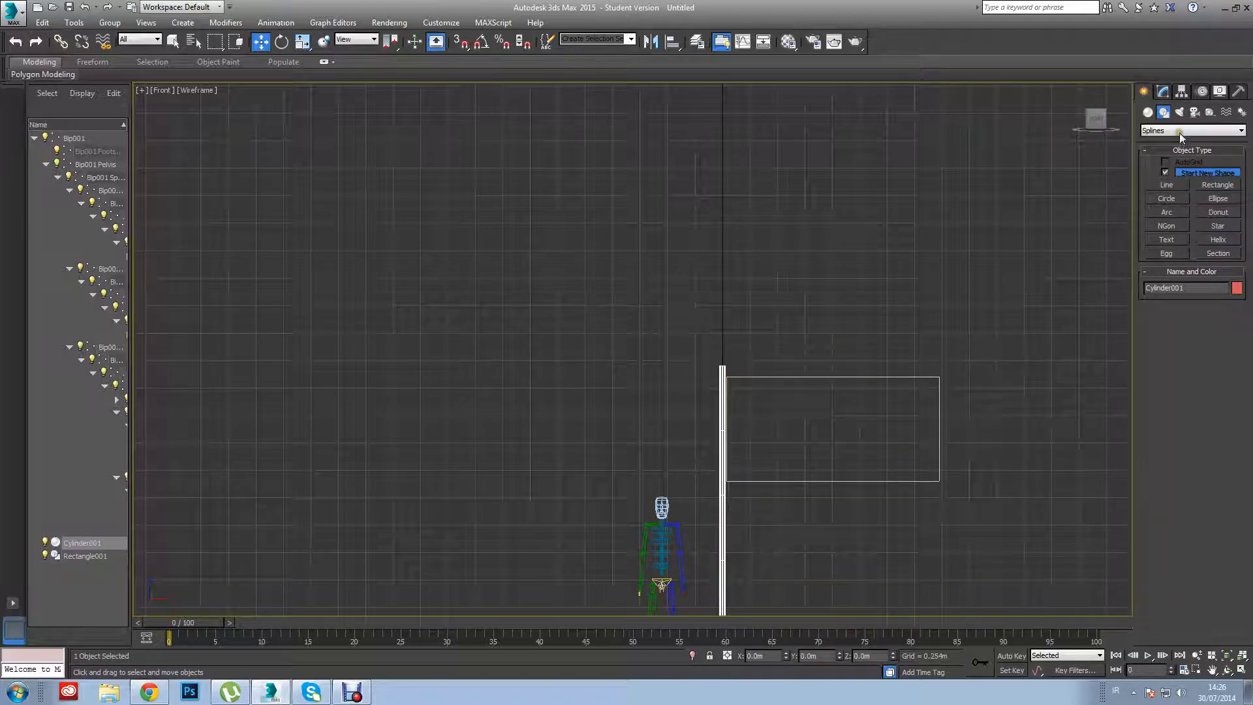
click(1165, 91)
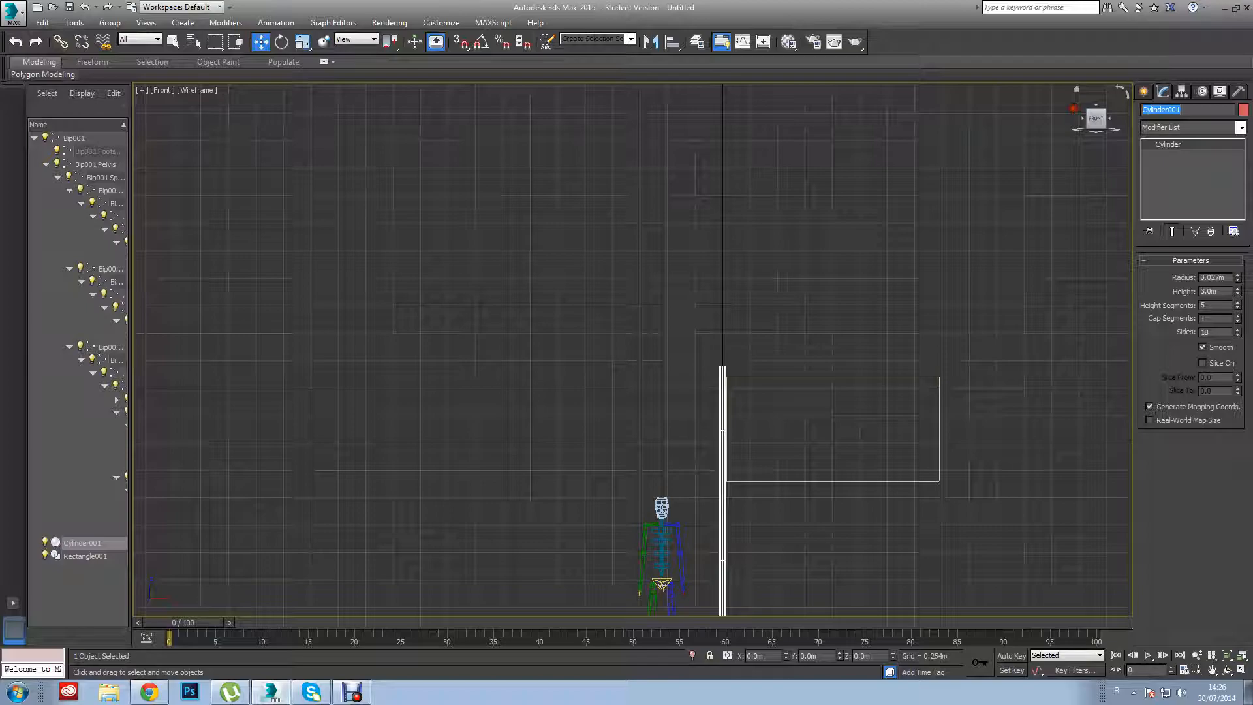
text(FLag)
key(BackSpace)
key(BackSpace)
text(lag_Po)
key(Return)
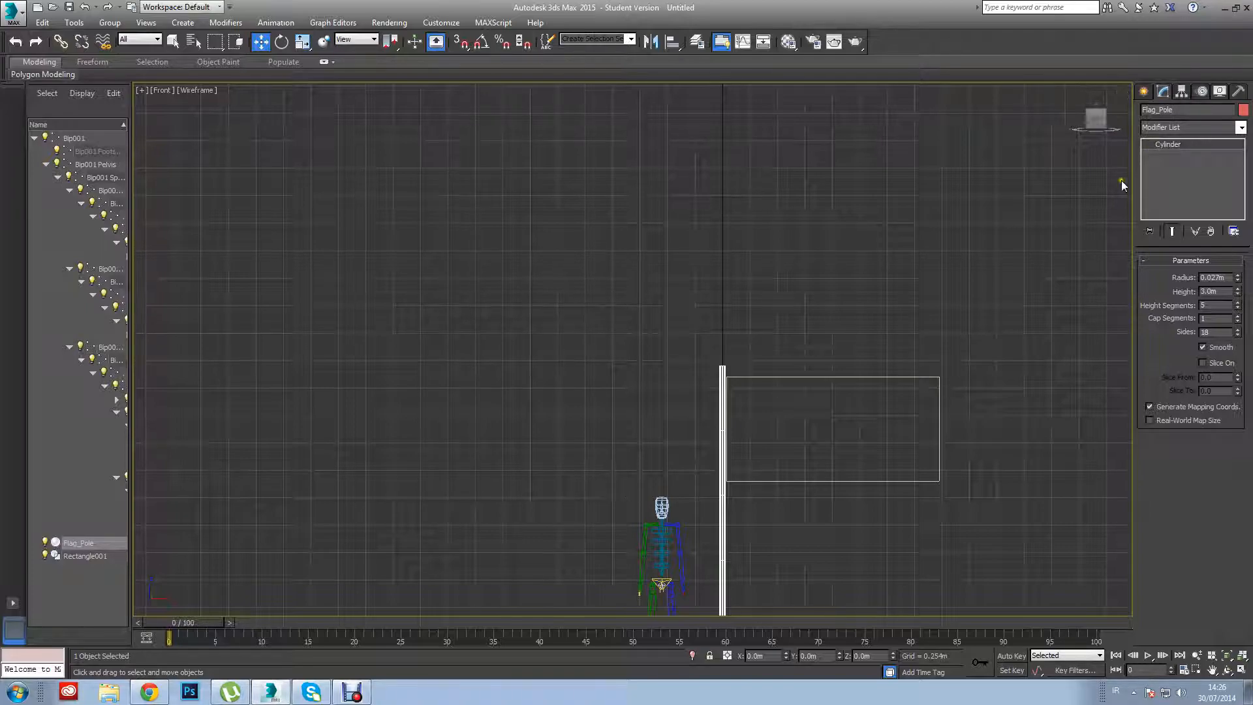
Select the rectangle spline beside the pole and rename it Flag.
click(939, 384)
double_click(1191, 109)
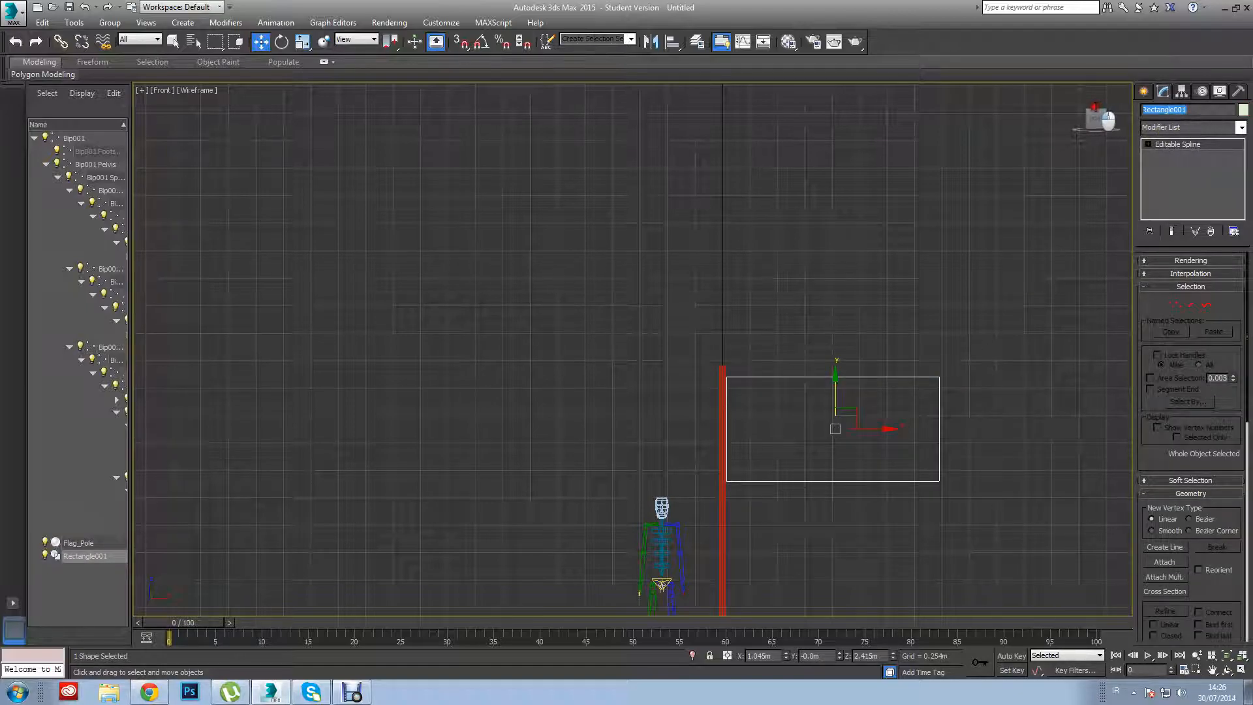
text(Flag)
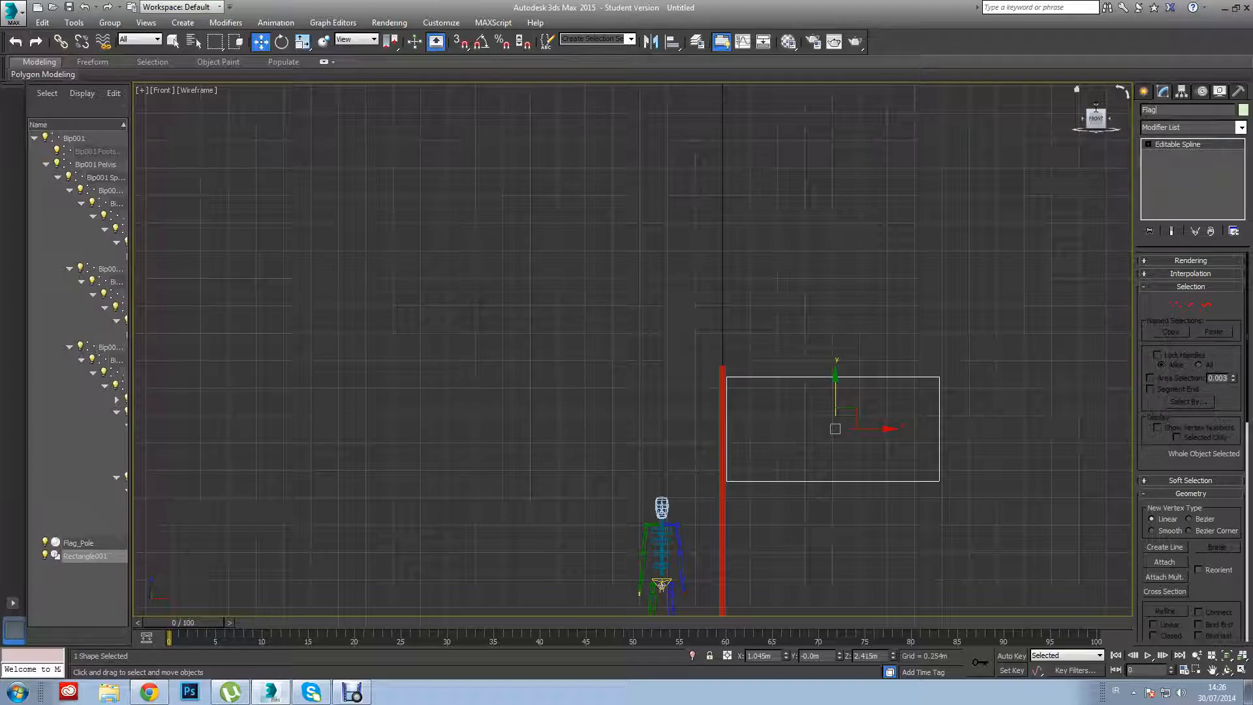
click(965, 423)
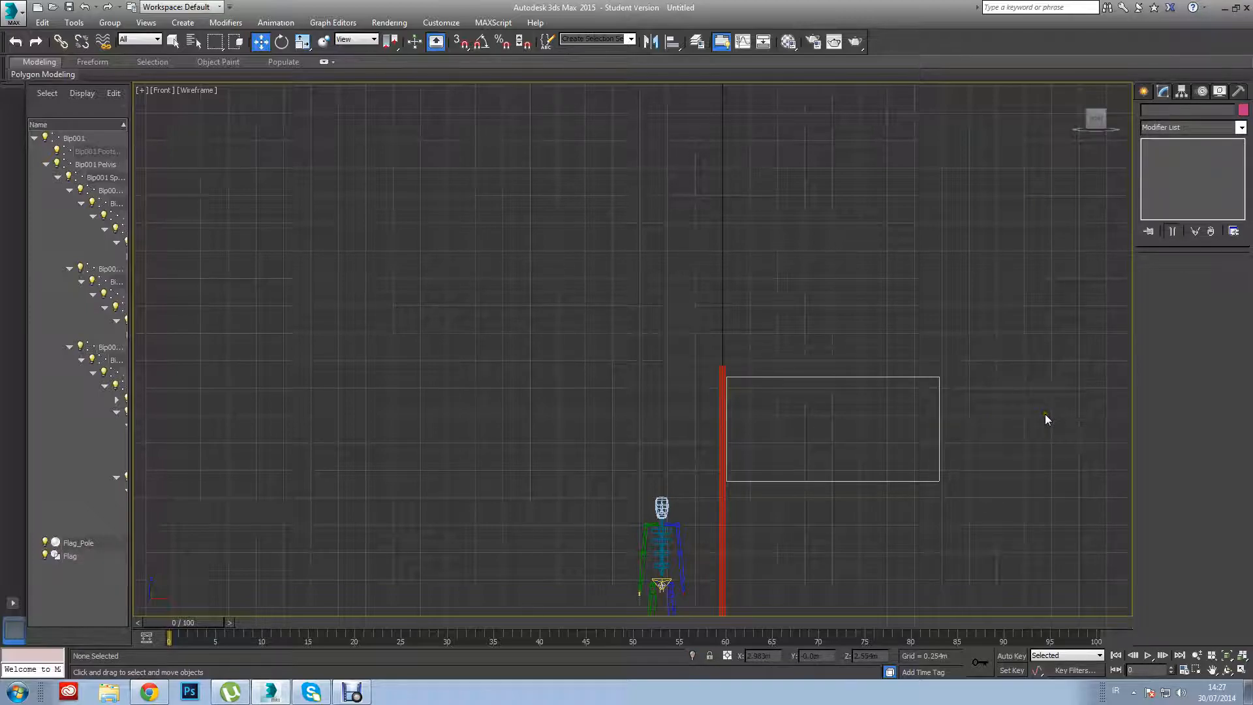
Select the Flag spline and apply the Garment Maker modifier to it.
drag(1021, 336, 897, 514)
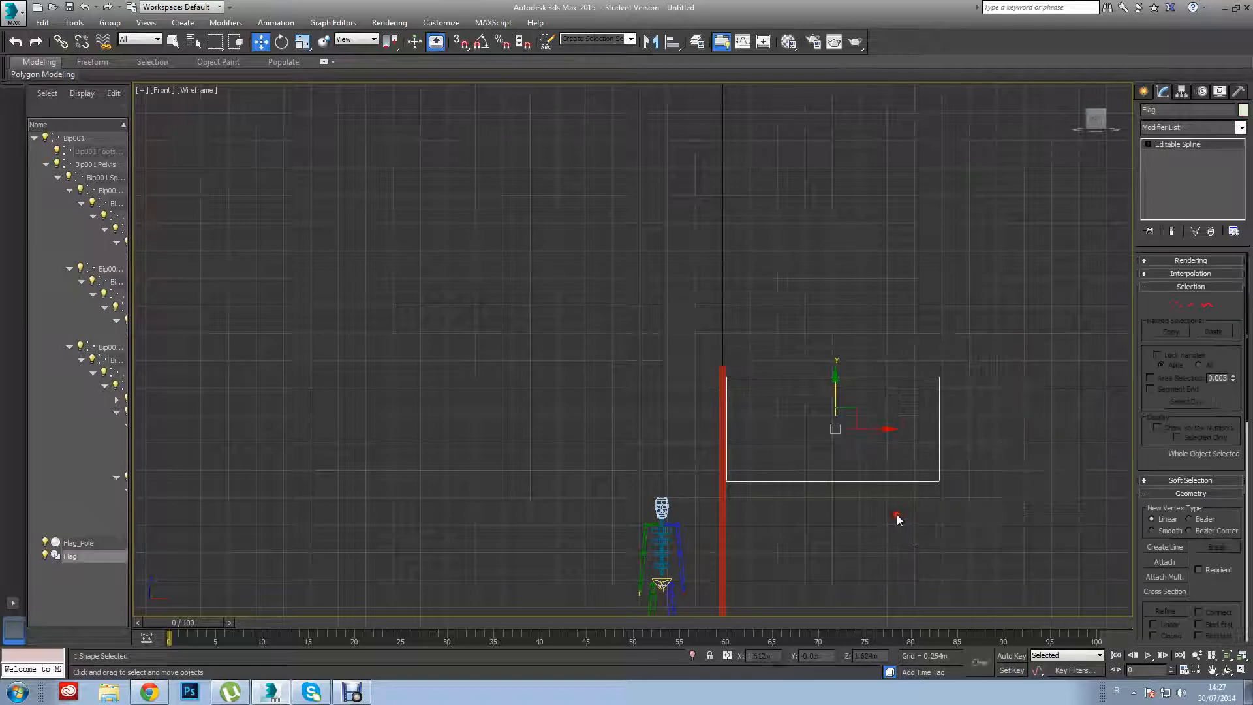
click(1241, 127)
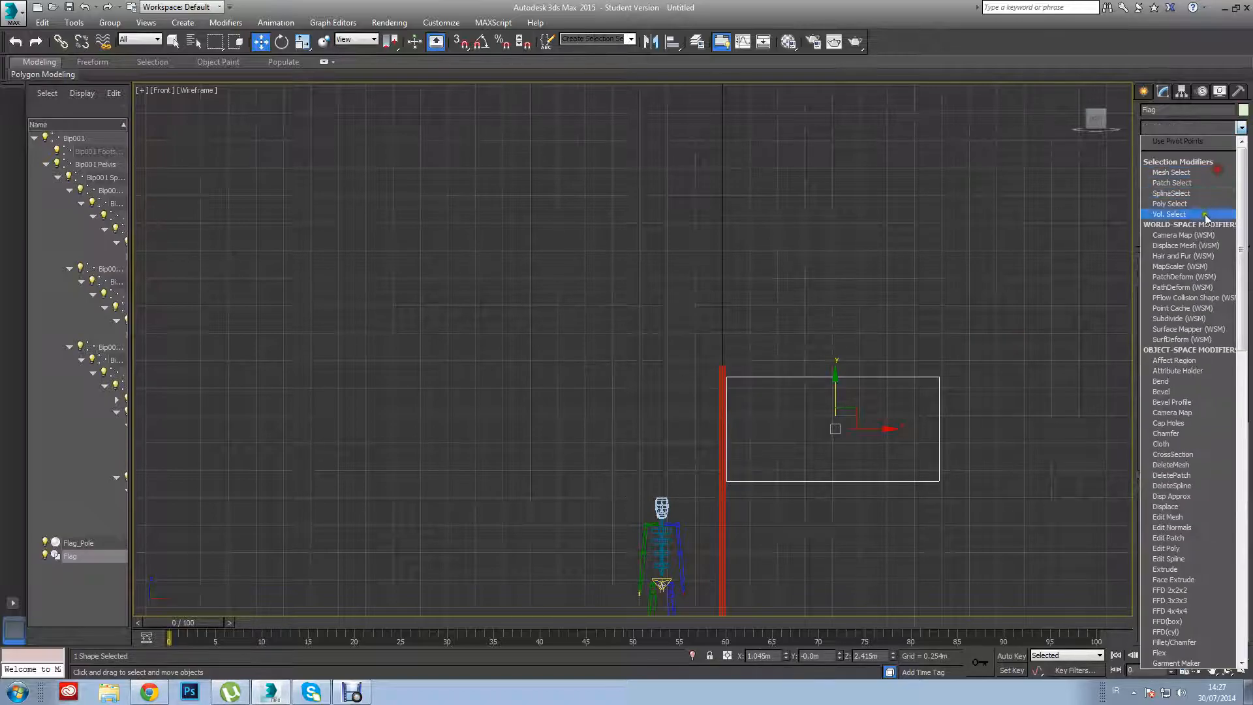
scroll(1156, 374, down, 3)
scroll(1156, 373, down, 8)
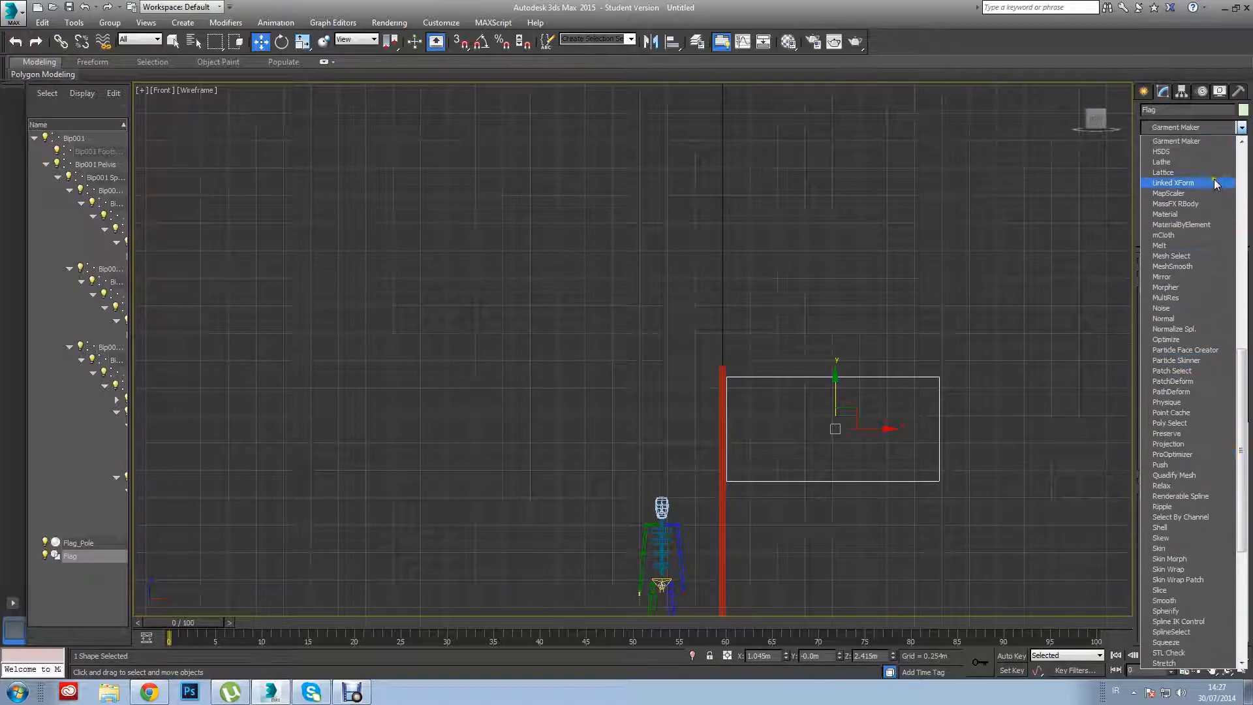
click(1205, 145)
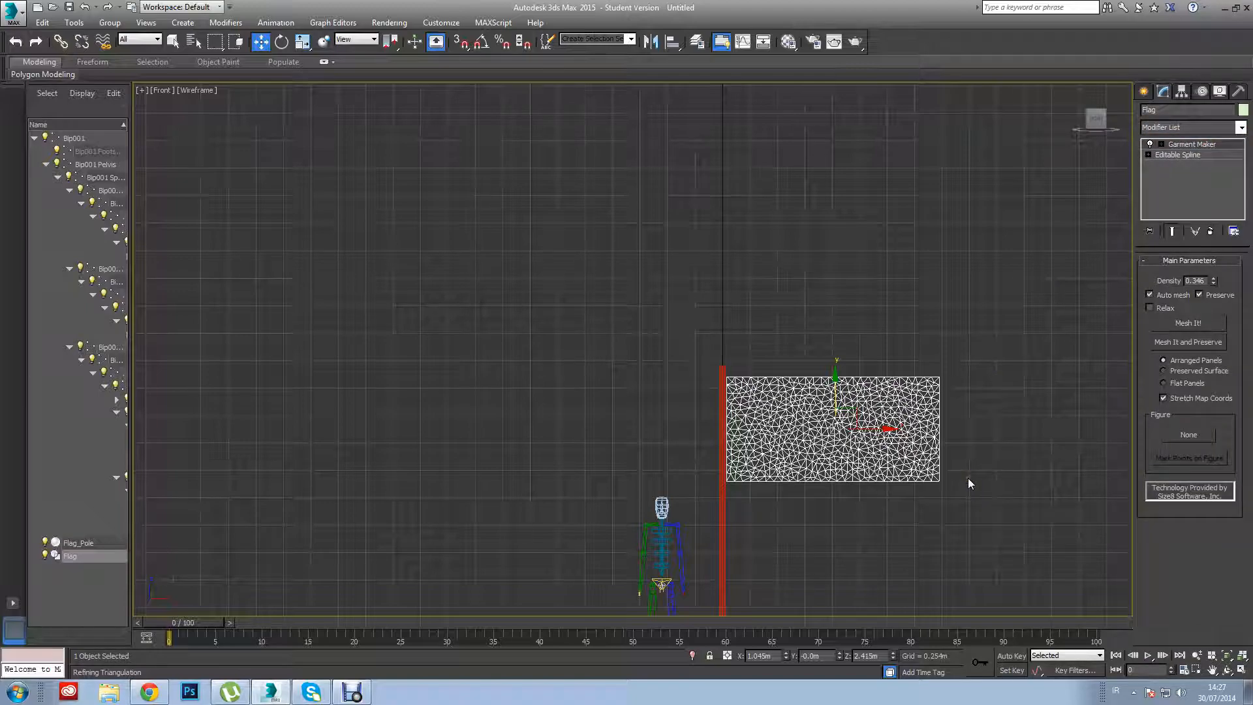
Set the flag's Garment Maker density to 0.3 and its output to Preserved Surface.
double_click(1194, 281)
text(0.3)
key(Return)
click(1164, 370)
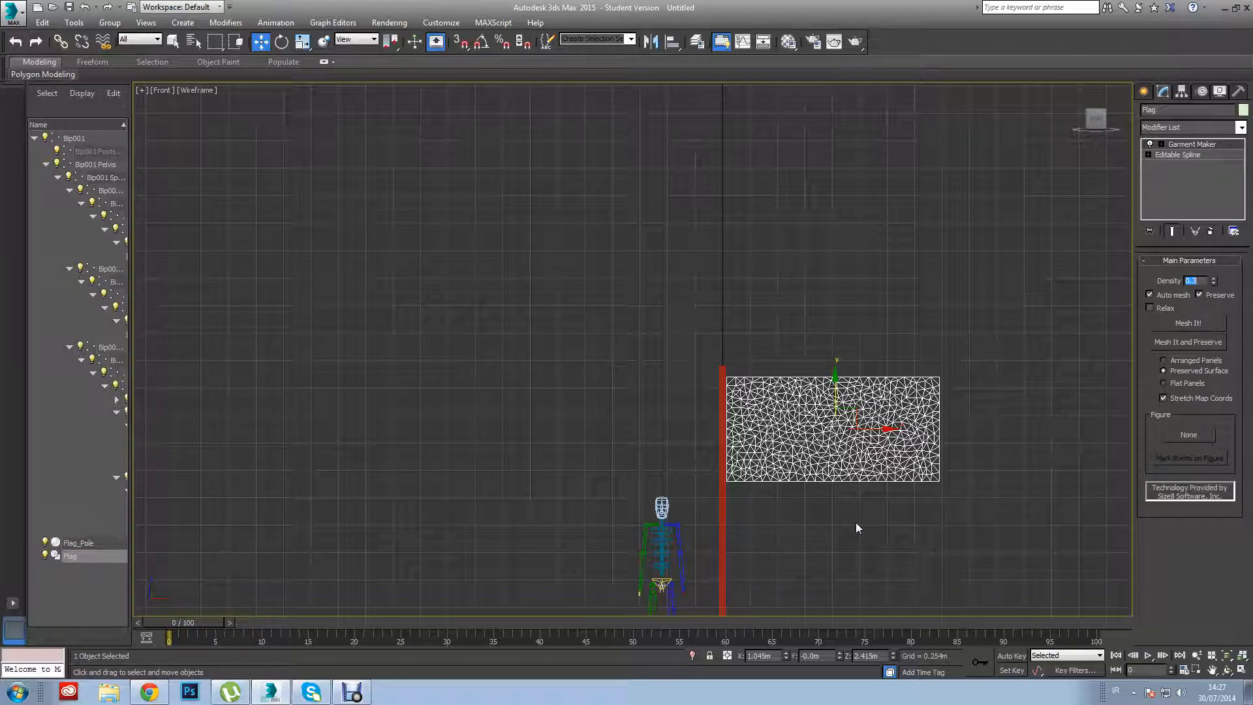
Select Flag and Flag_Pole together and apply one shared Cloth modifier.
drag(665, 359, 1006, 487)
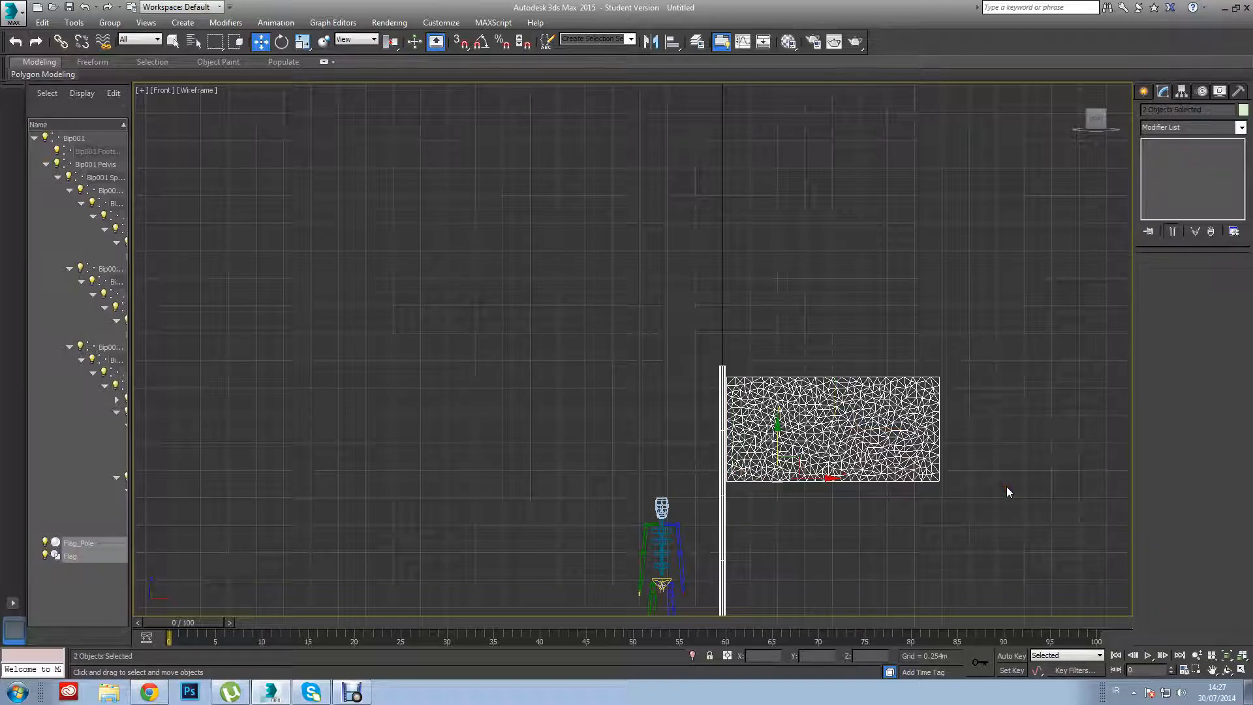
click(1241, 129)
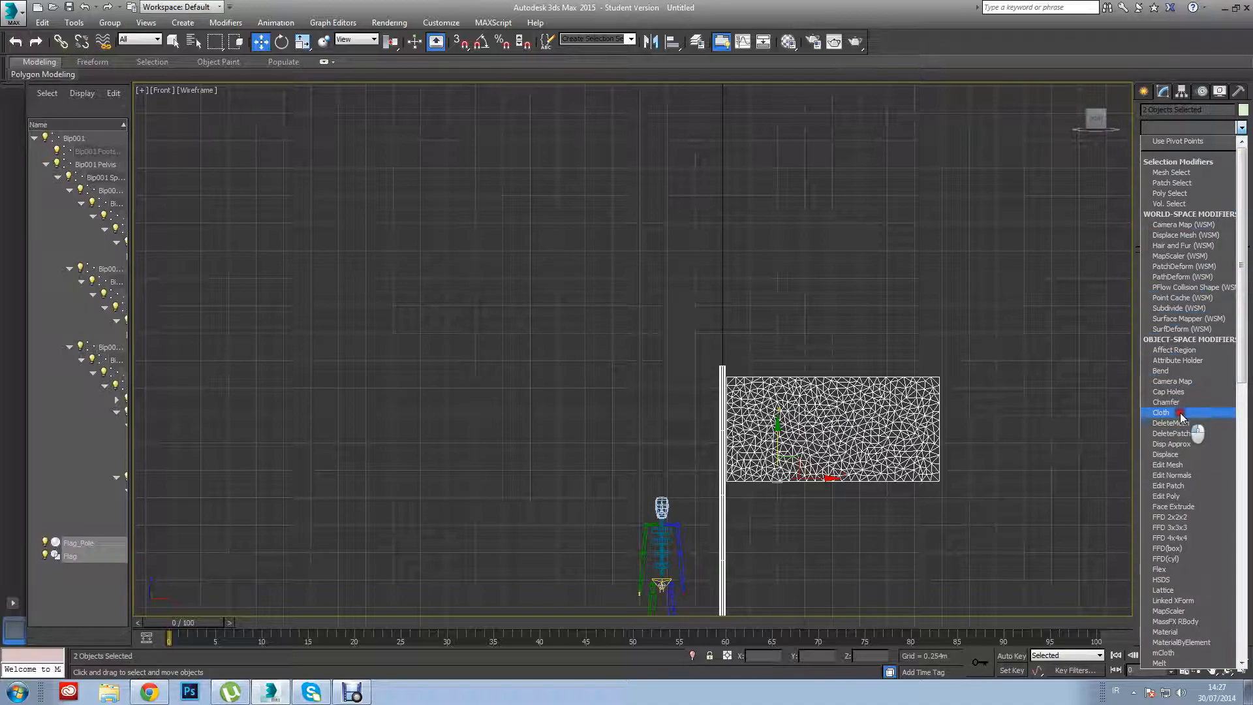
click(1182, 413)
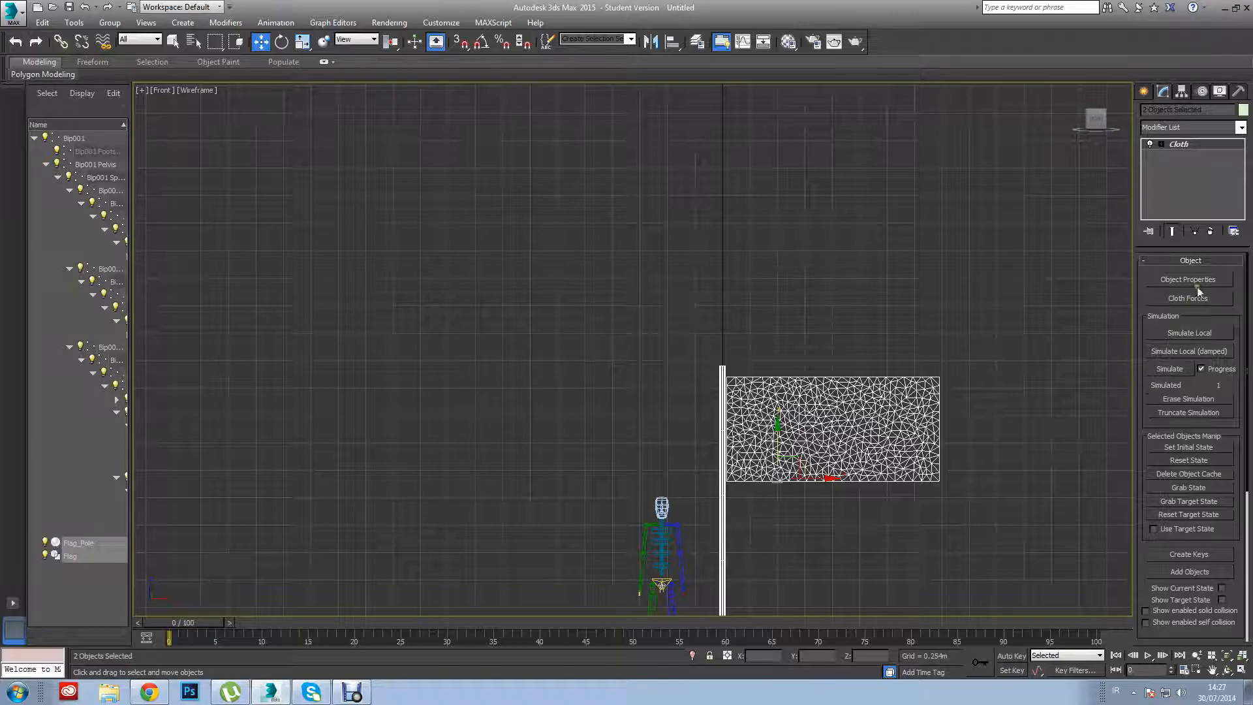
In the cloth Object Properties, make Flag_Pole a collision object with an offset of 2.0.
click(1177, 280)
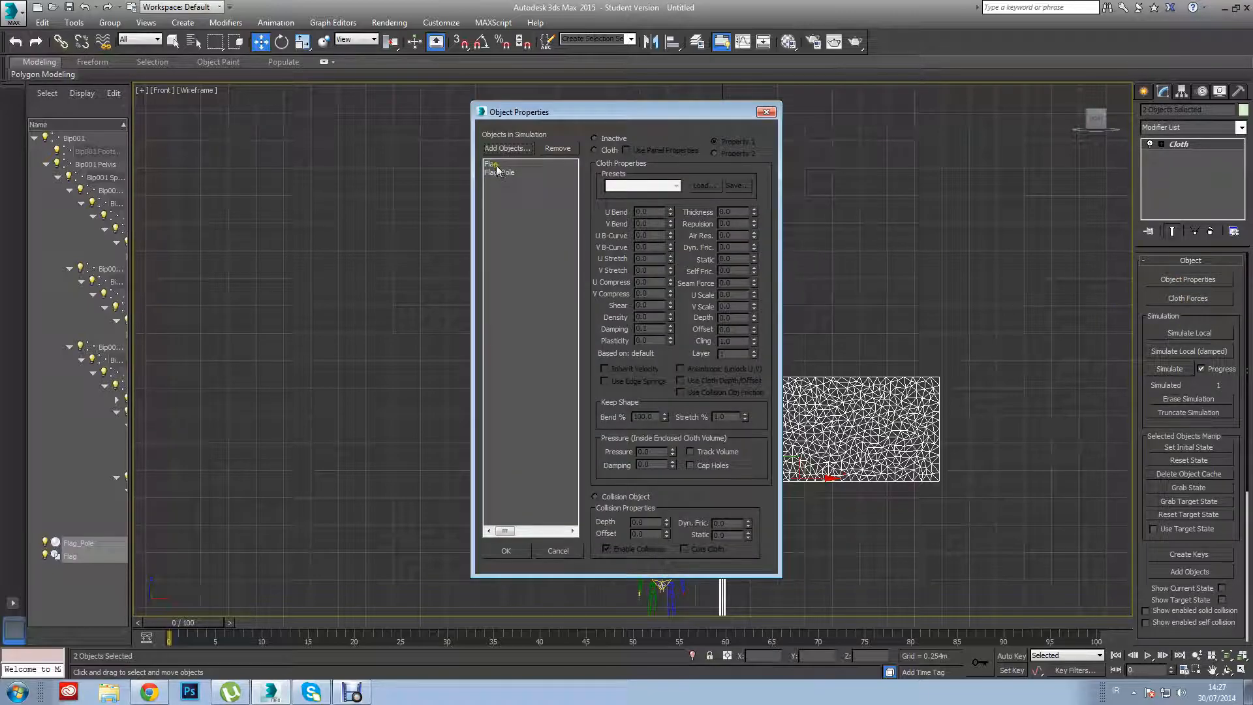
click(494, 166)
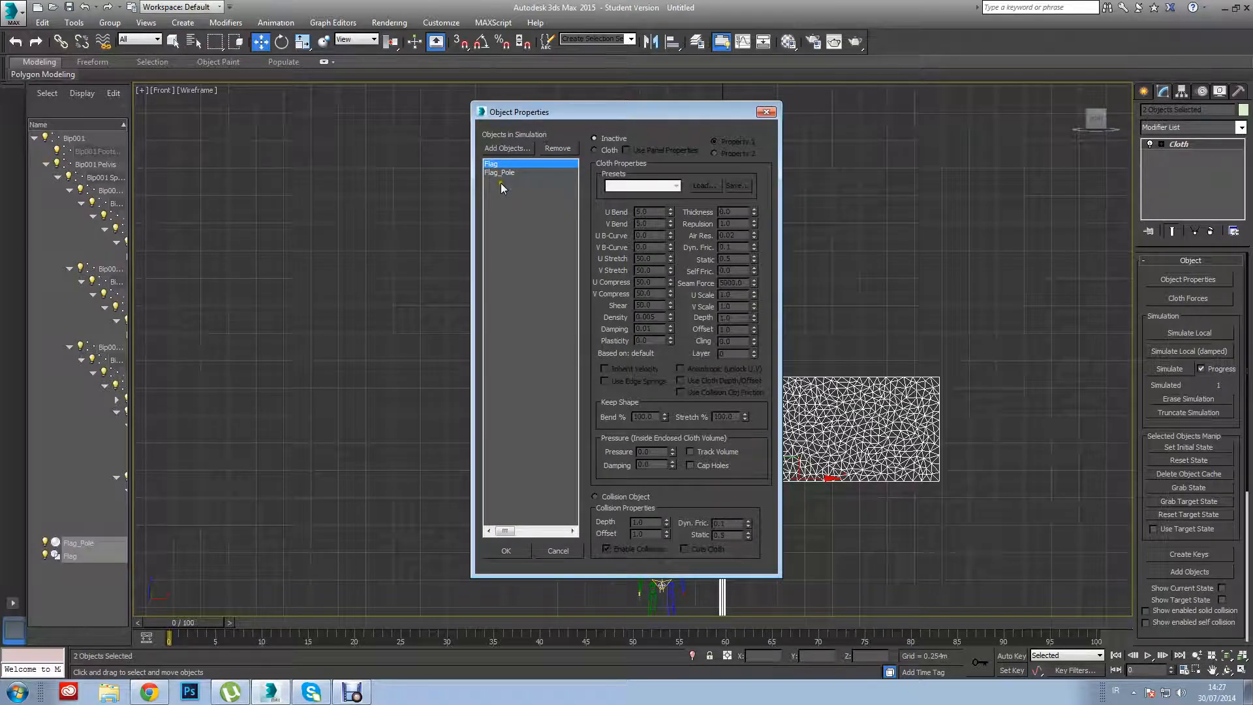
click(501, 173)
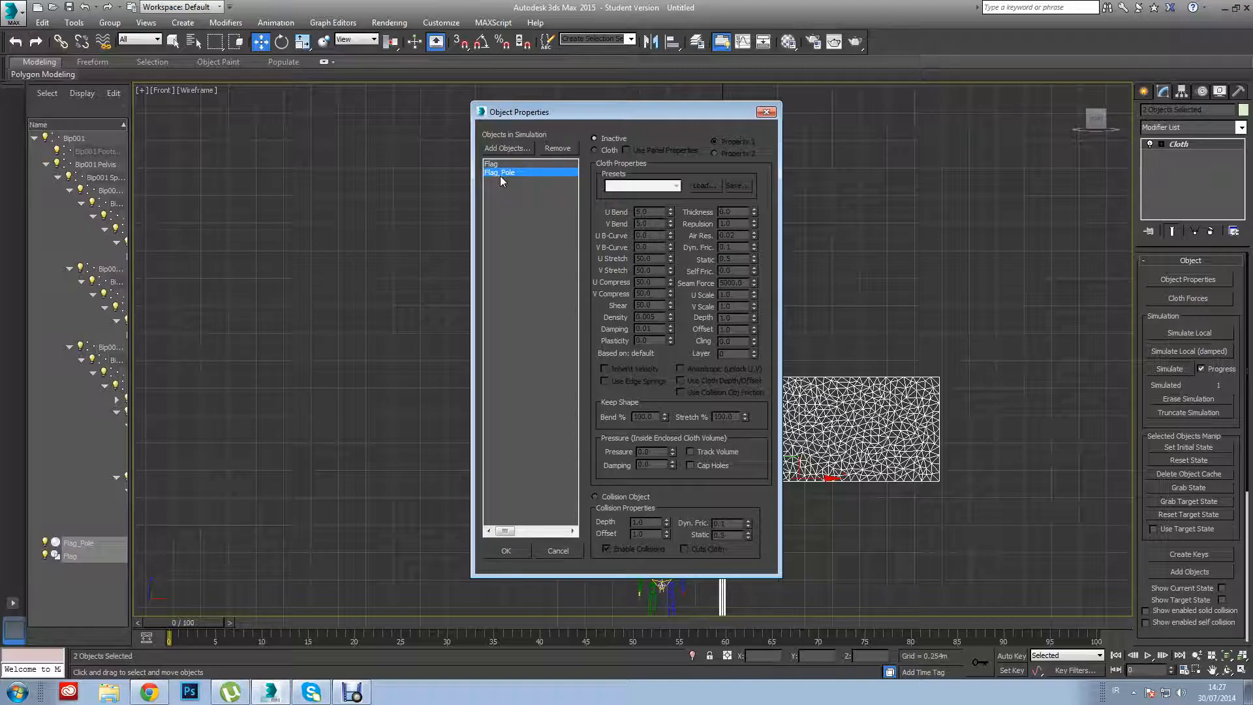
click(594, 496)
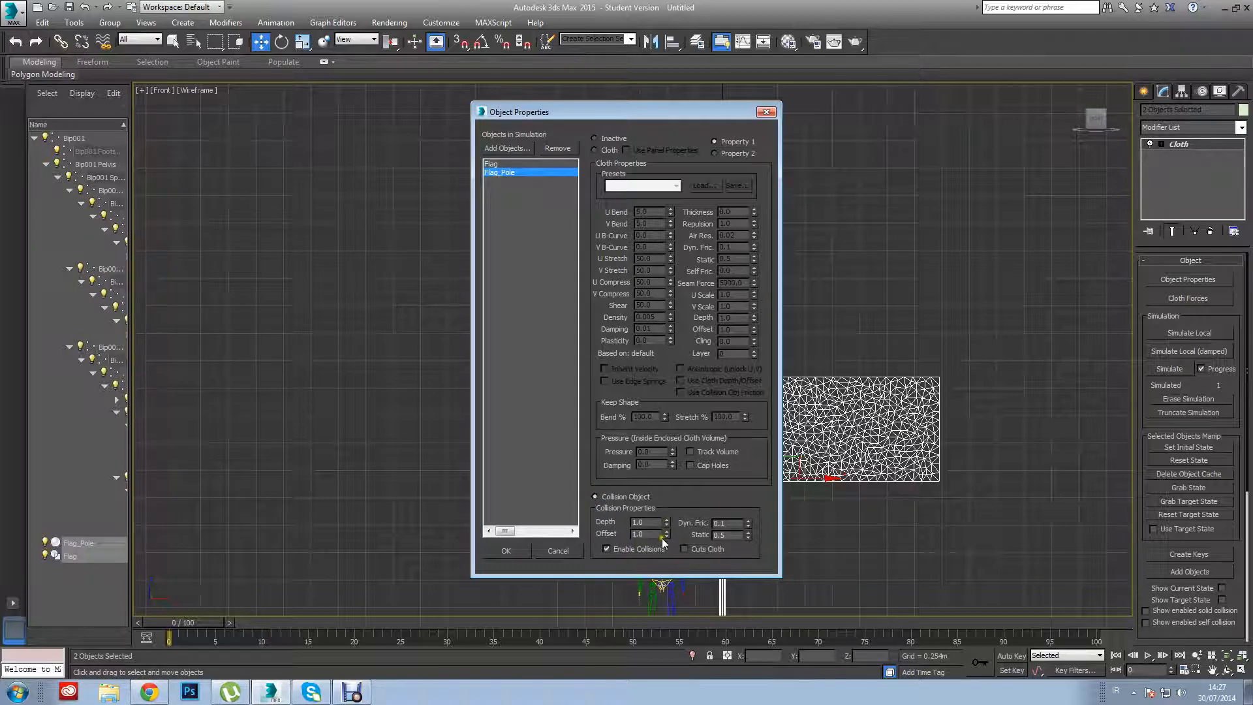
drag(655, 535, 527, 523)
text(2.)
key(Return)
Define Flag as cloth with the Silk preset and accept the object properties.
click(522, 163)
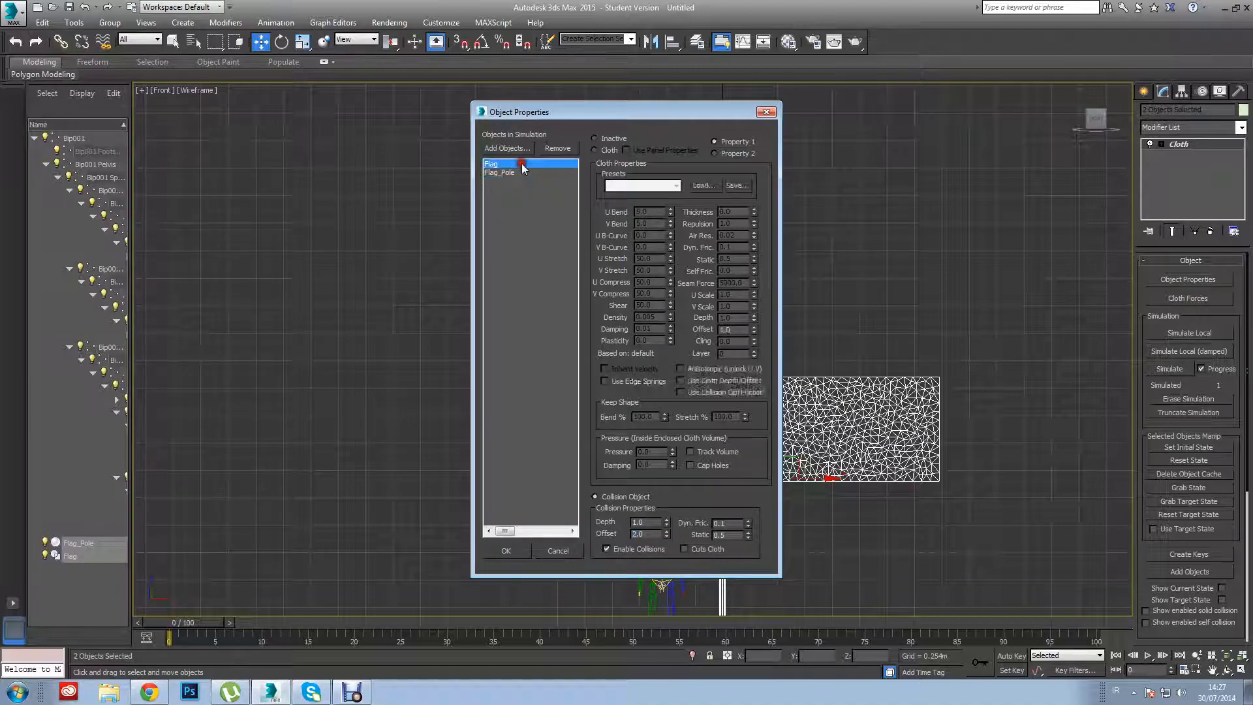
click(595, 152)
click(676, 186)
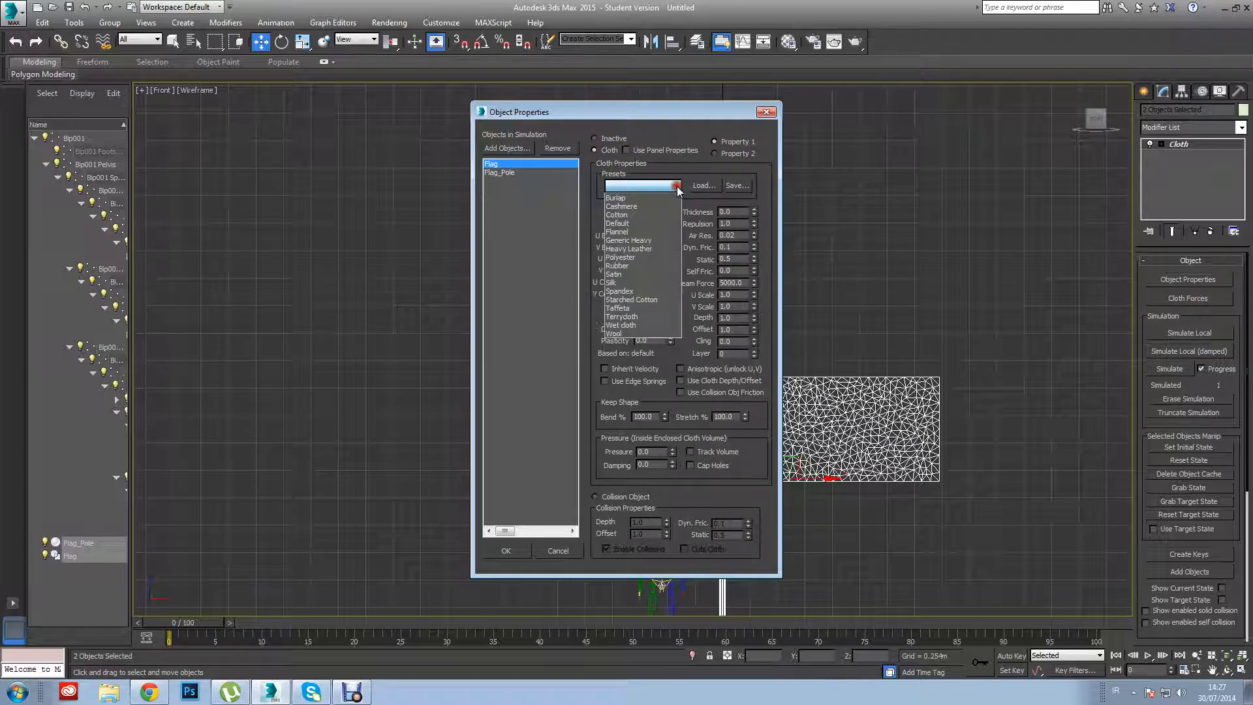
click(633, 282)
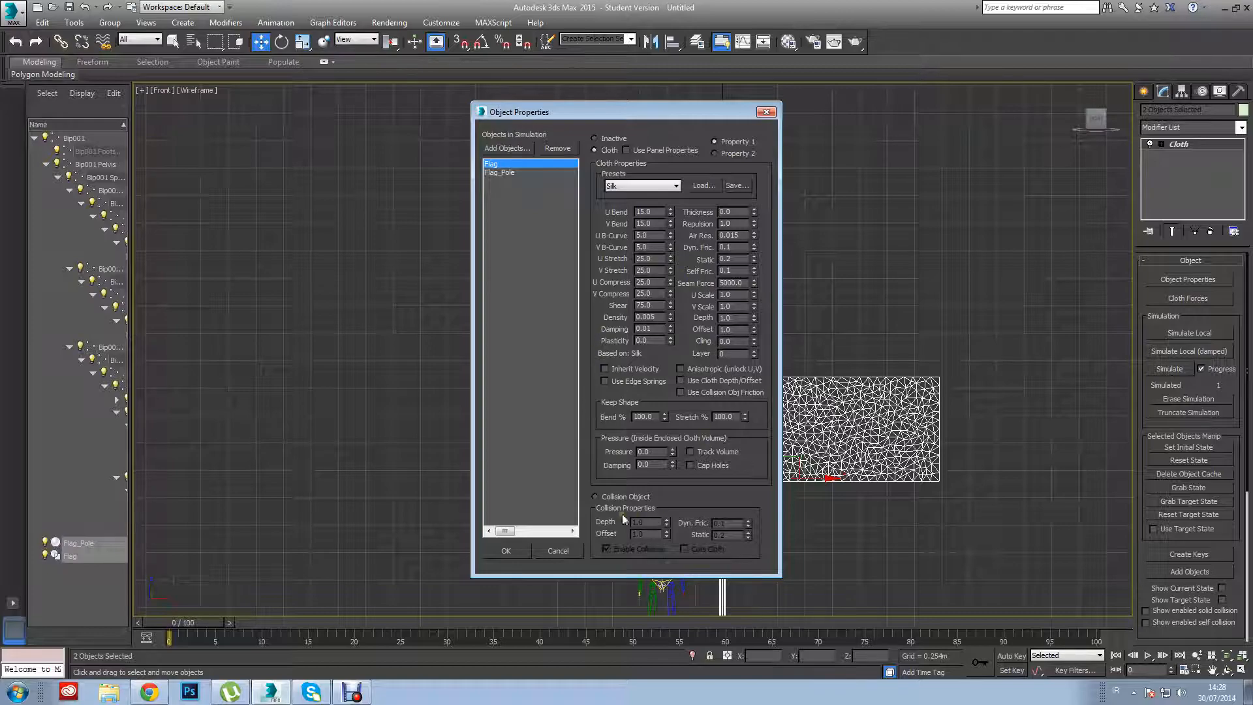
click(514, 549)
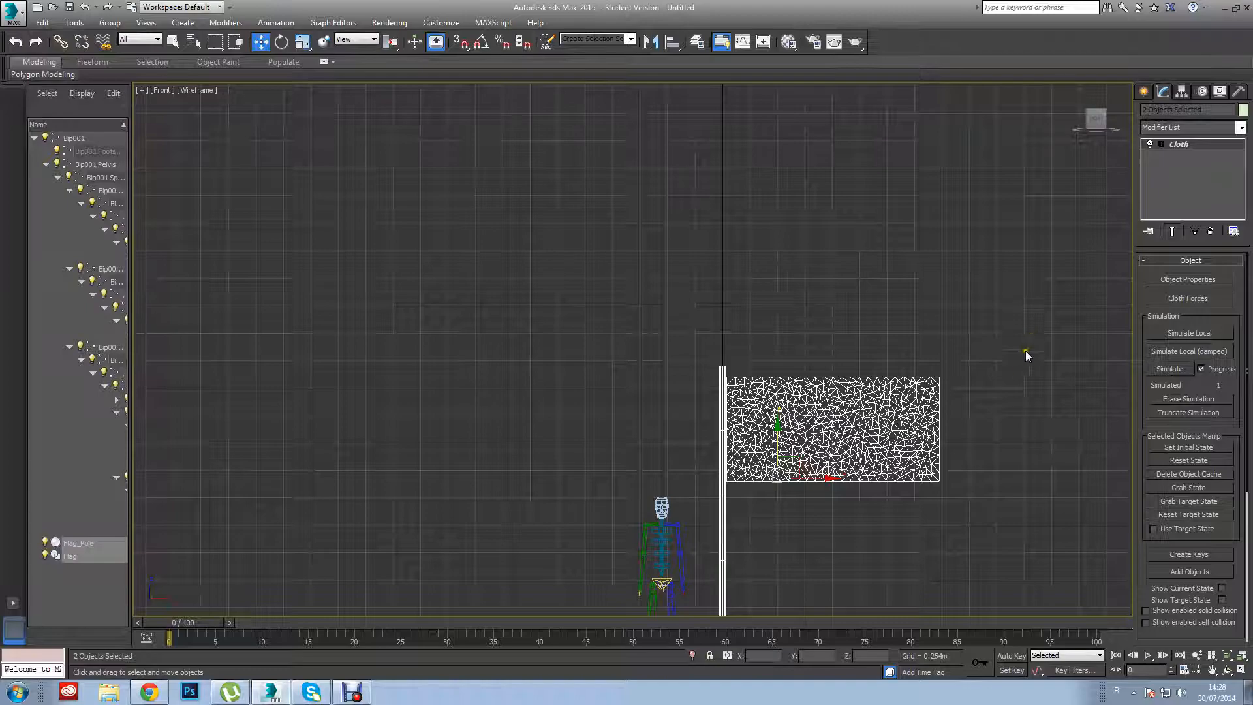
Select Flag on its own and expand the sub-object levels of its Cloth modifier.
click(951, 378)
click(931, 414)
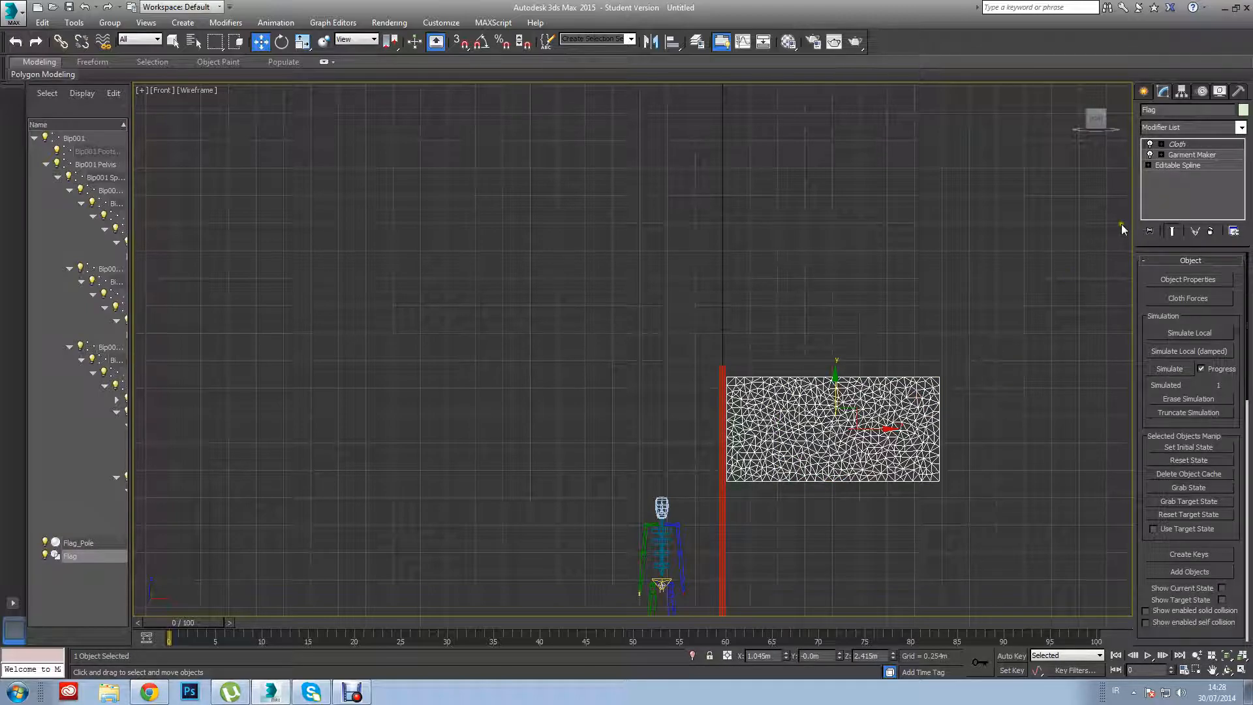
click(1160, 144)
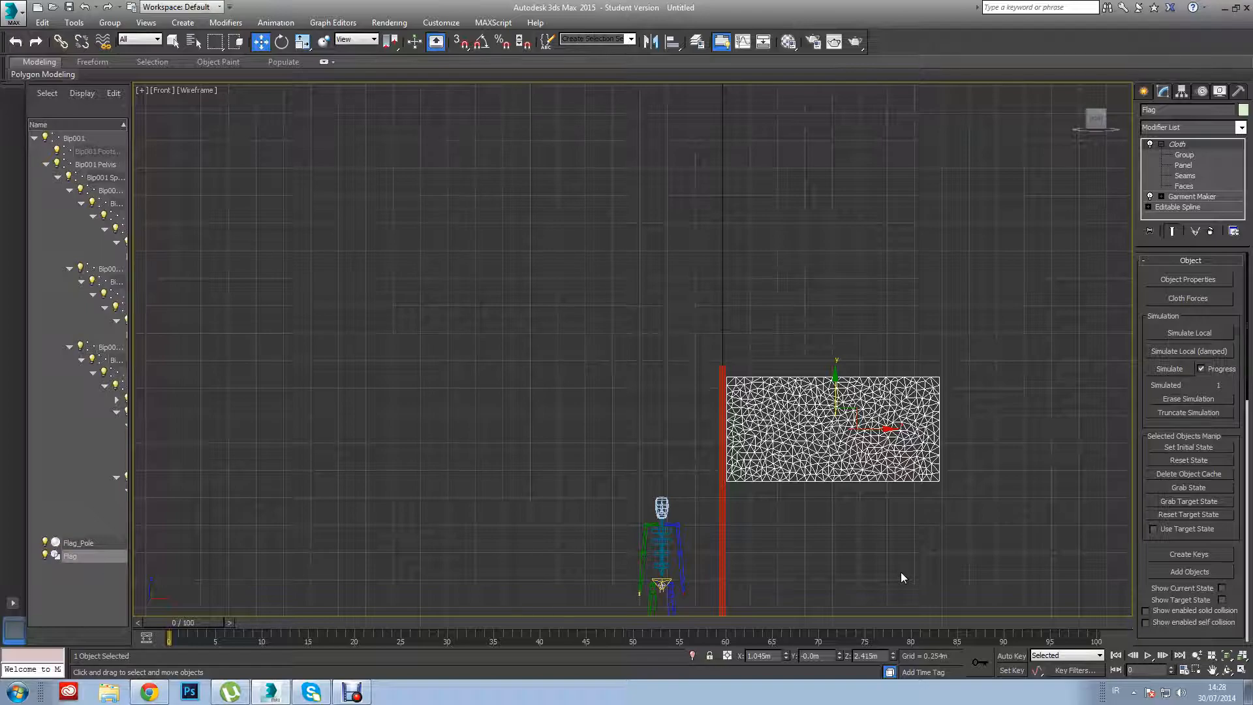
drag(698, 383, 734, 491)
click(812, 493)
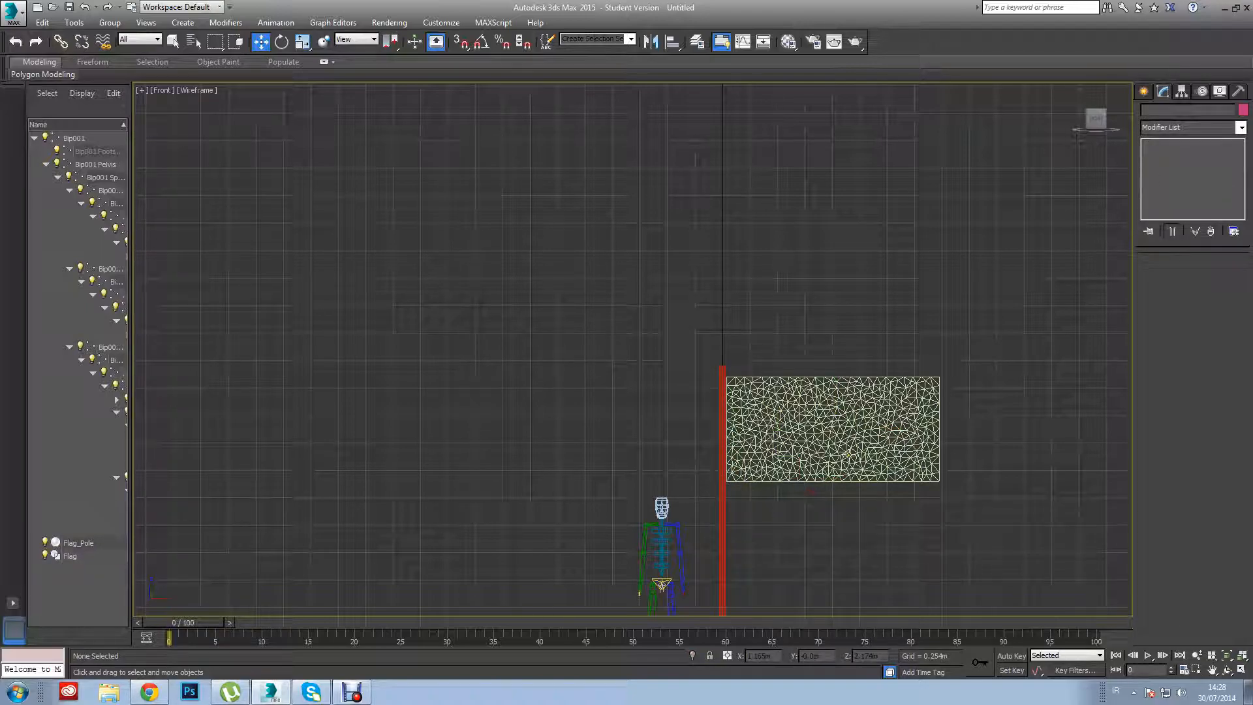
click(847, 452)
click(1184, 279)
click(762, 113)
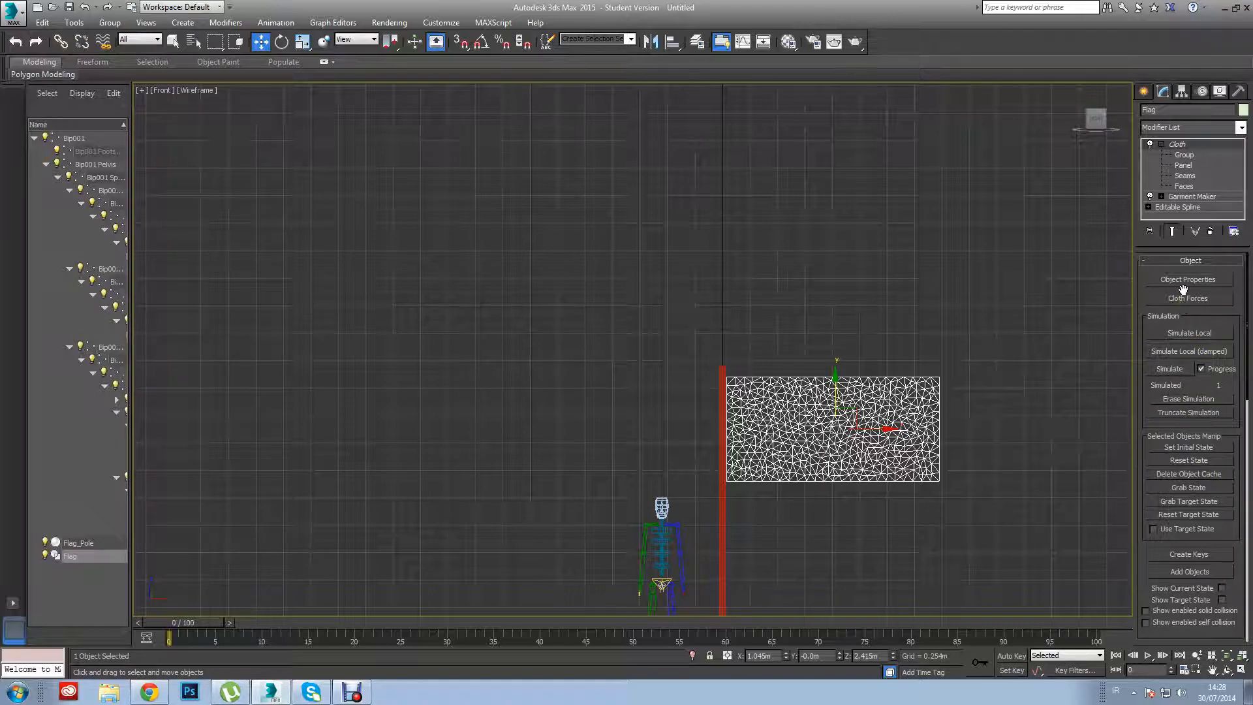
At the Cloth modifier's Group level, make a group named Group001 from the flag vertices along the pole edge.
click(1185, 155)
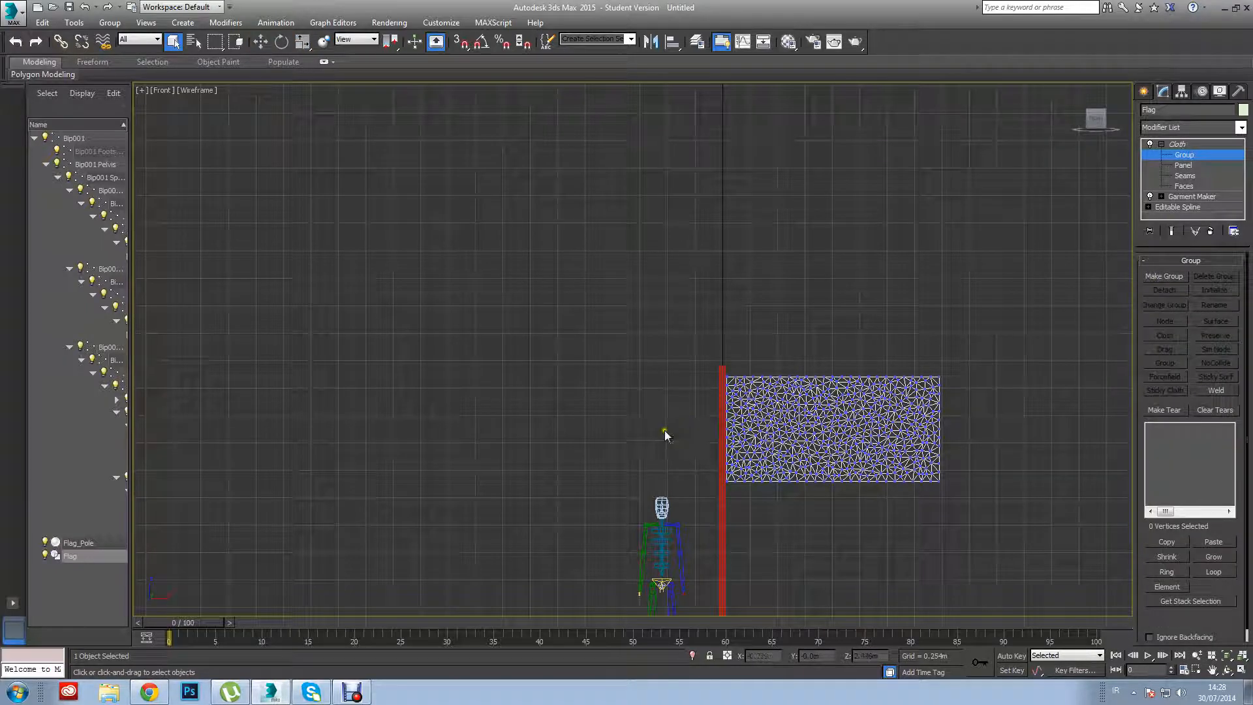
drag(676, 364, 730, 493)
click(1181, 277)
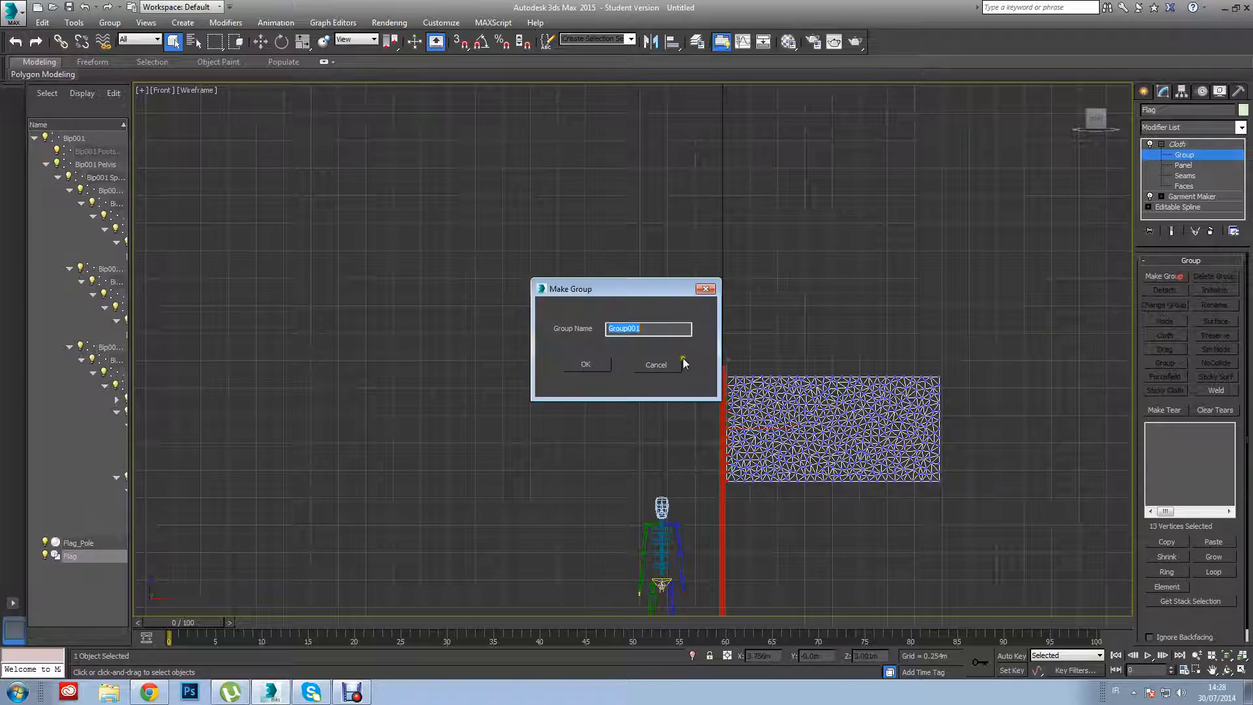
click(594, 365)
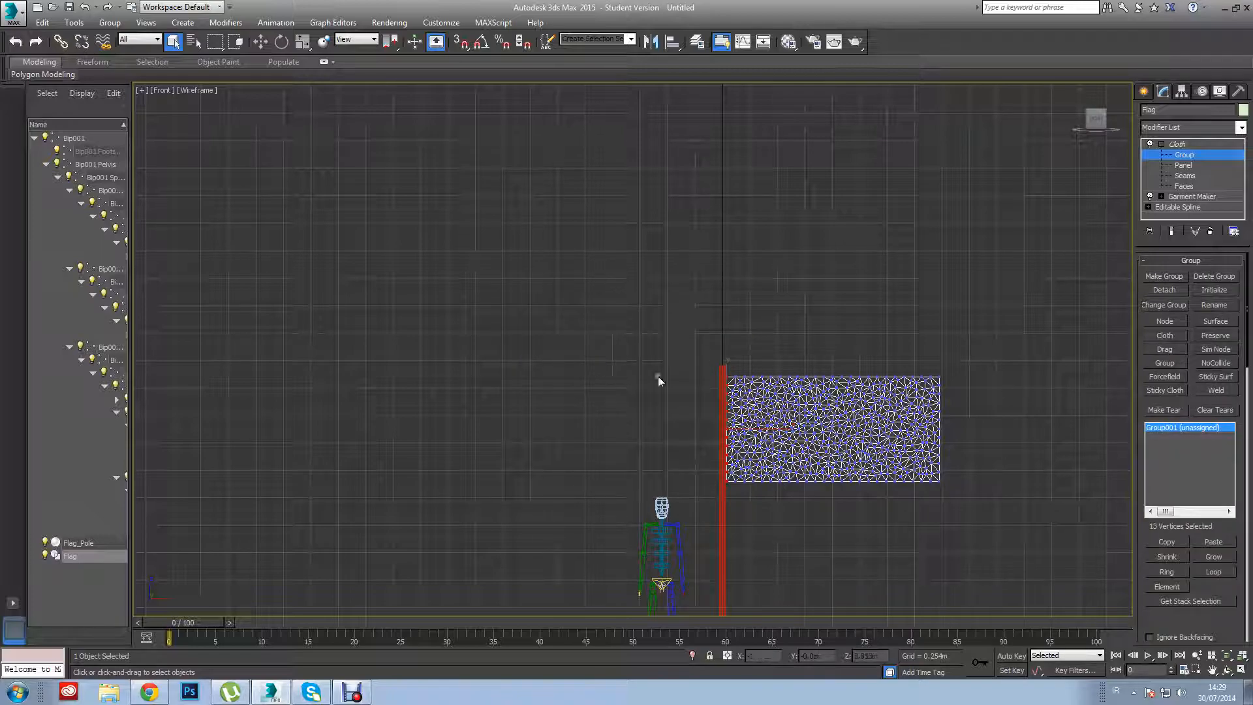
Constrain Group001 to Flag_Pole as a Sim Node and collapse the Cloth sub-object levels.
click(1228, 353)
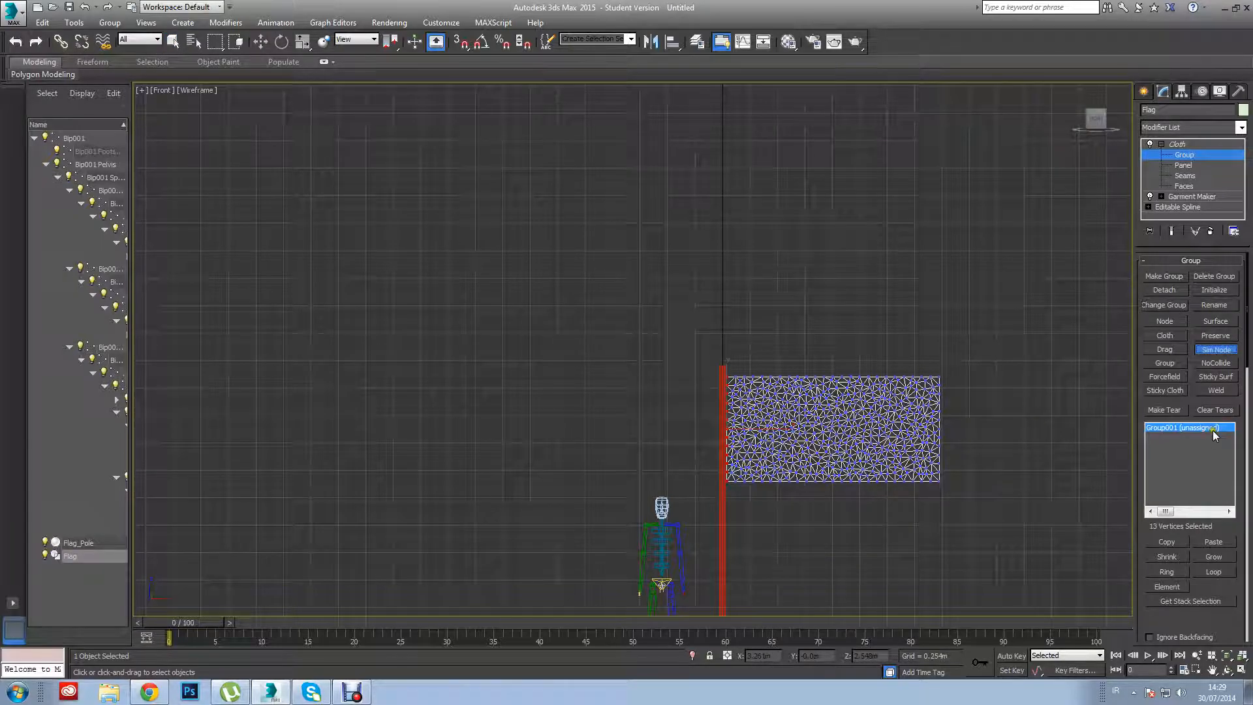
click(722, 536)
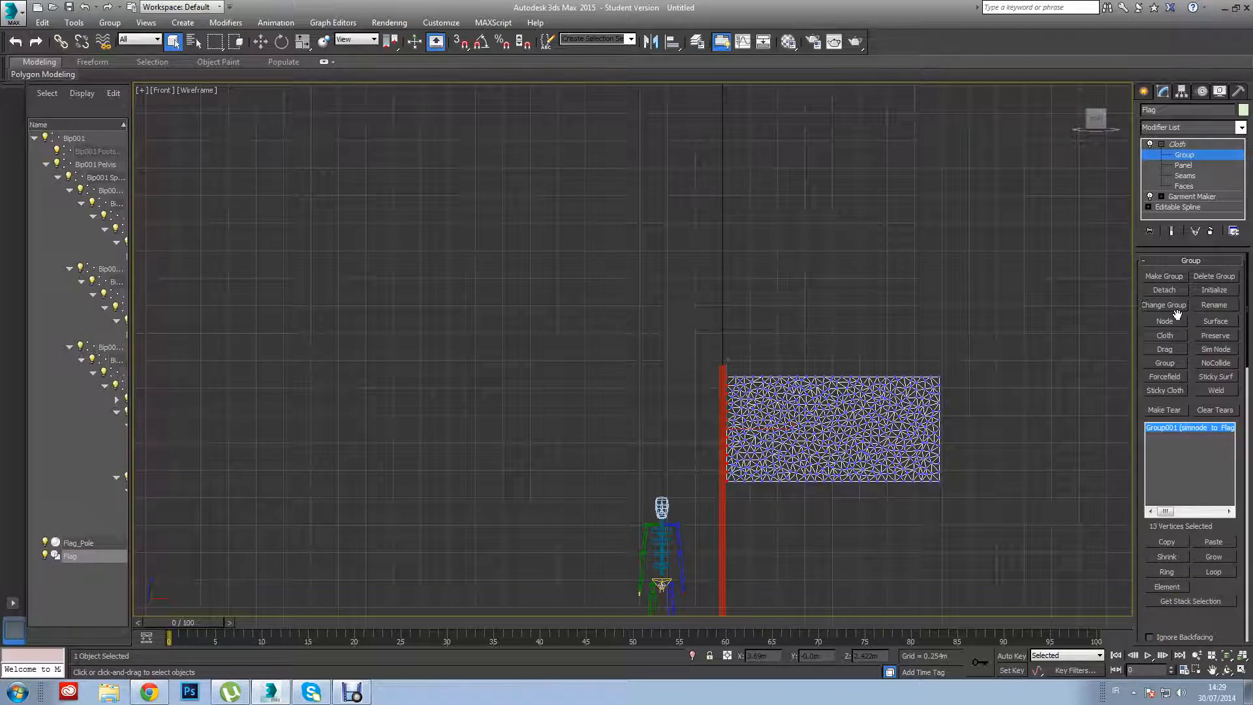
click(1047, 331)
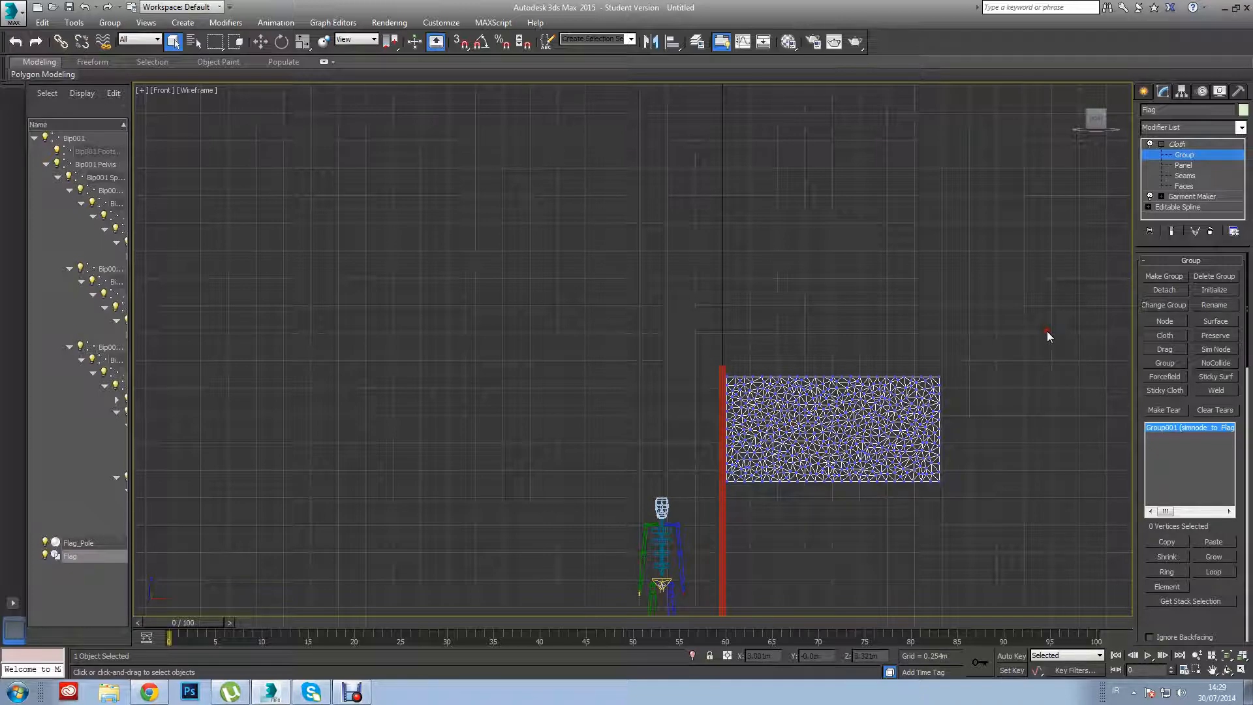
click(1161, 144)
drag(999, 344, 906, 436)
click(1006, 355)
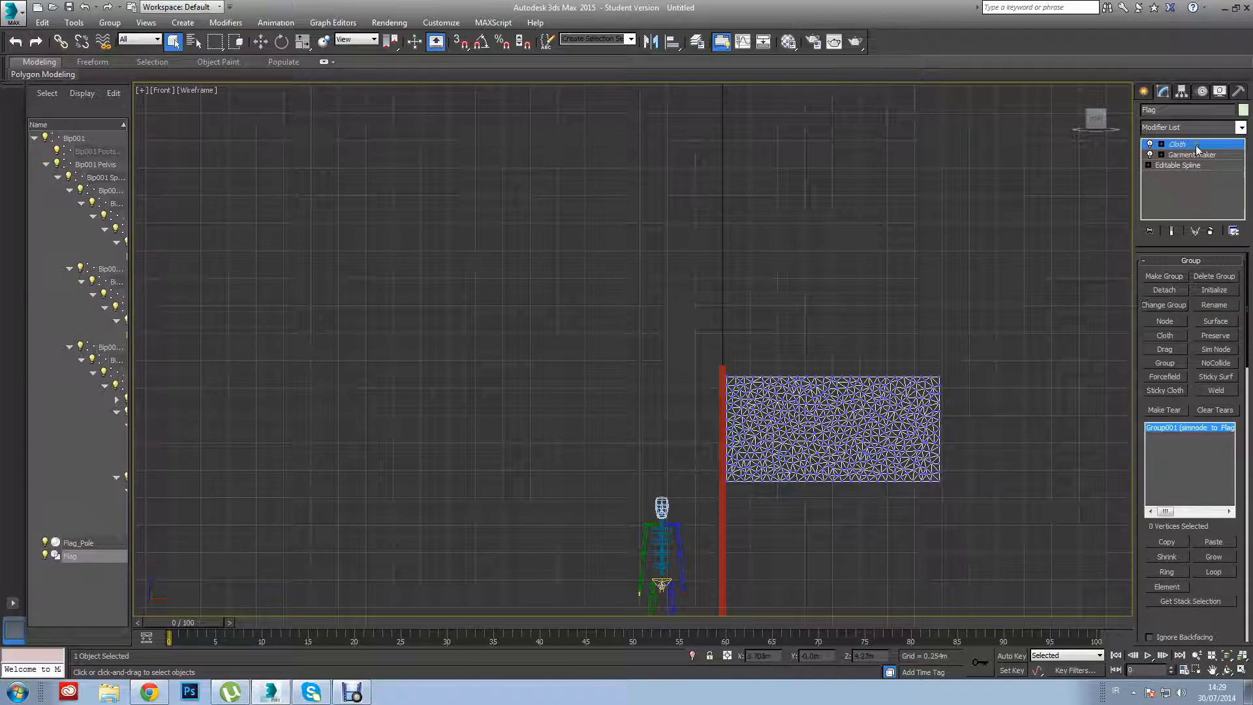
Add a Shell modifier to Flag above its Cloth modifier.
click(1241, 128)
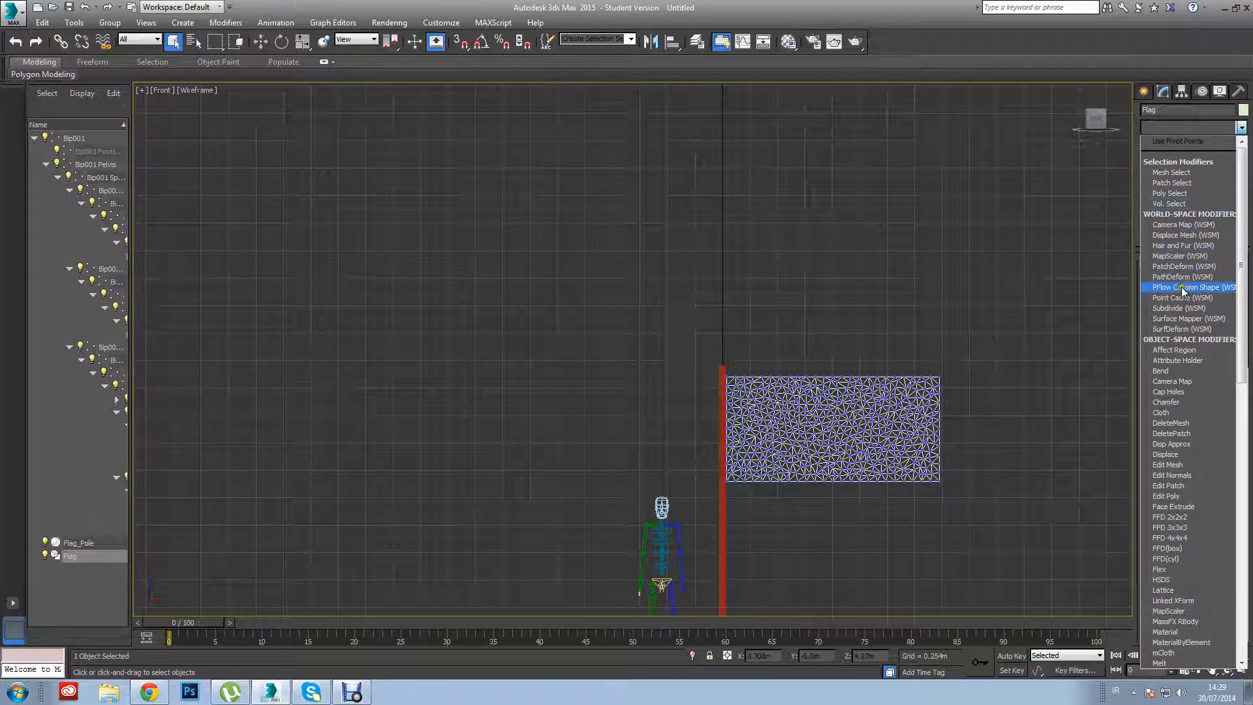
text(sh)
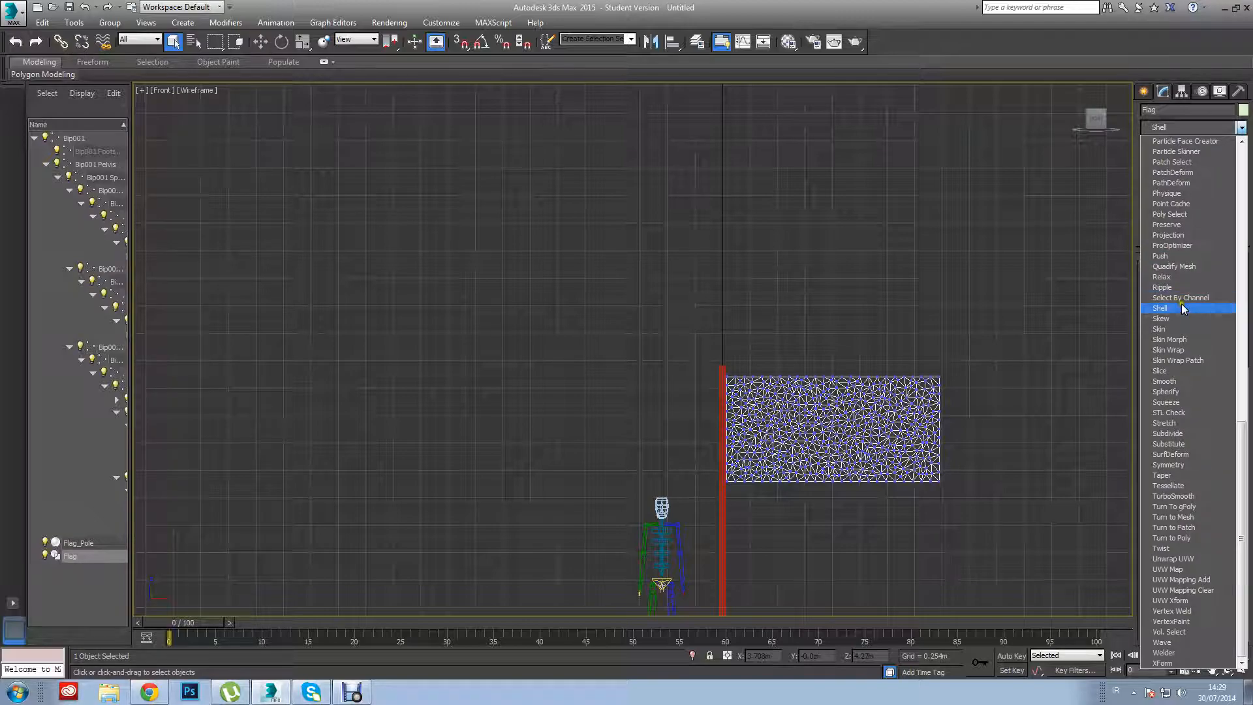
click(1181, 307)
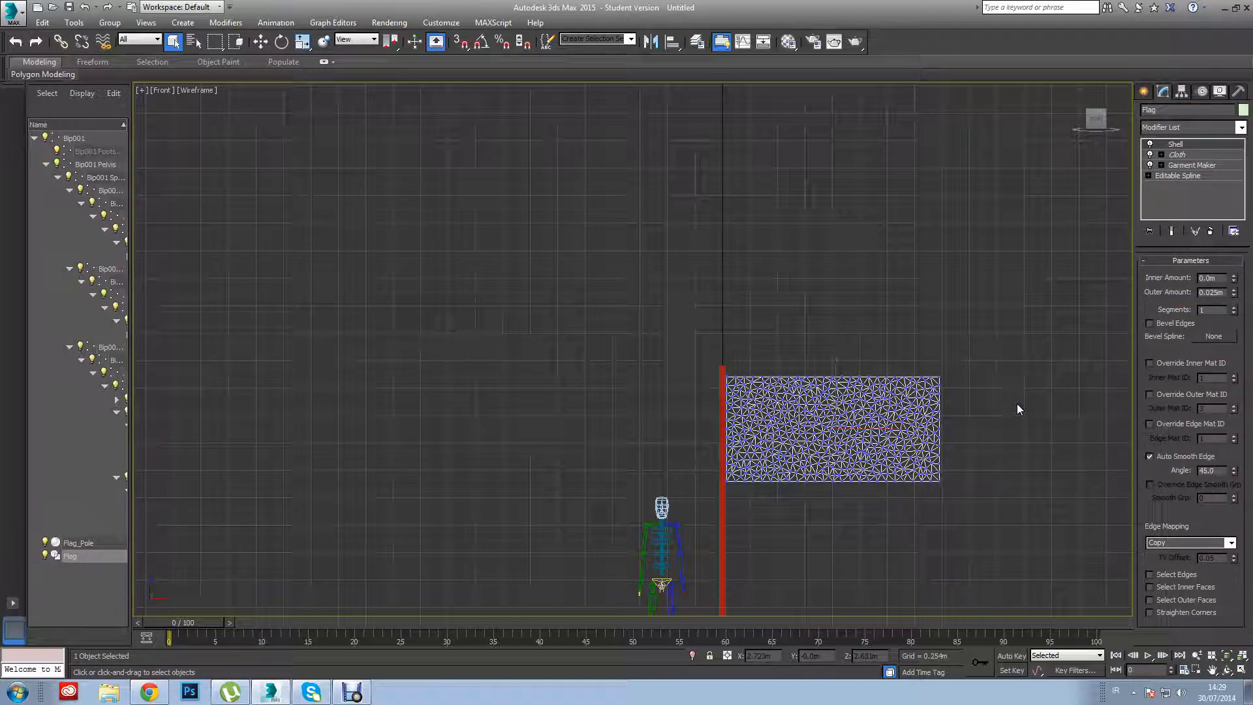
Display the flag in a shaded perspective view and set the Shell's outer amount to 0.003 m.
key(p)
alt+middle_drag(1012, 418, 920, 420)
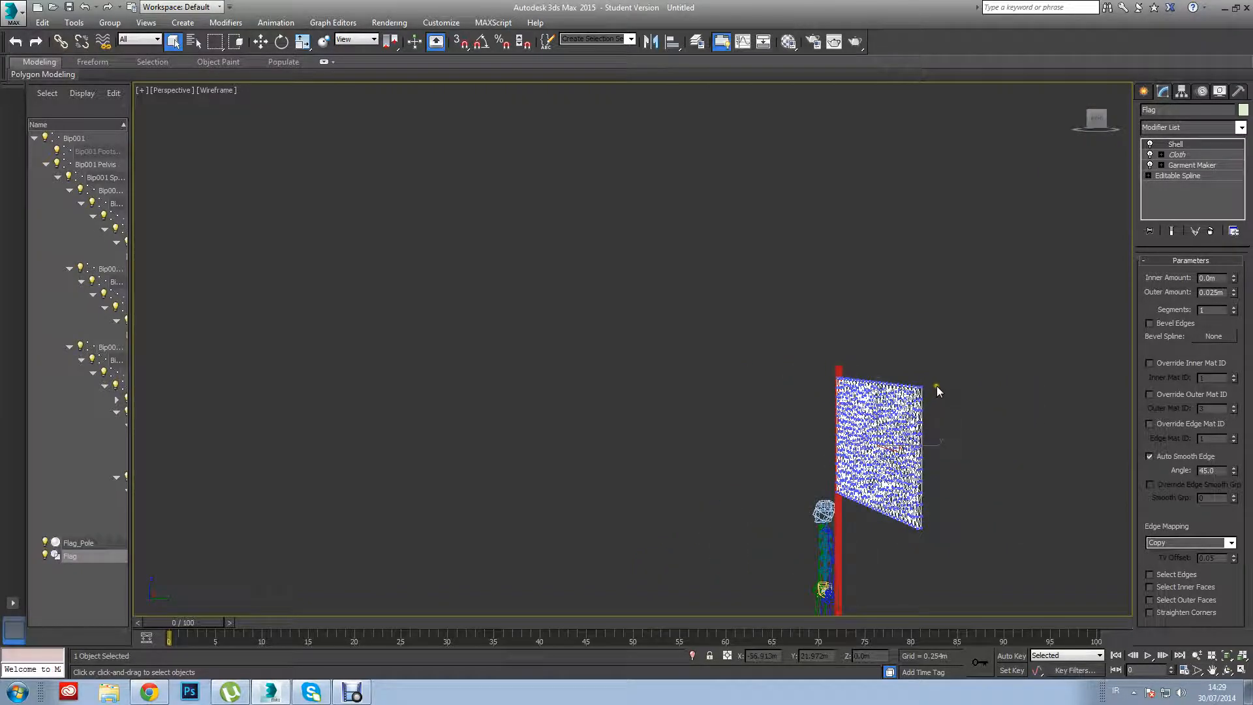
click(212, 90)
click(223, 123)
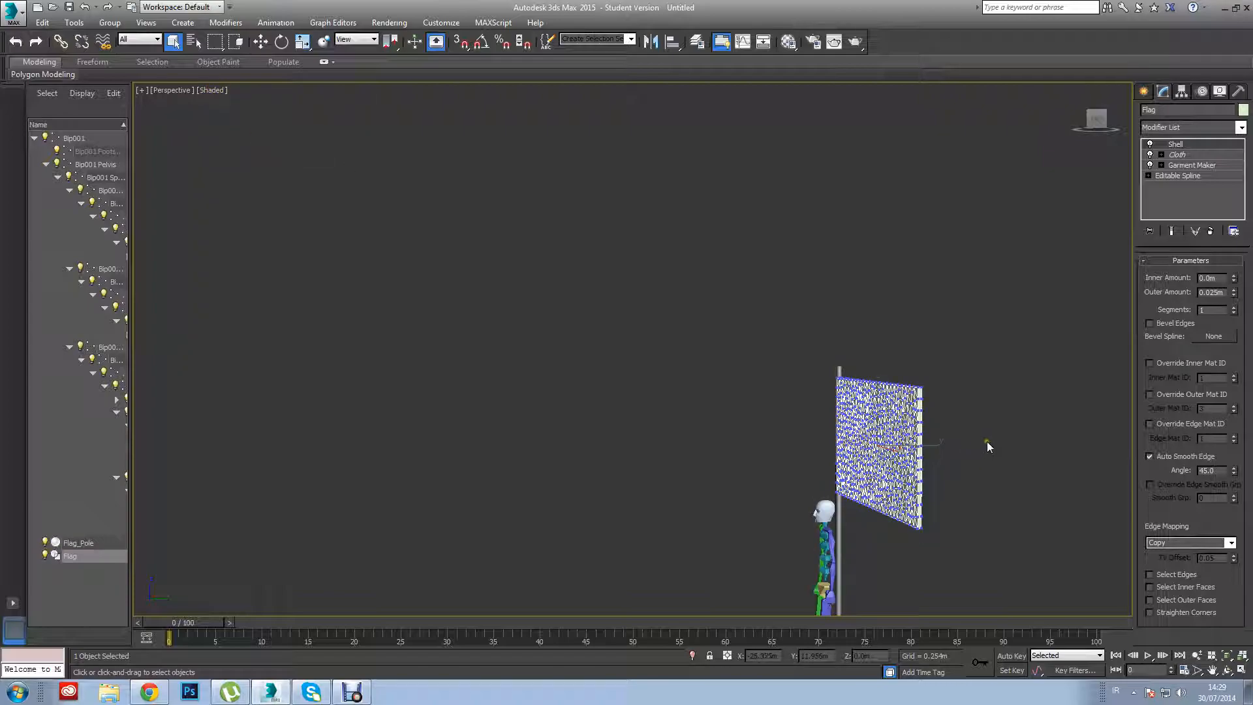
drag(1235, 297, 1223, 351)
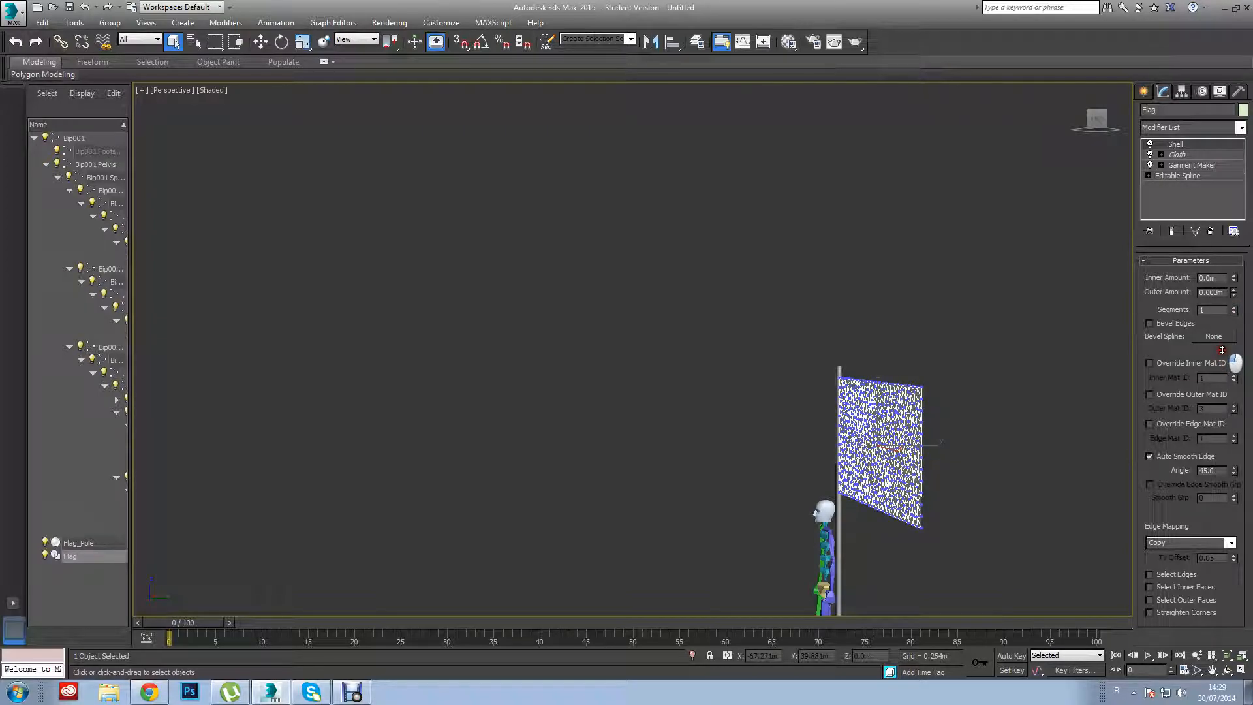
alt+middle_drag(957, 463, 1060, 473)
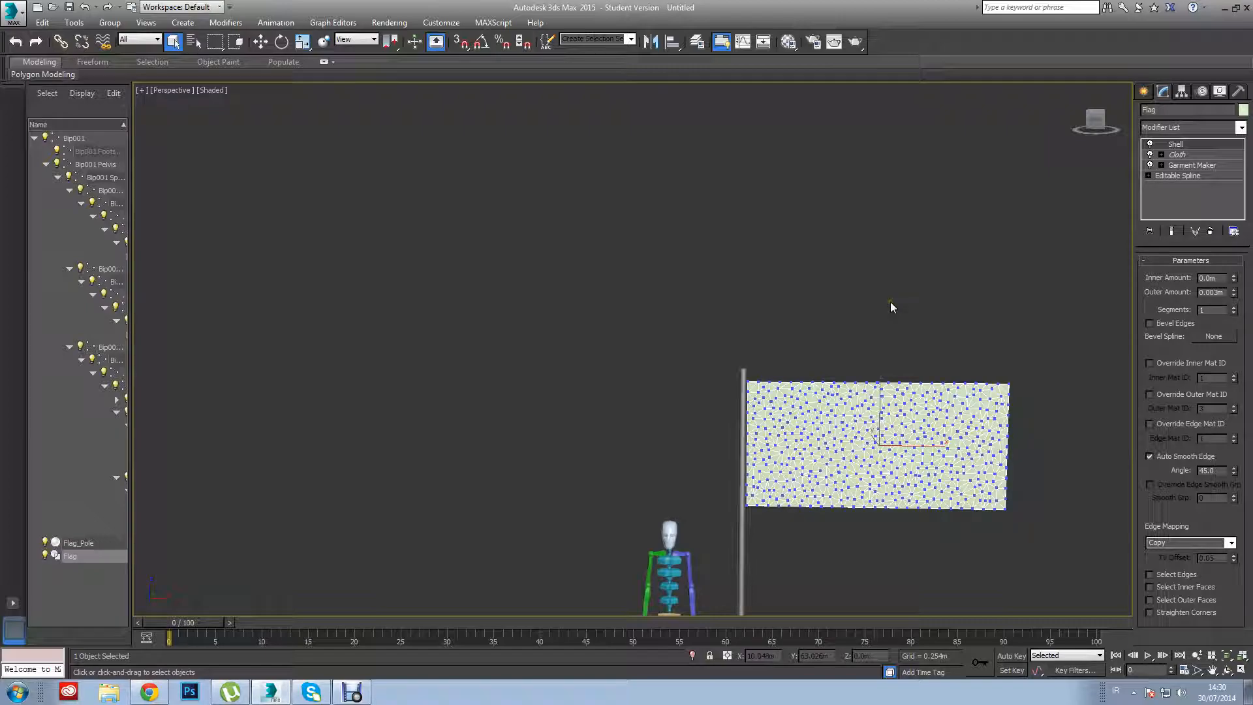
click(1177, 154)
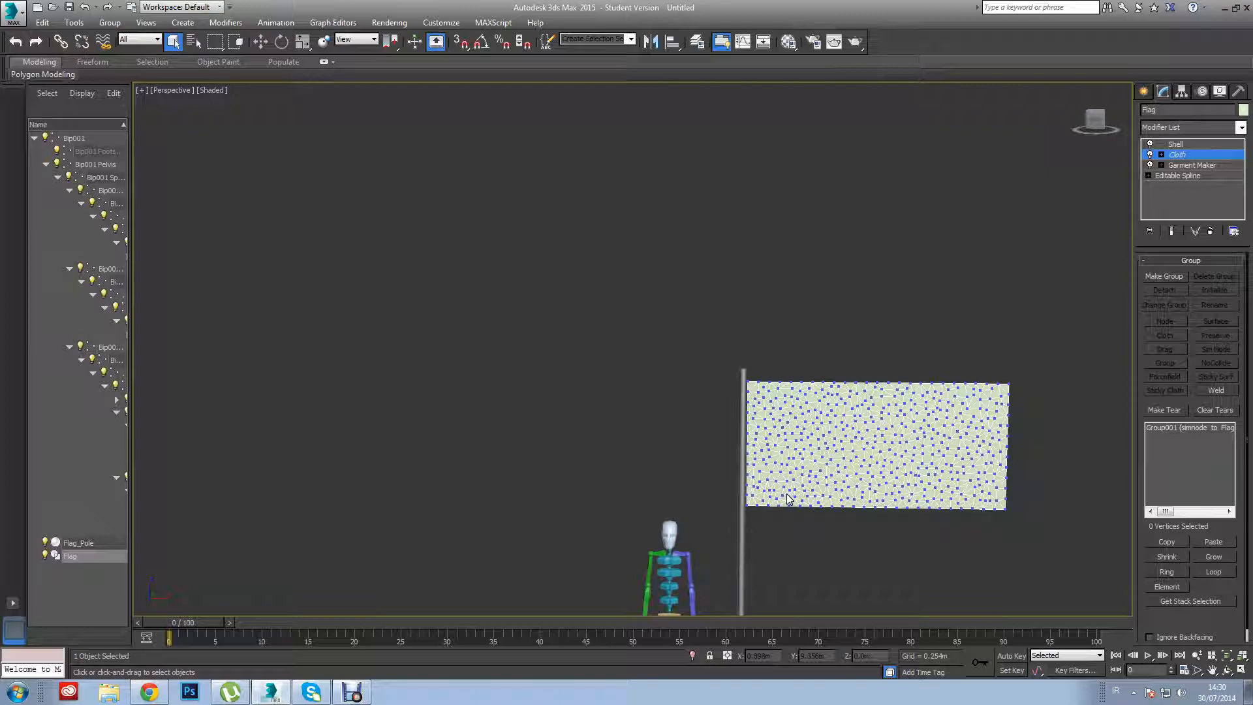
click(1161, 154)
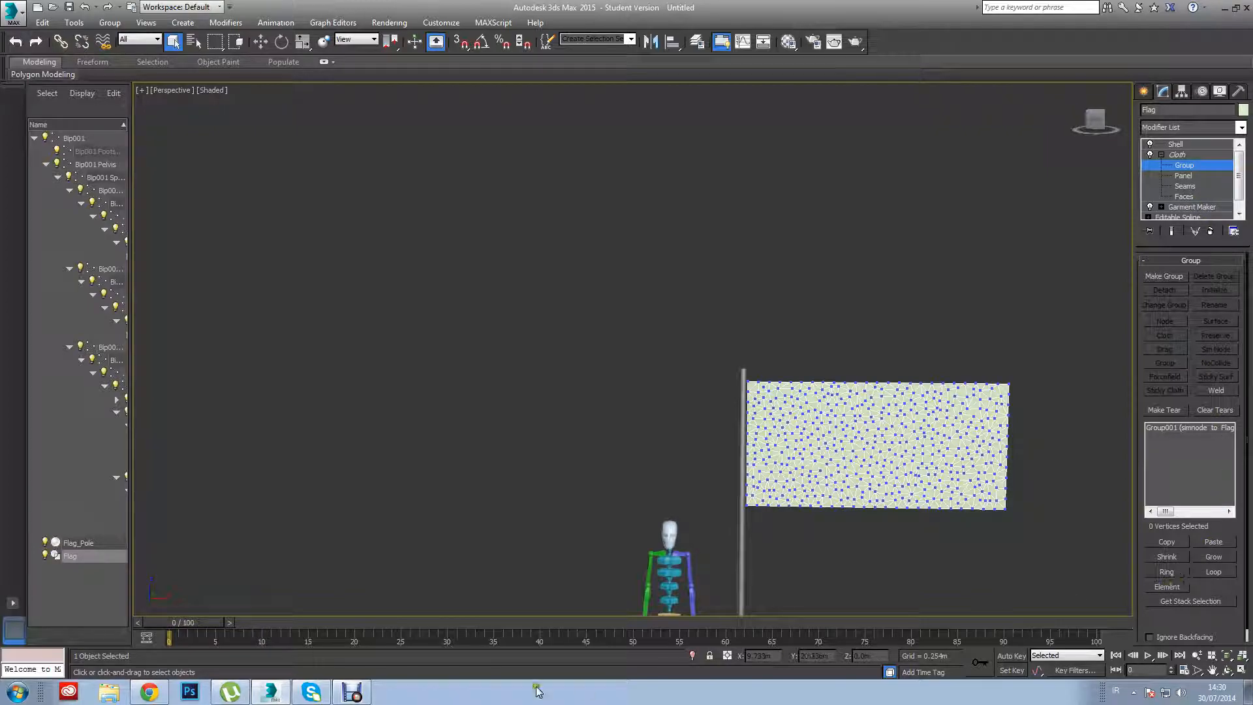
click(351, 694)
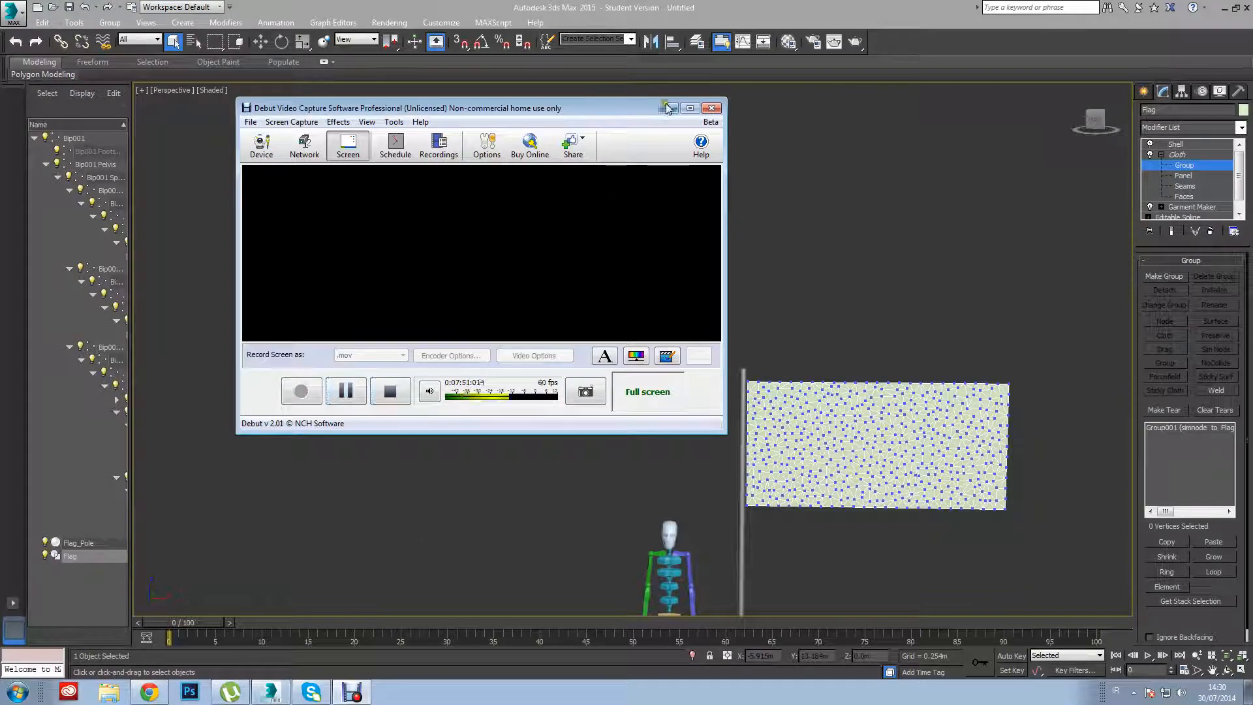
click(669, 108)
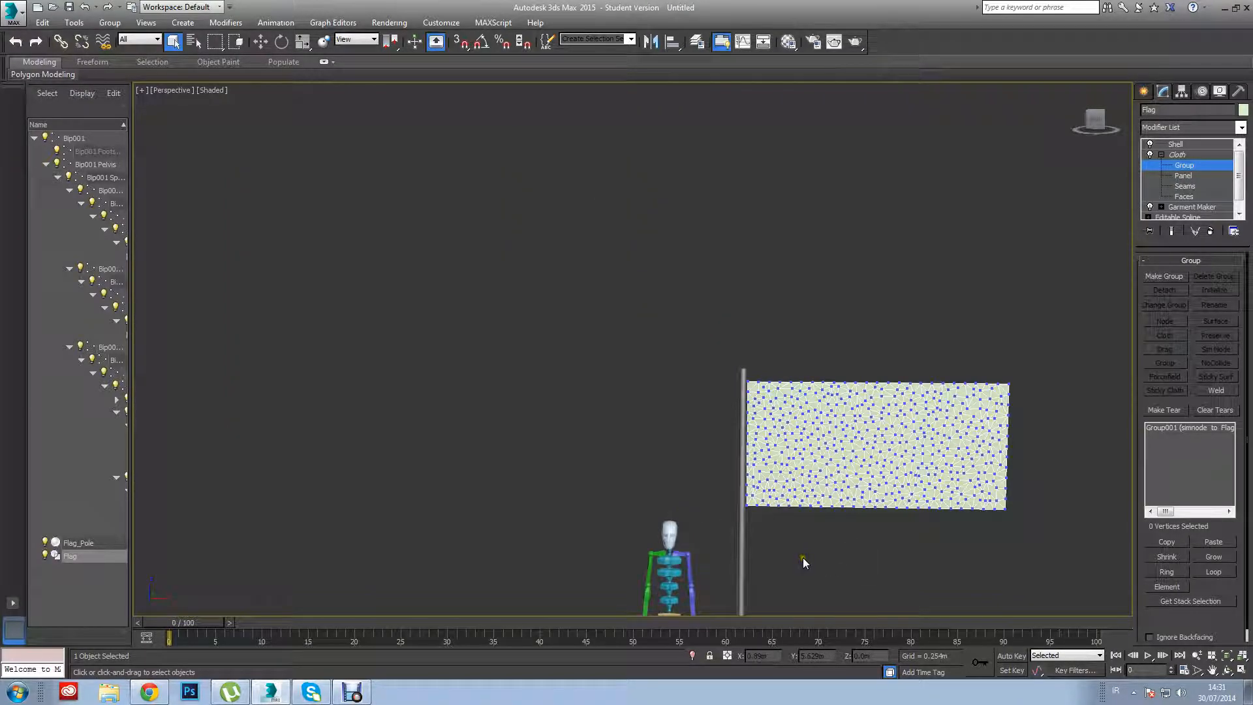
Assign the Irish flag material, Material #25, to Flag and minimize the Material Editor.
key(m)
drag(145, 86, 846, 482)
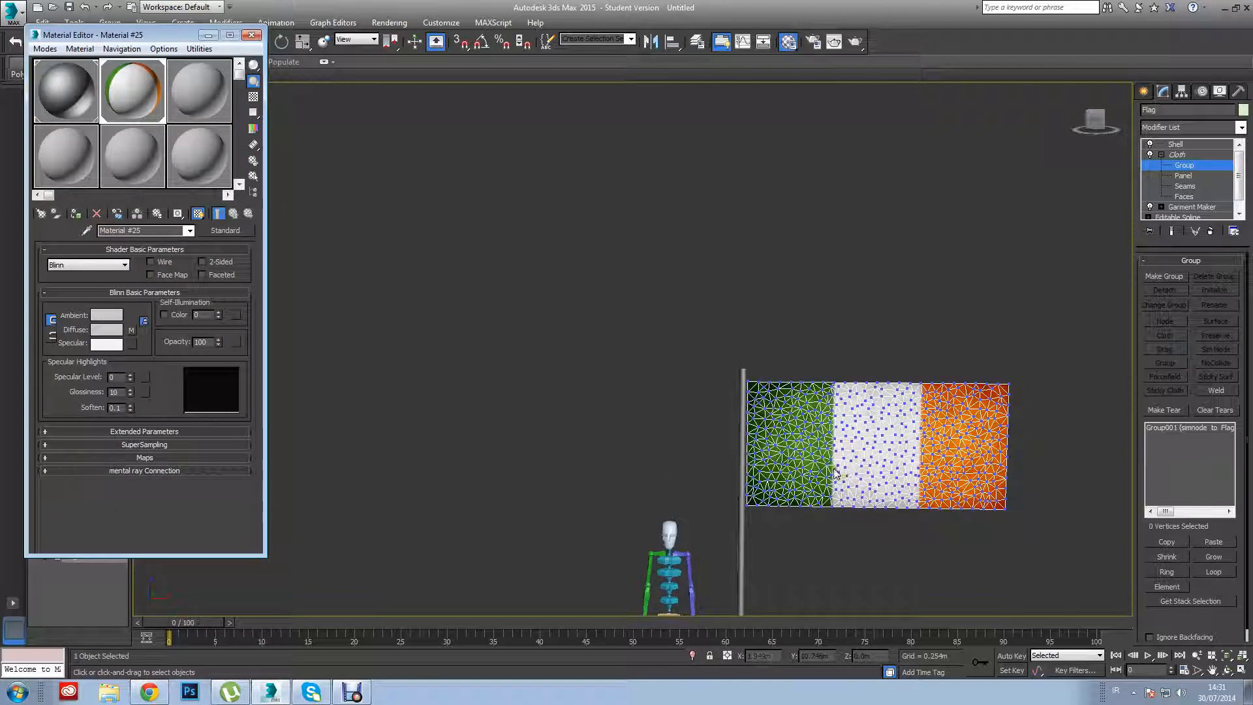
click(208, 35)
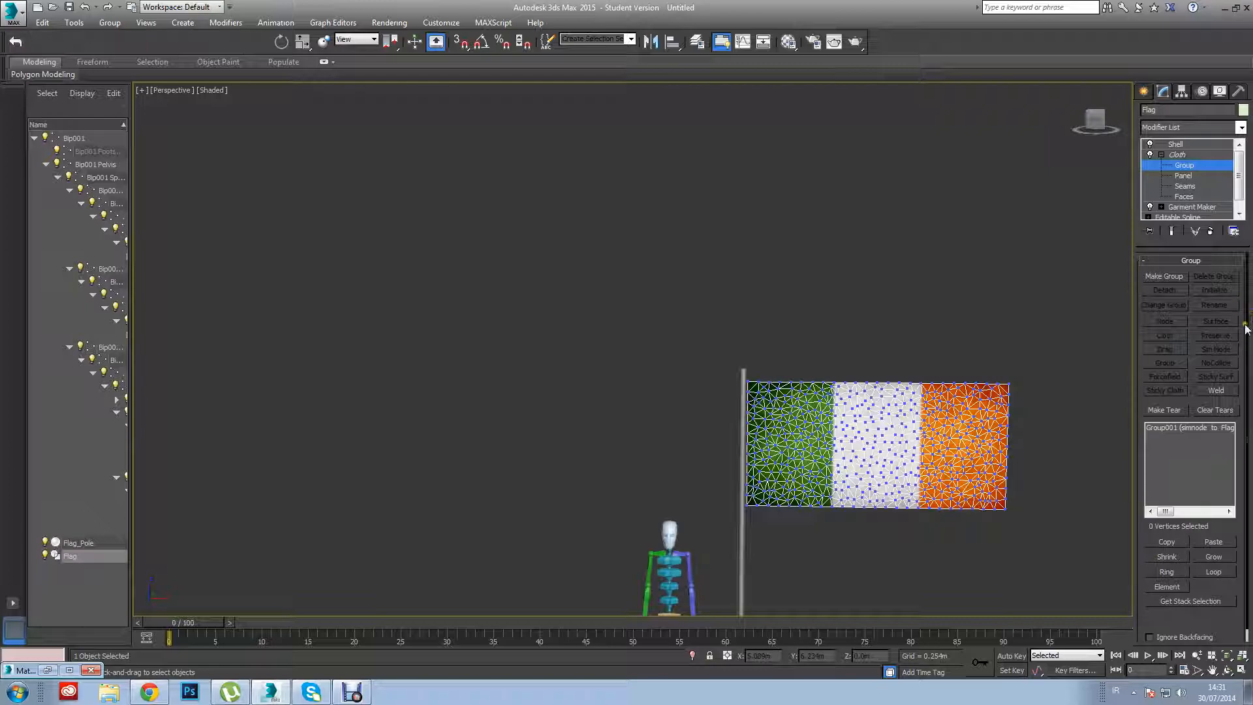
In Flag's Cloth simulation parameters, enable Self Collision and raise both its level and the Subsample value.
scroll(1248, 353, down, 1)
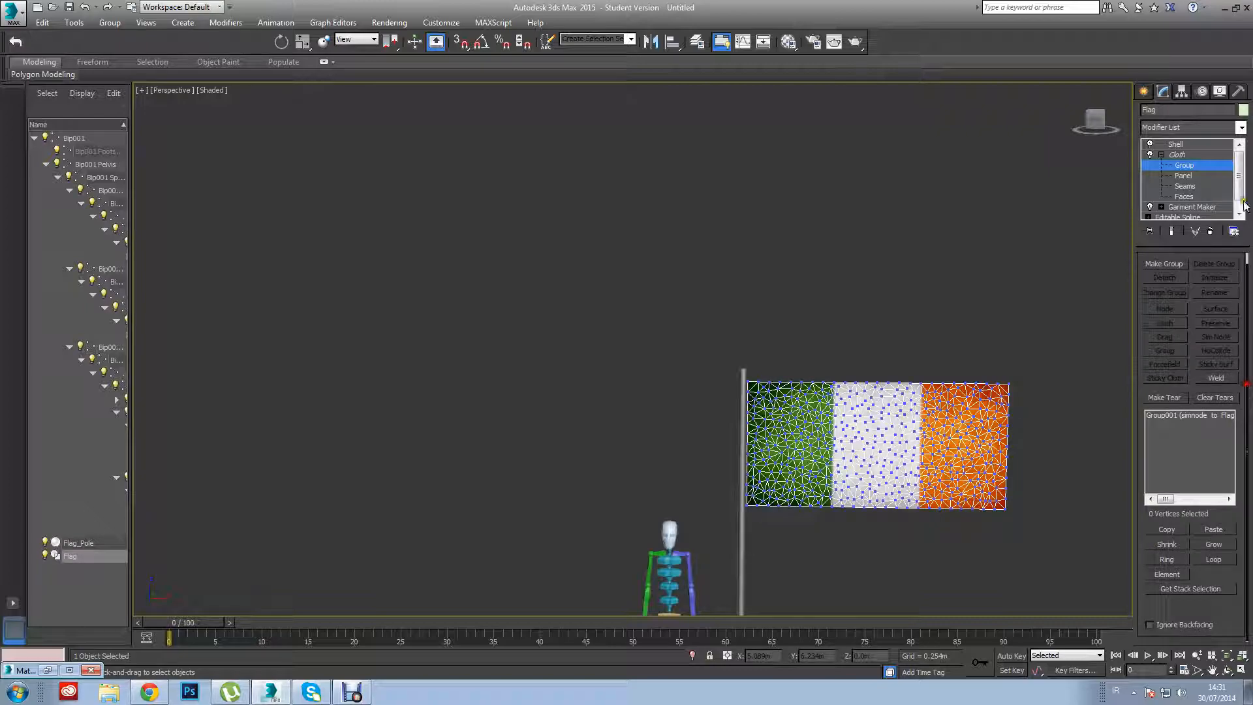
click(1181, 160)
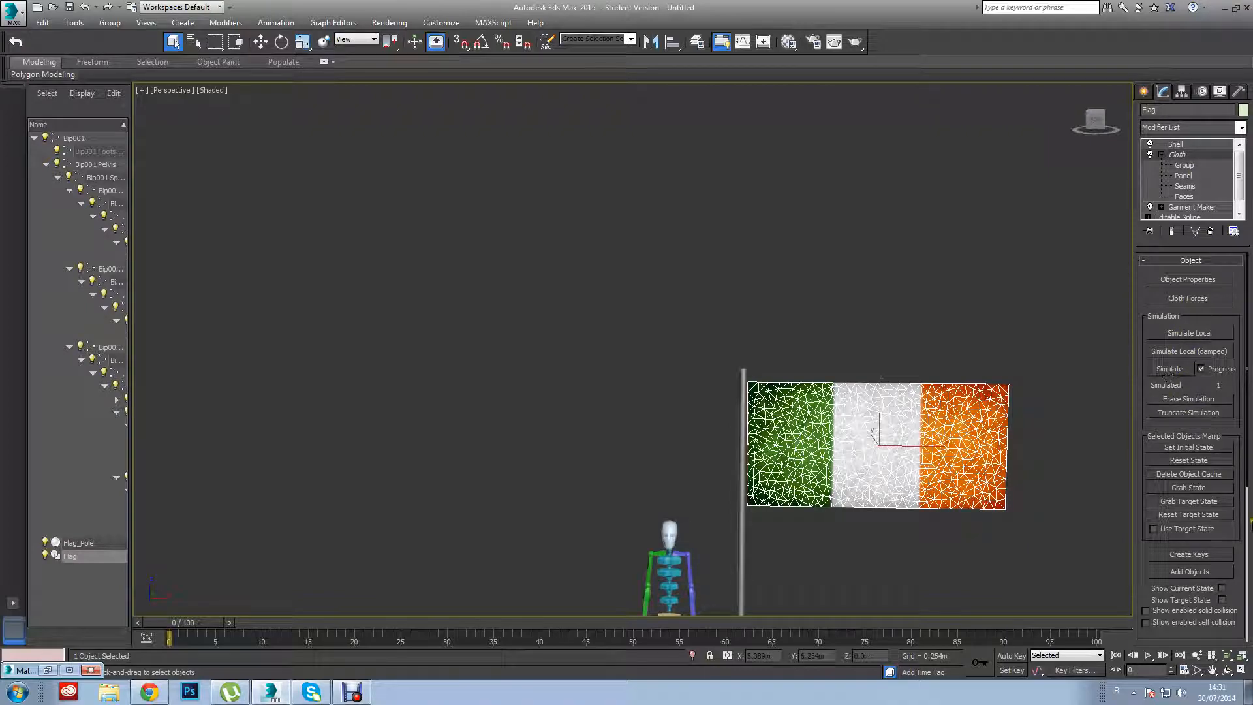
drag(1248, 480, 1244, 615)
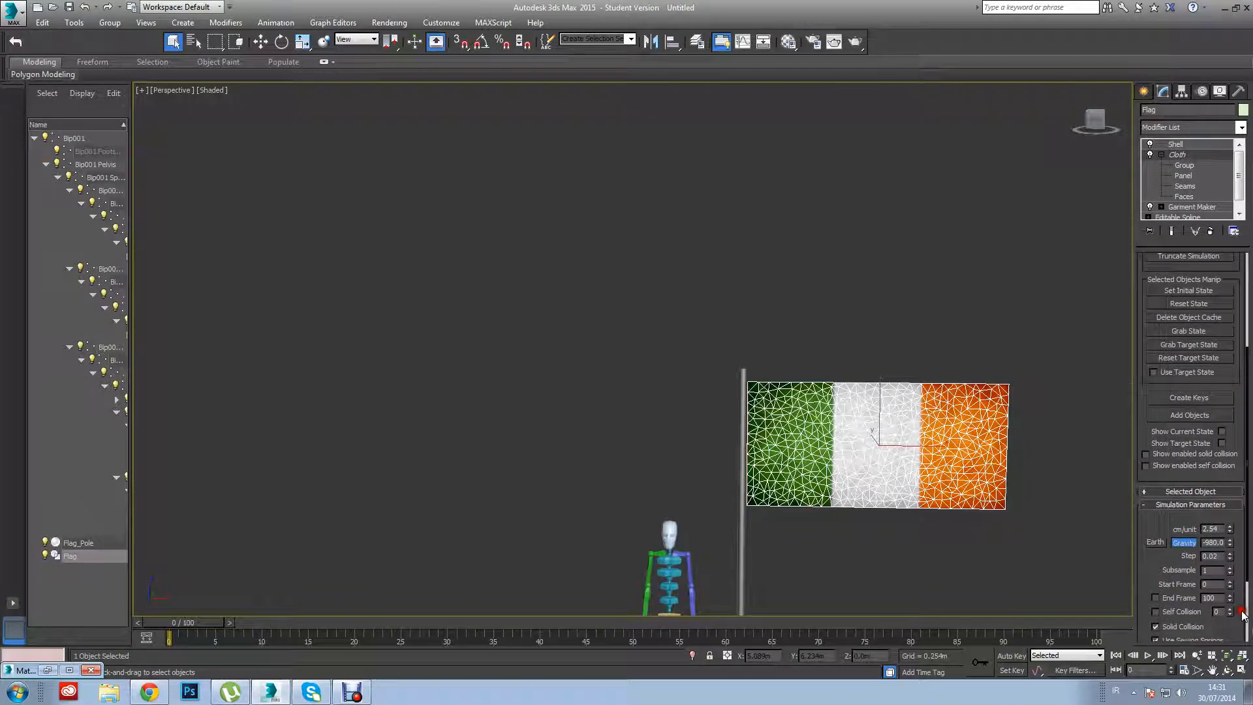
double_click(1214, 529)
click(1156, 612)
click(1229, 609)
click(1230, 567)
click(1213, 529)
click(1085, 475)
click(997, 444)
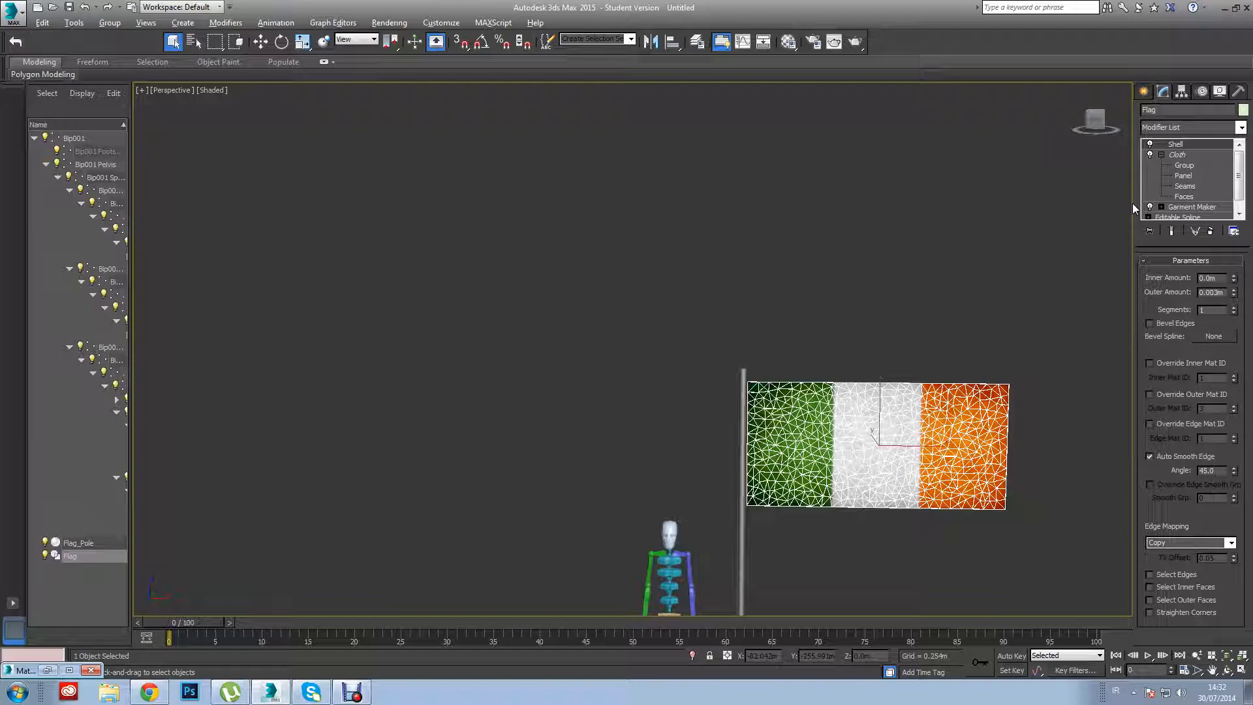
Switch to the four-viewport layout and set the orthographic view's display to Shaded.
key(alt+w)
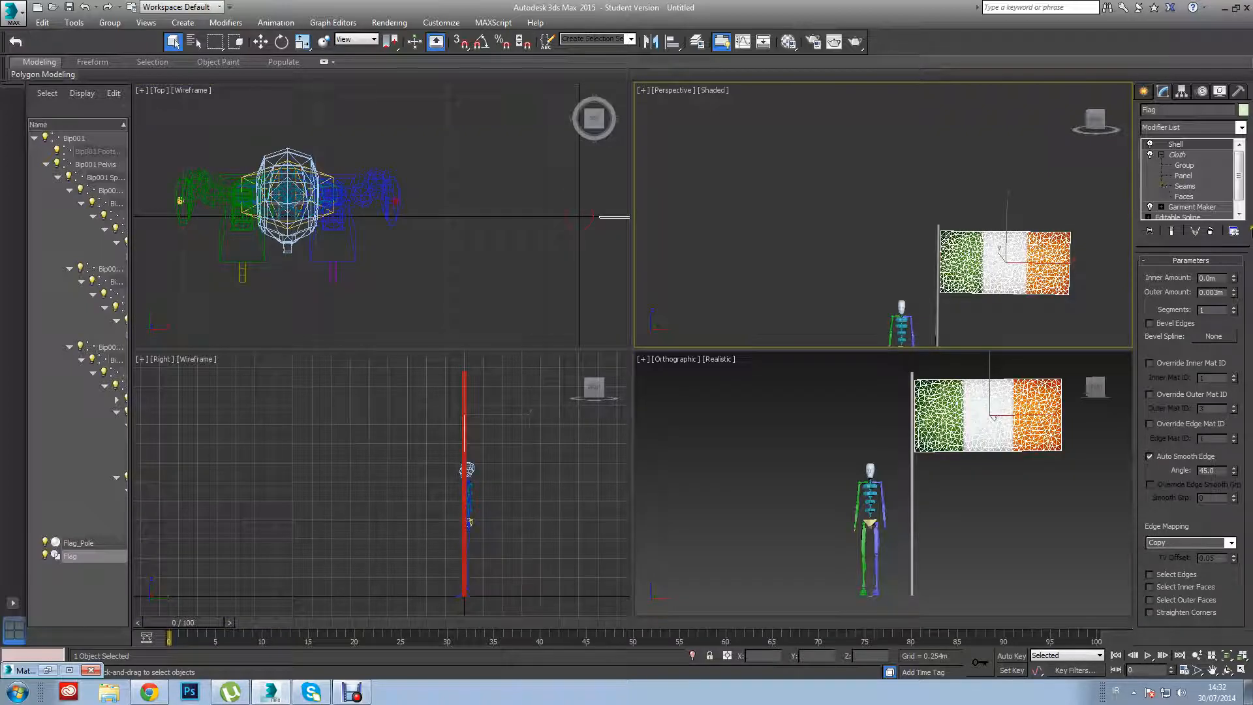
click(720, 361)
click(730, 361)
click(737, 385)
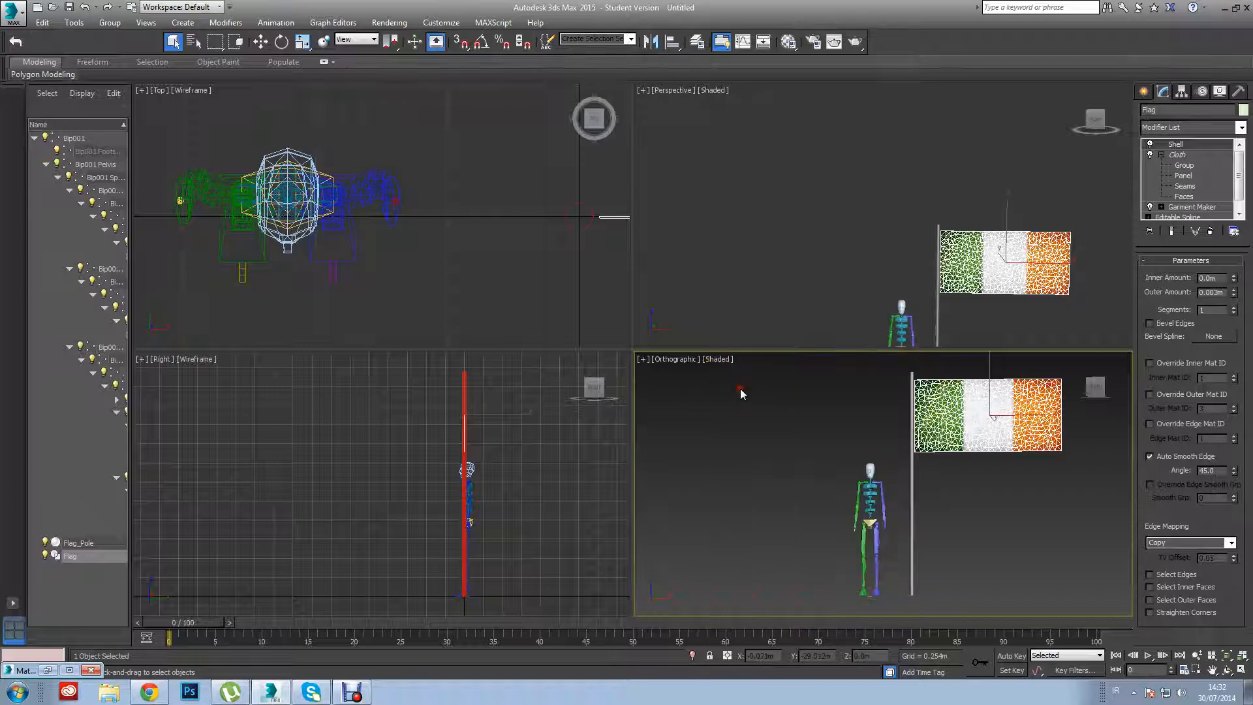
Frame the skeleton, pole and flag together in all four viewports and clear the selection.
click(1245, 656)
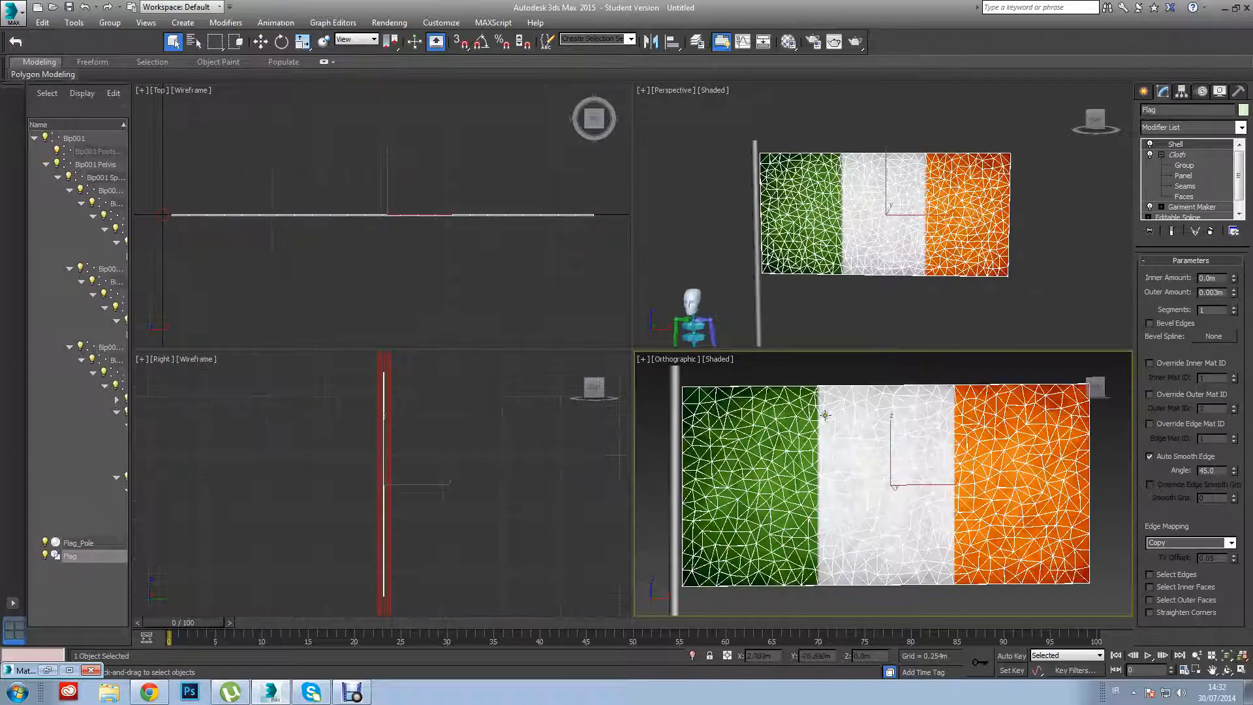
click(839, 374)
scroll(840, 373, down, 3)
scroll(840, 377, down, 2)
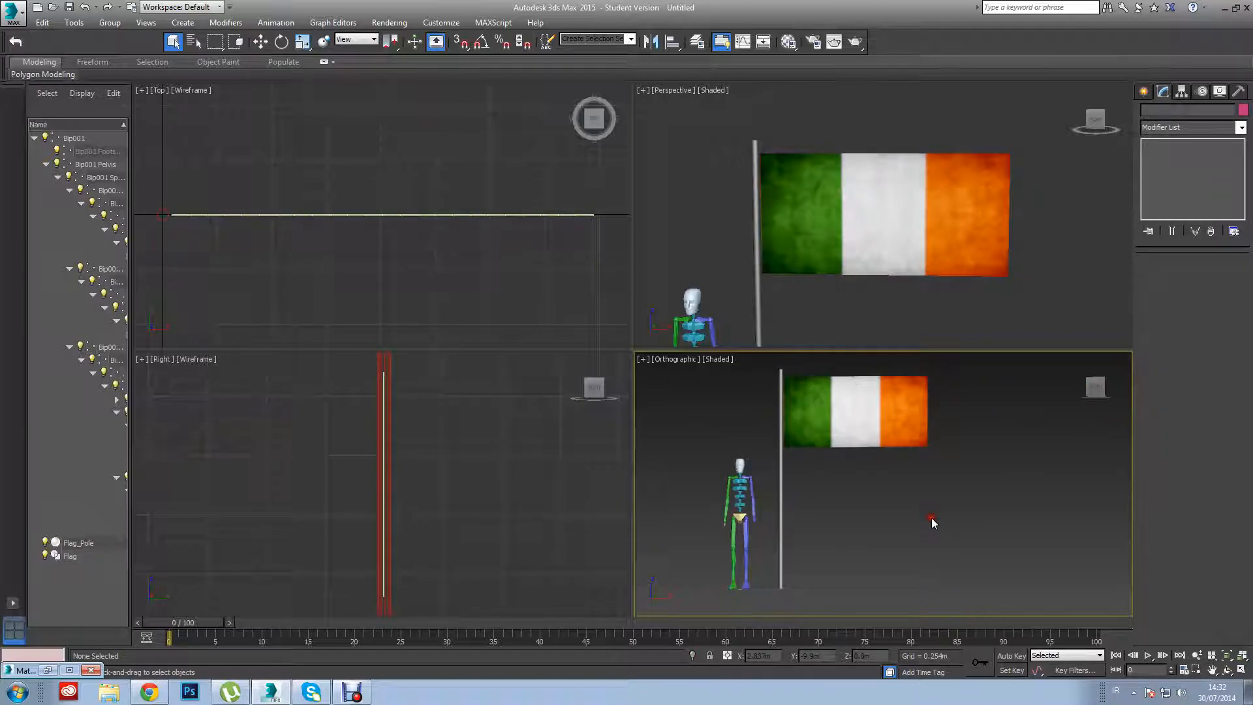
drag(1029, 611, 690, 367)
click(1242, 656)
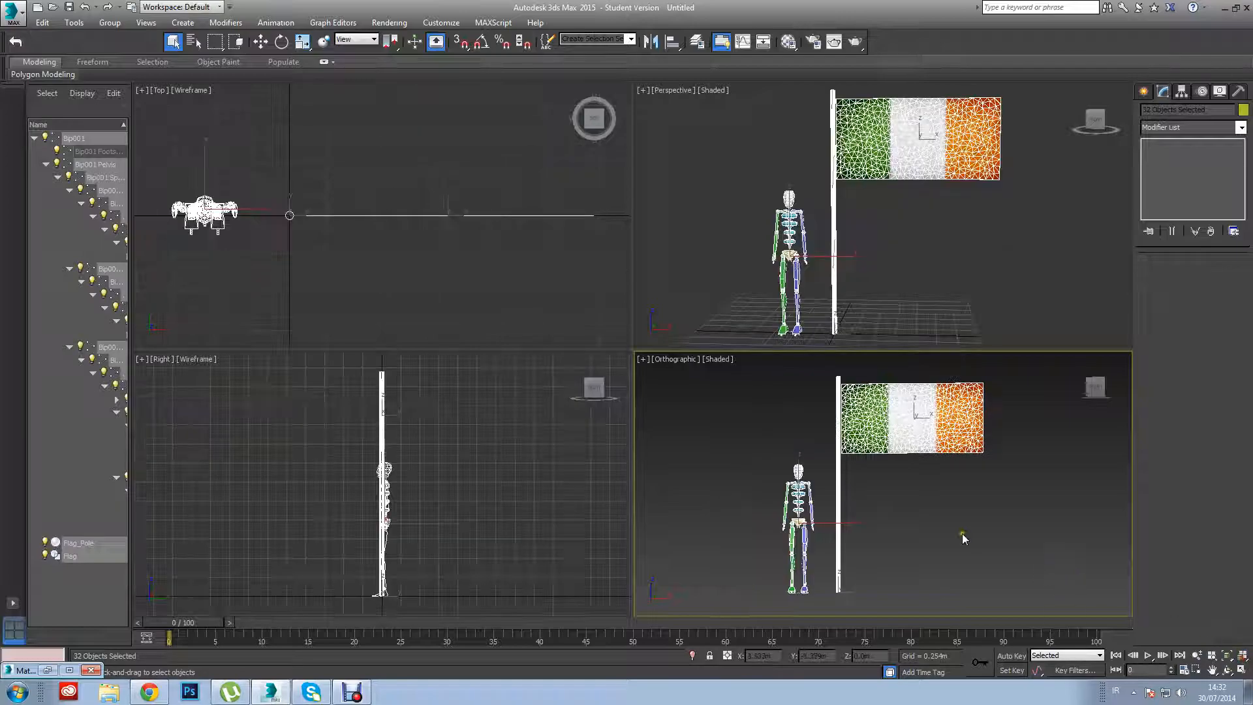
click(978, 525)
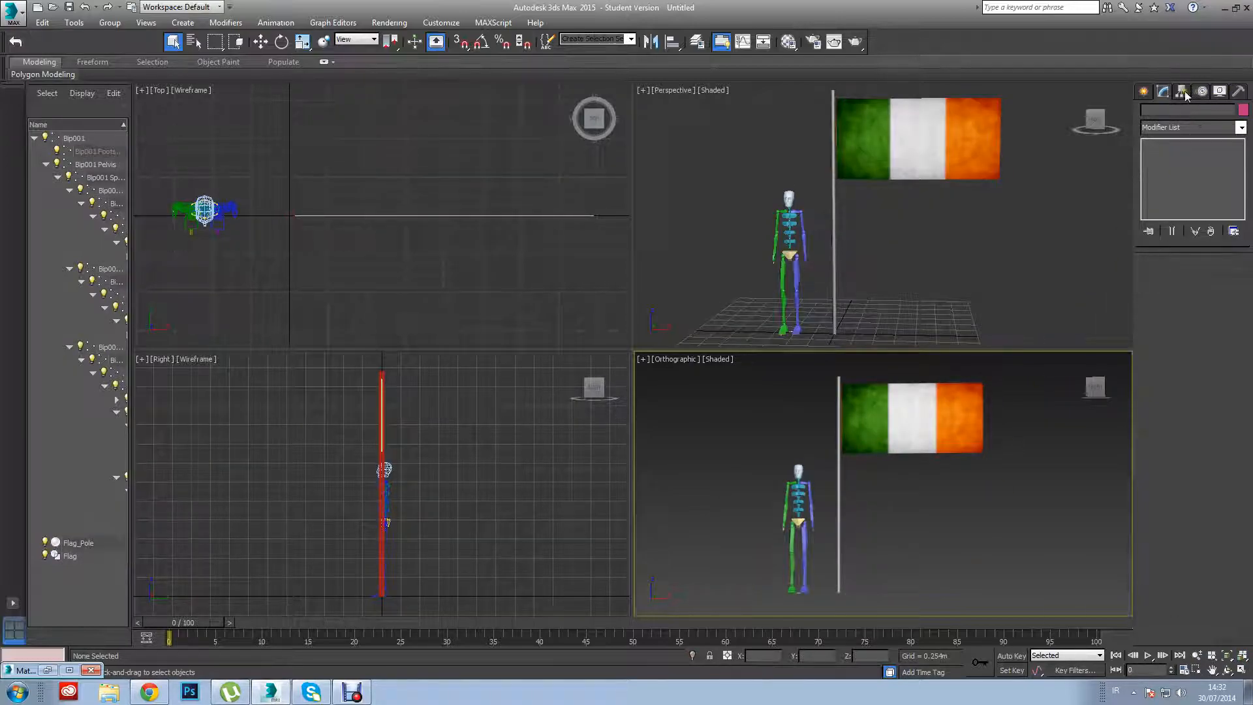
Create a Wind force about 0.55 m in icon size in the Right viewport, replacing a first attempt in the Top viewport.
click(1144, 91)
click(1164, 112)
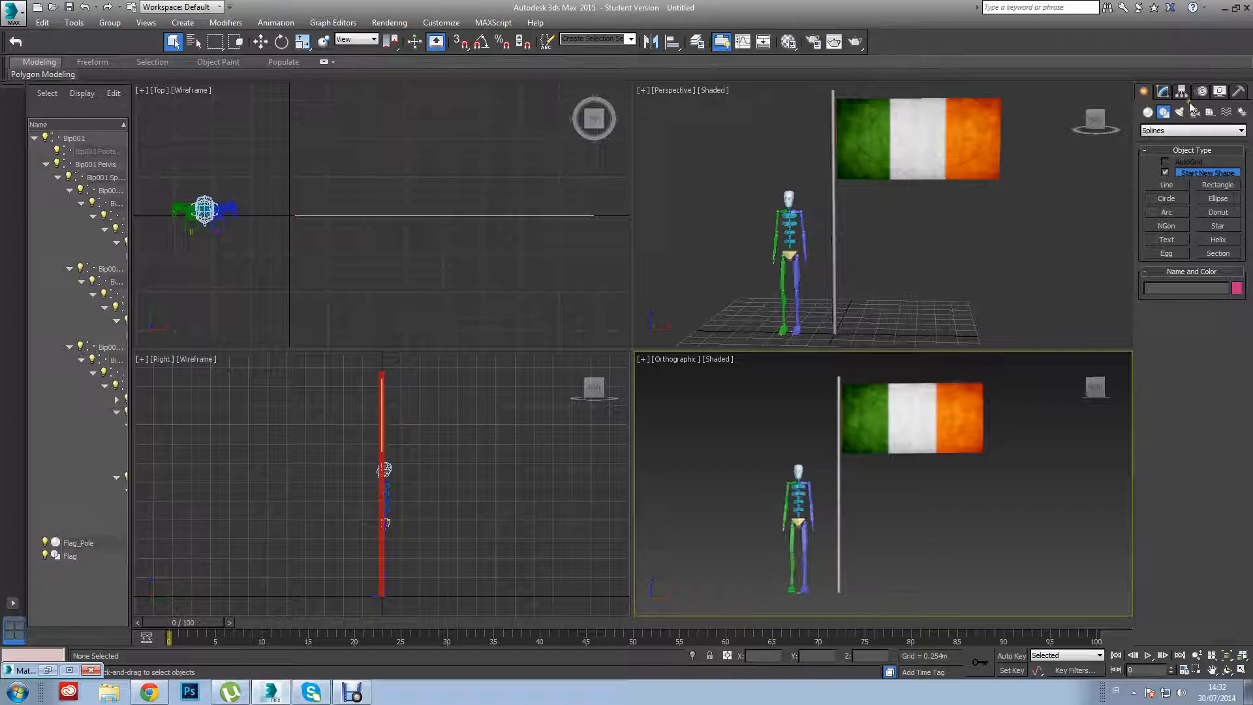
click(1228, 114)
click(1219, 216)
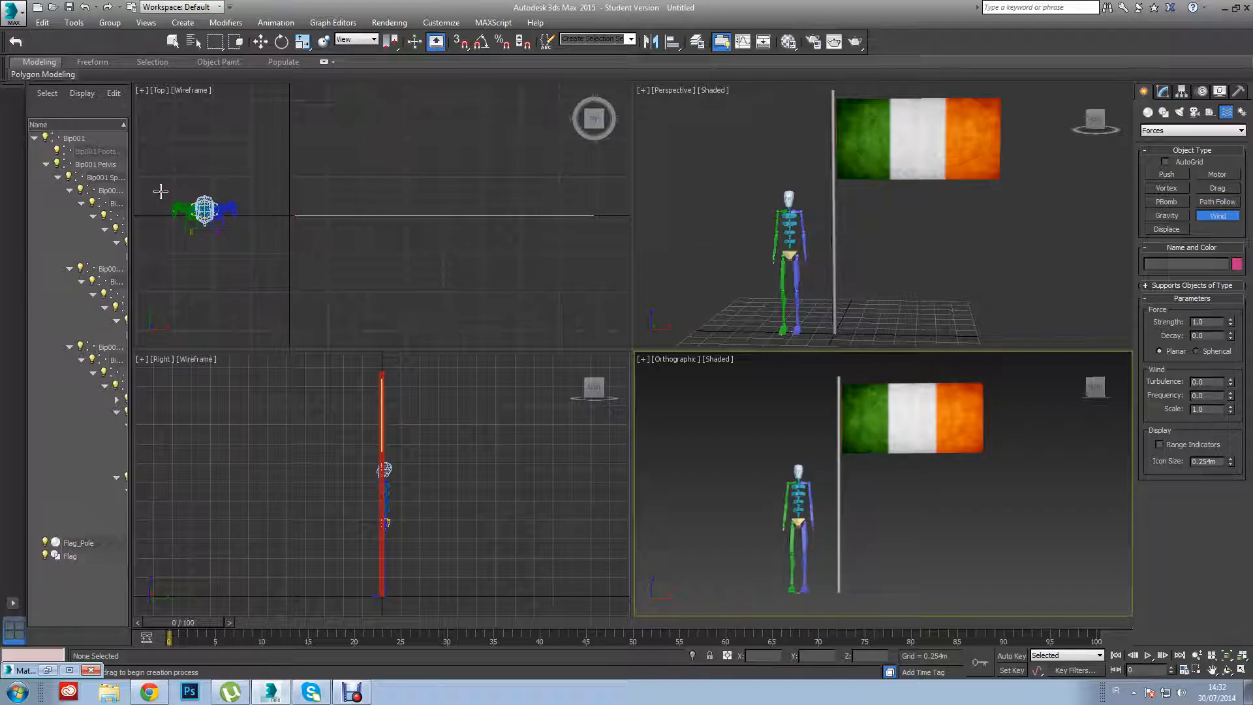
drag(161, 191, 153, 314)
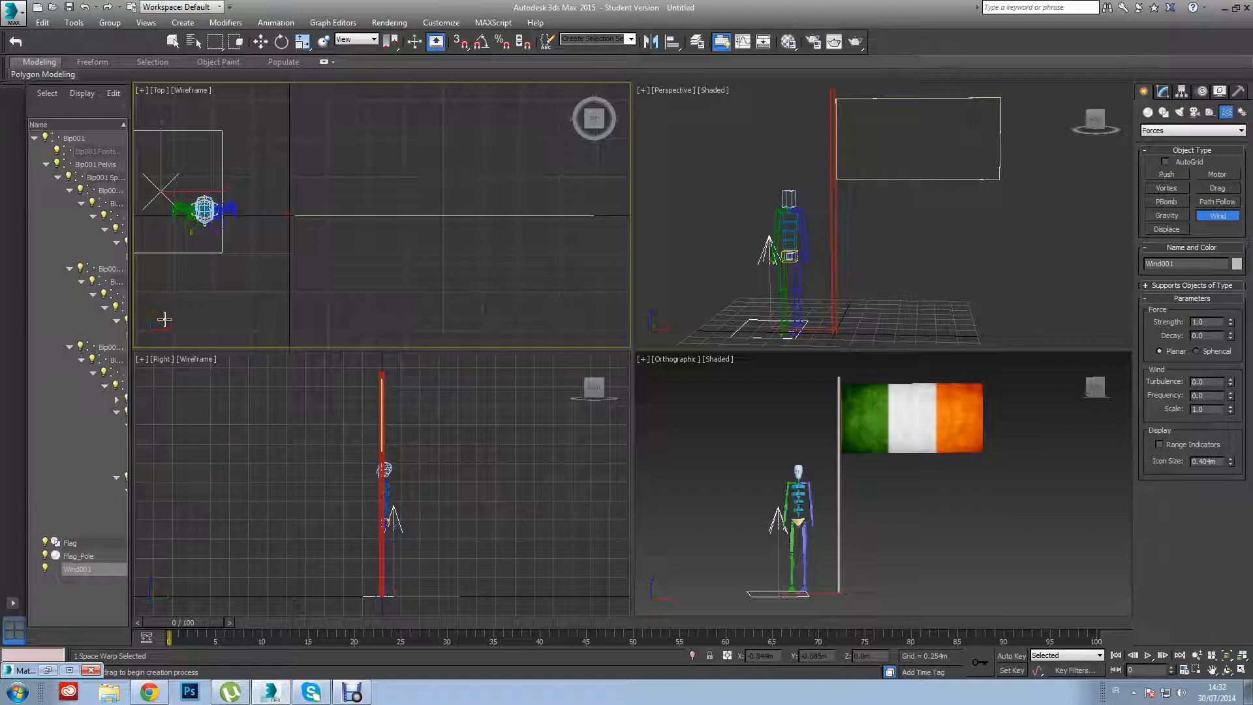
key(Delete)
drag(349, 380, 417, 425)
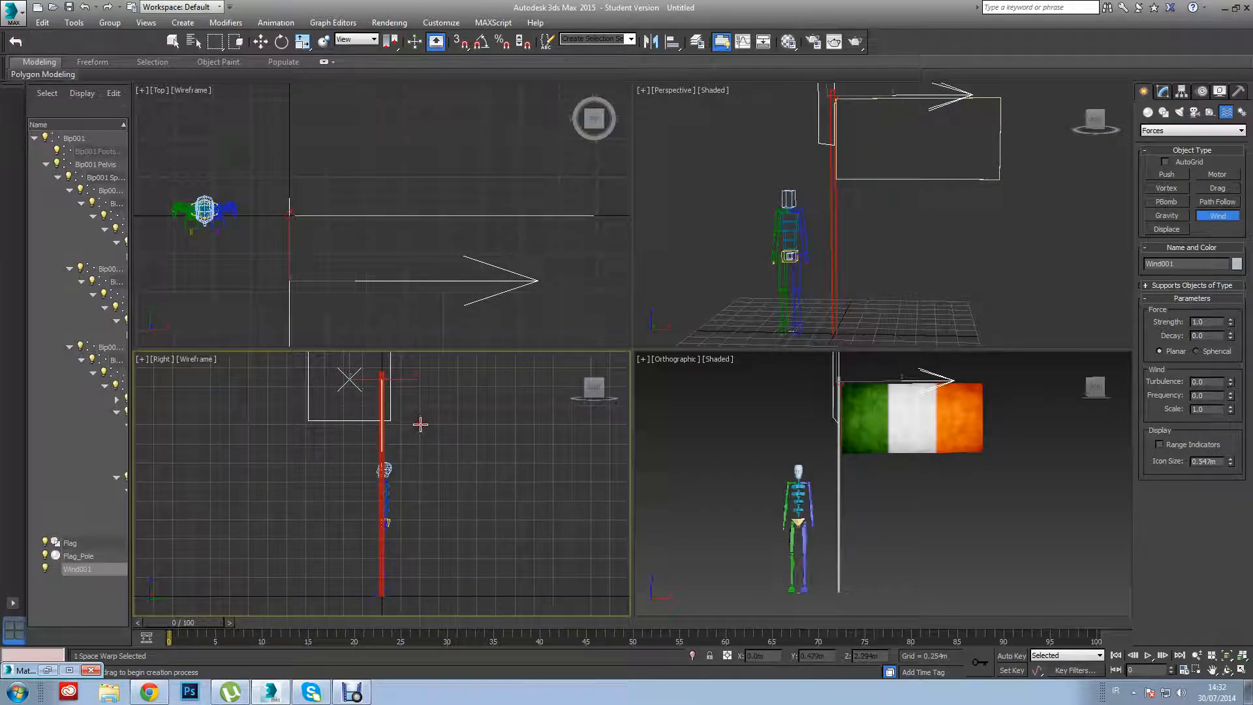
Centre the Wind force on the flag and pole, and offset it along X to about -1.17 m, at a height of about 2.26 m.
key(w)
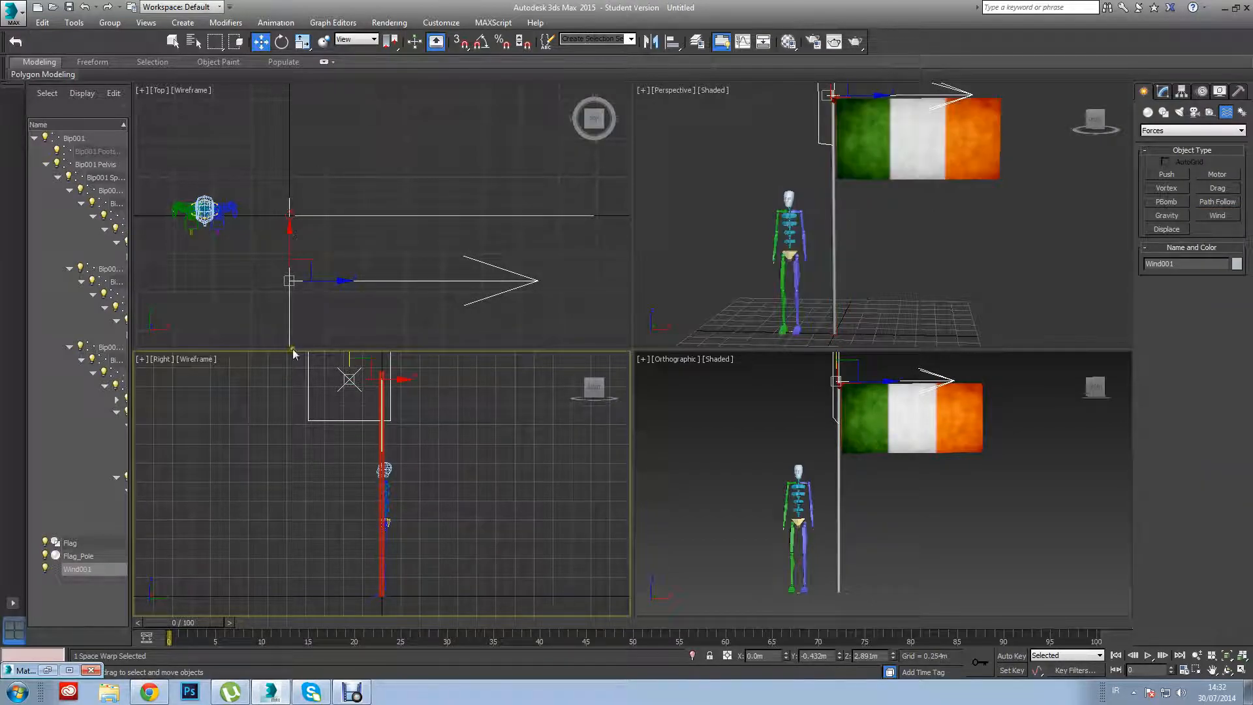
drag(350, 357, 341, 397)
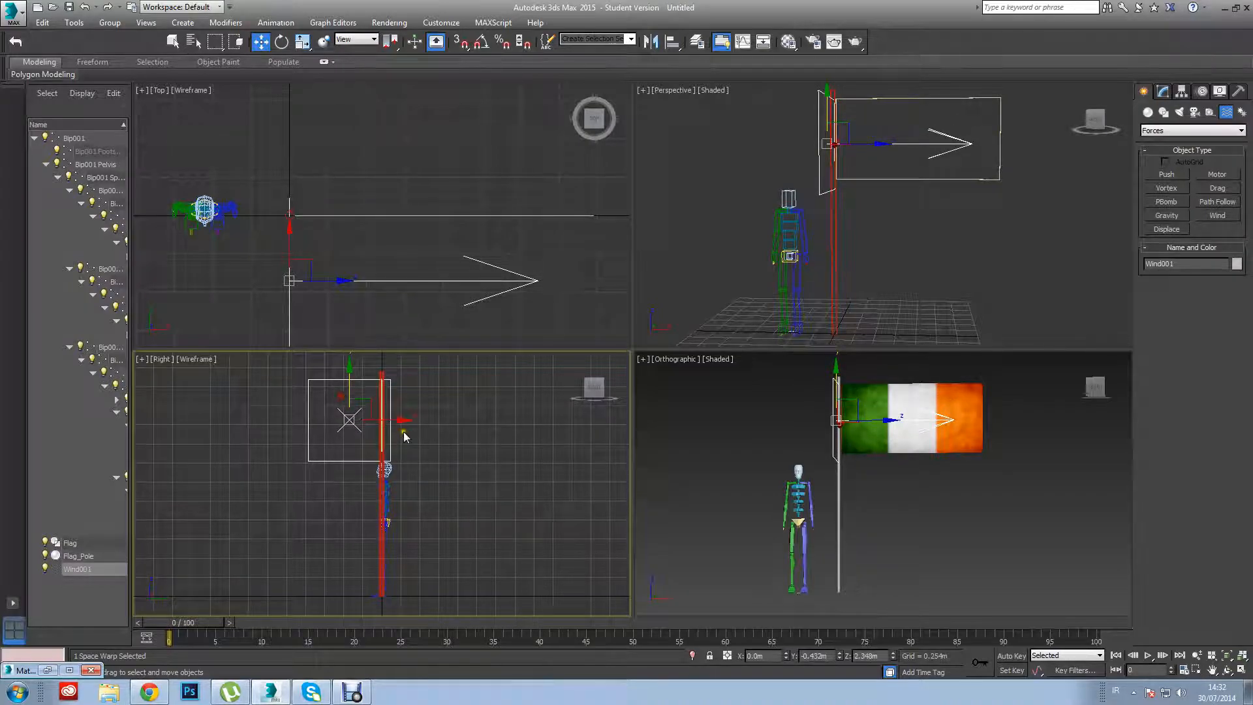
drag(393, 419, 424, 408)
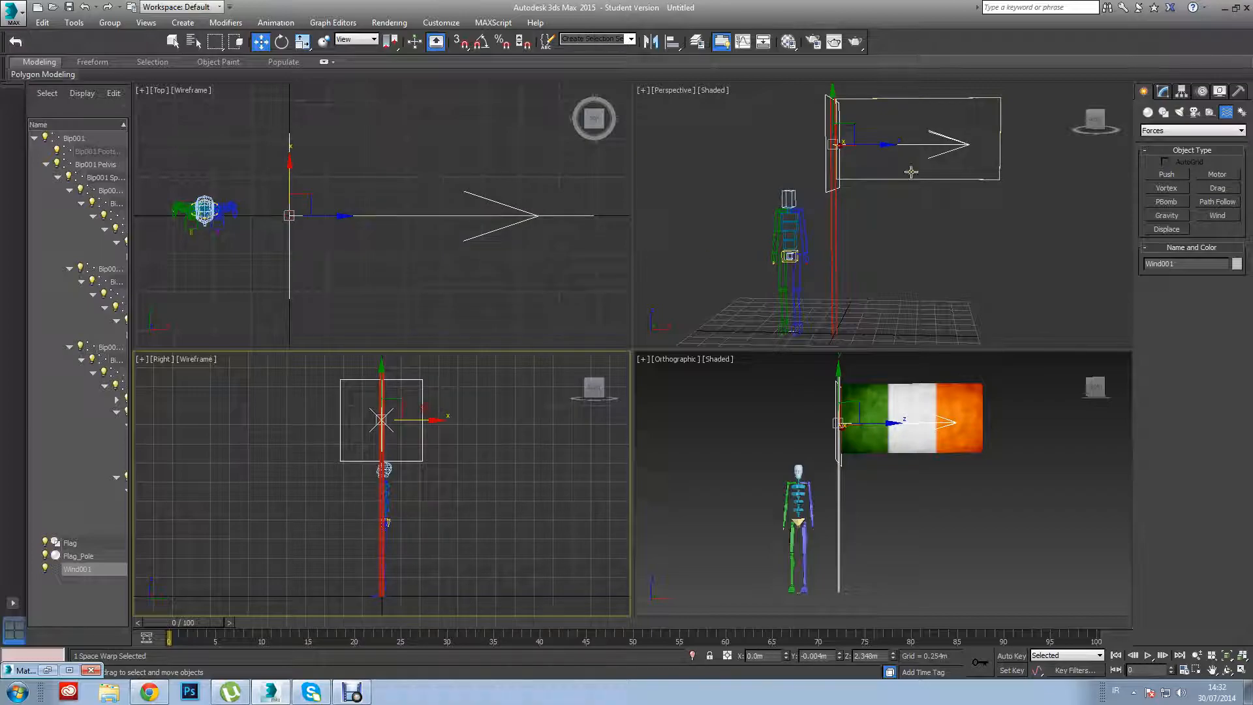
click(931, 269)
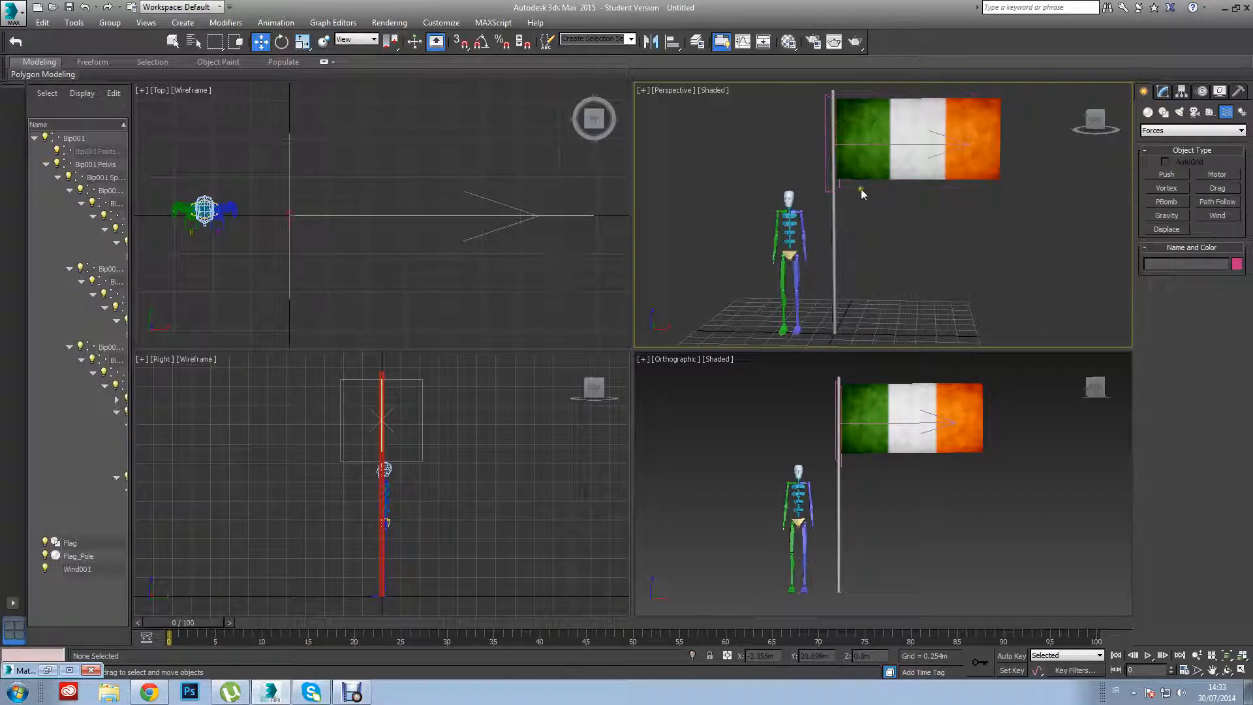
click(826, 188)
drag(869, 152, 780, 154)
drag(735, 99, 736, 107)
click(893, 212)
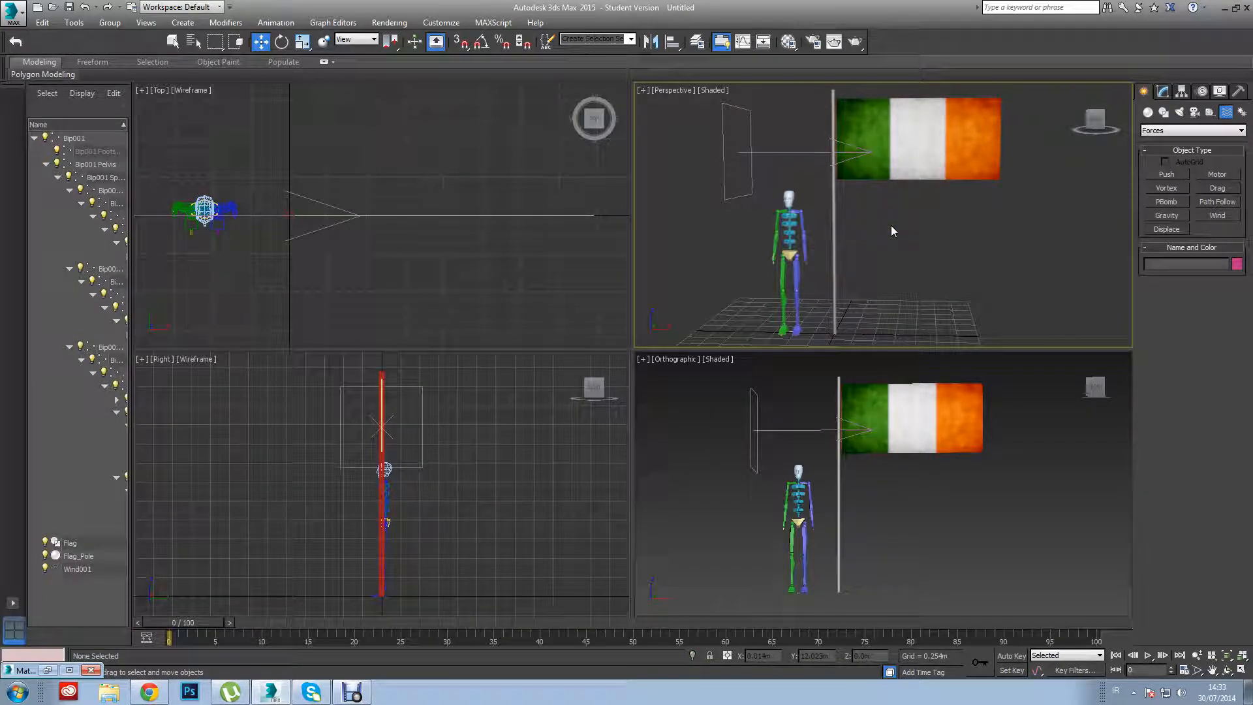
Set the Wind force's Strength to 5.0 and edit its Turbulence value.
click(958, 173)
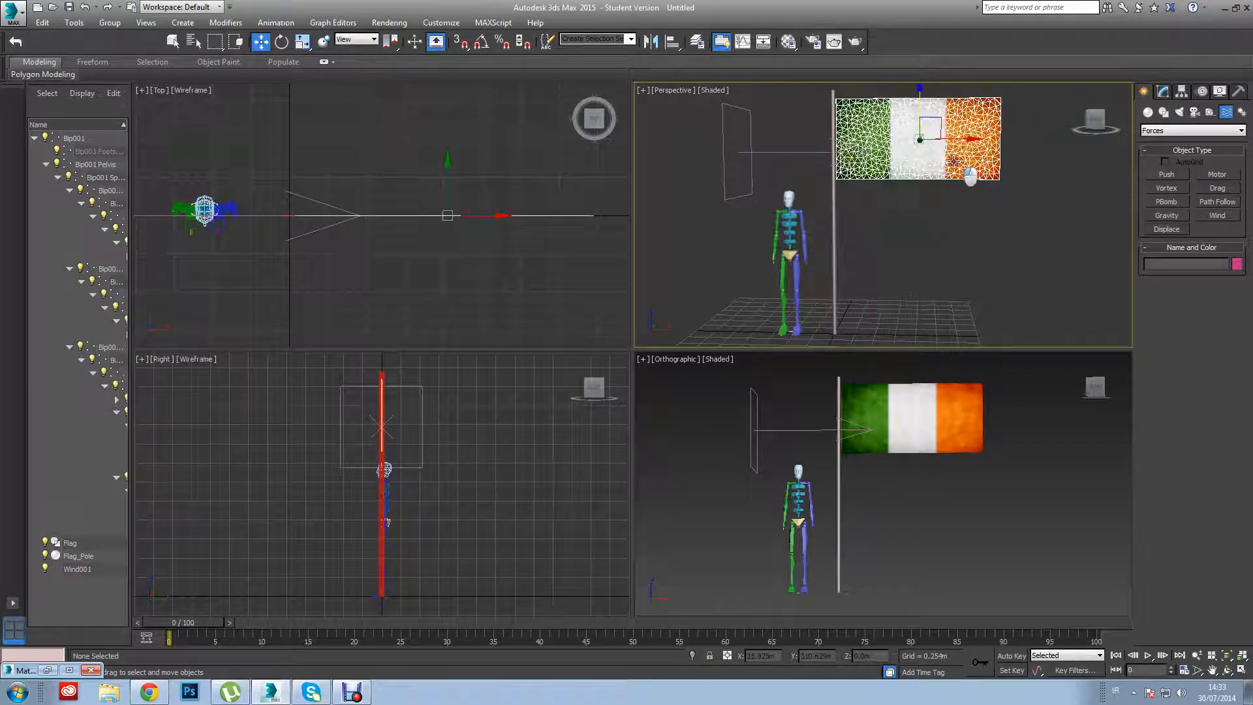
click(1005, 232)
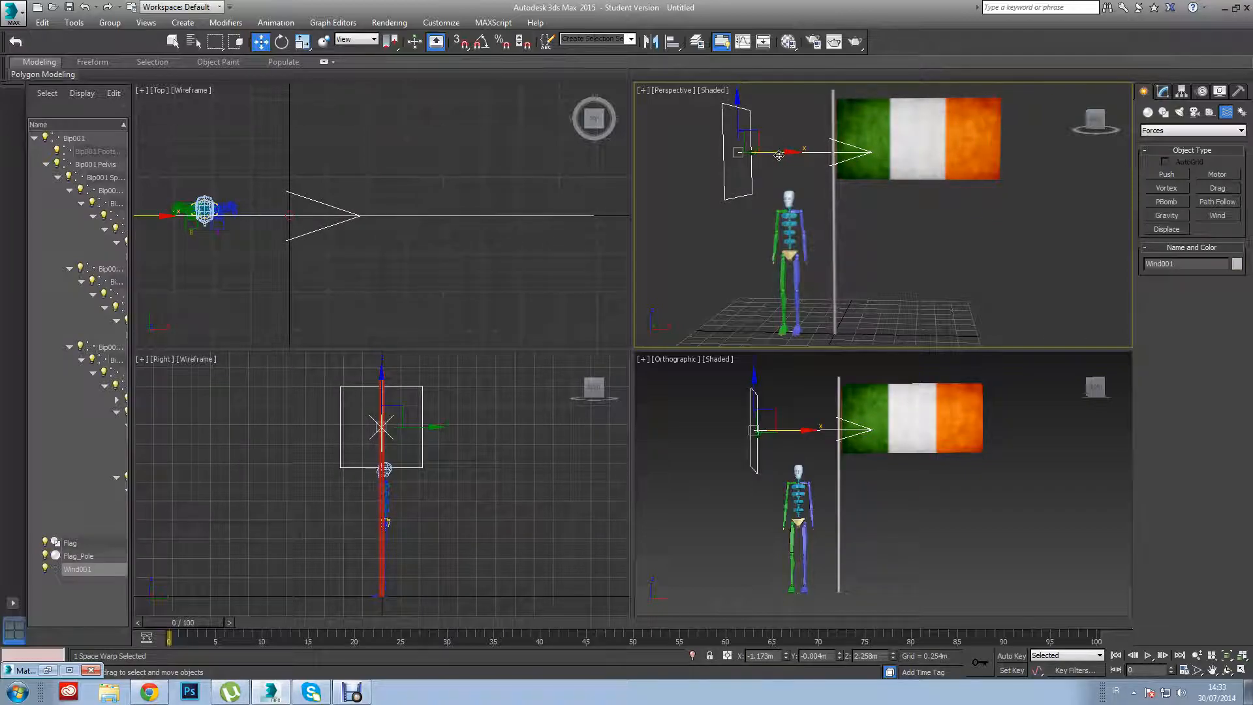
click(1163, 92)
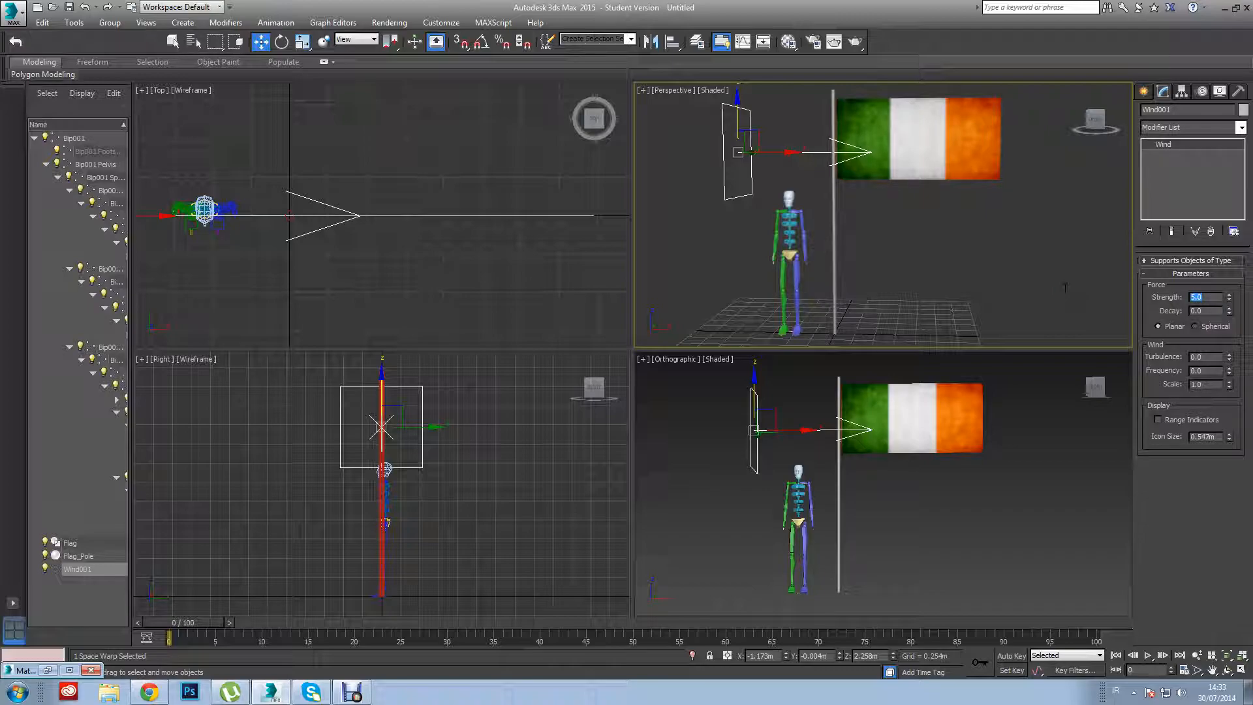
click(1213, 358)
Add Wind001 to the forces in simulation of Flag's Cloth modifier.
click(972, 171)
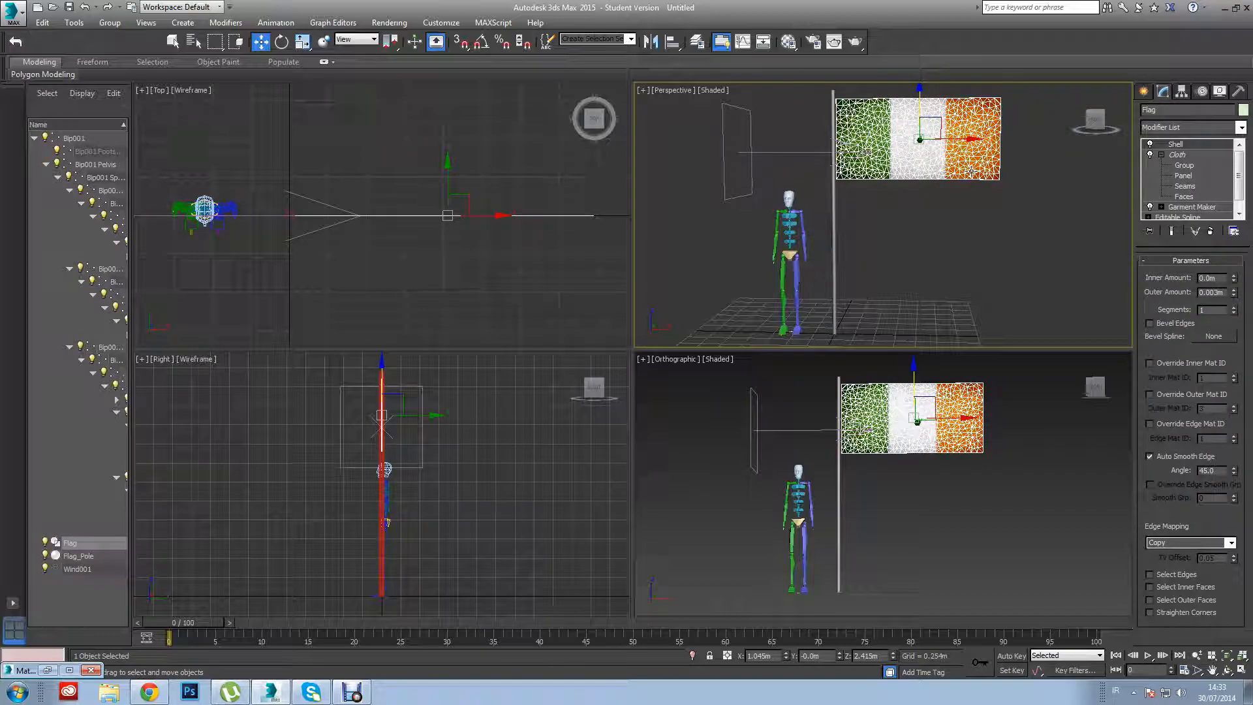
click(1177, 156)
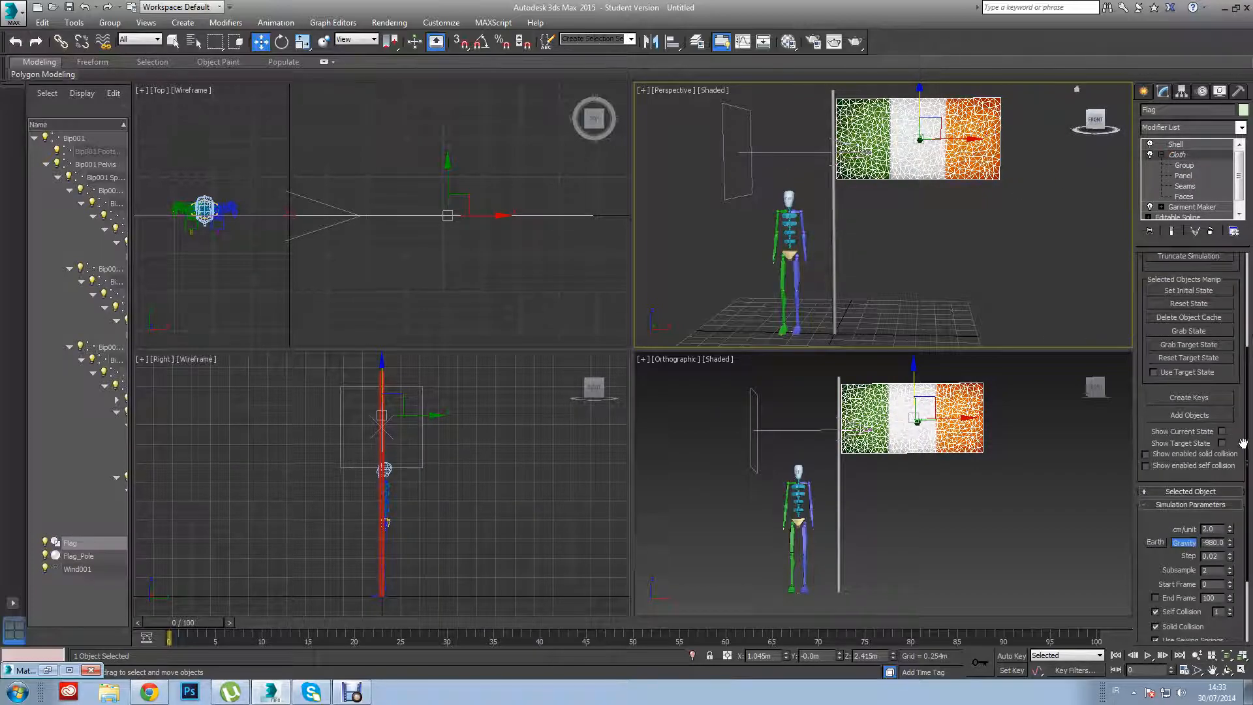
drag(1248, 442, 1252, 319)
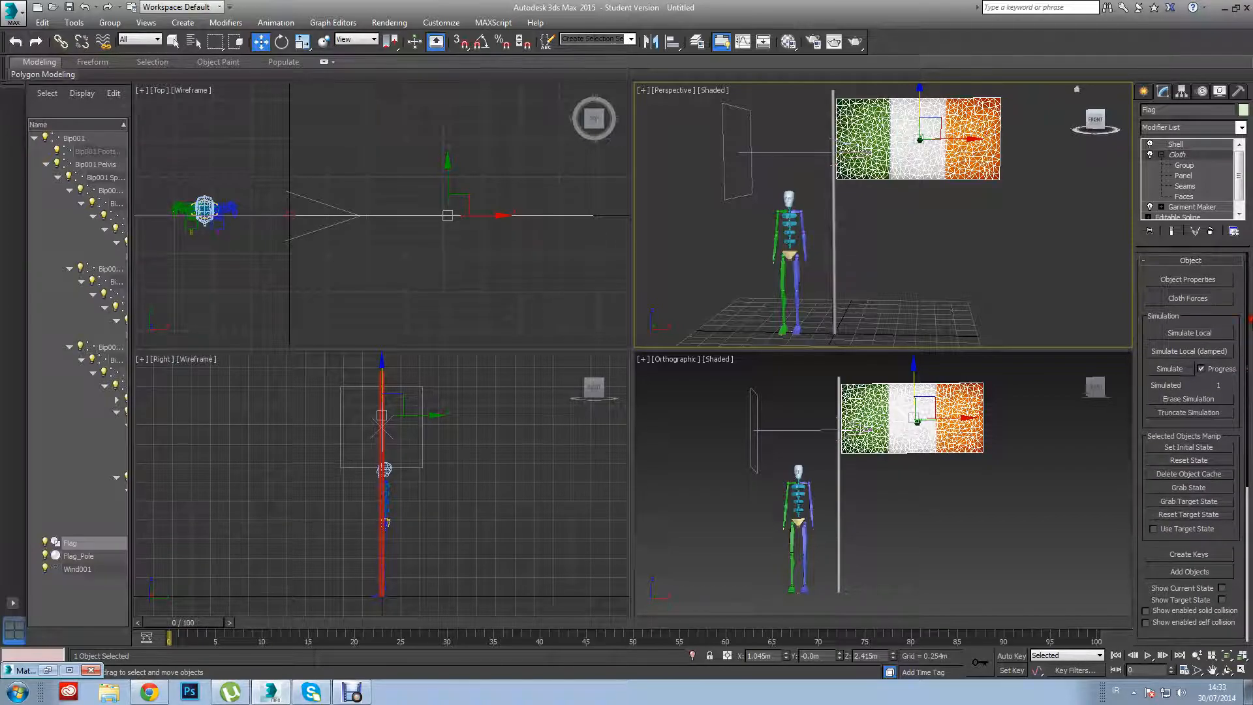
click(1210, 299)
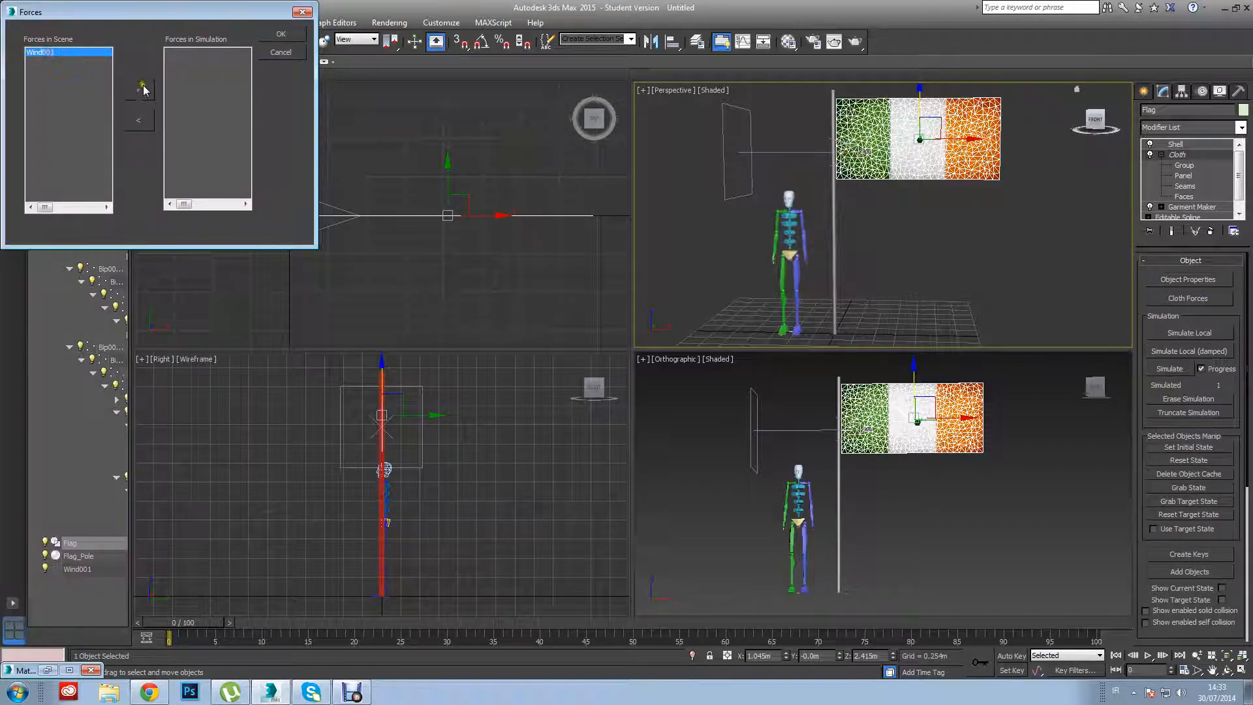
click(282, 33)
click(352, 692)
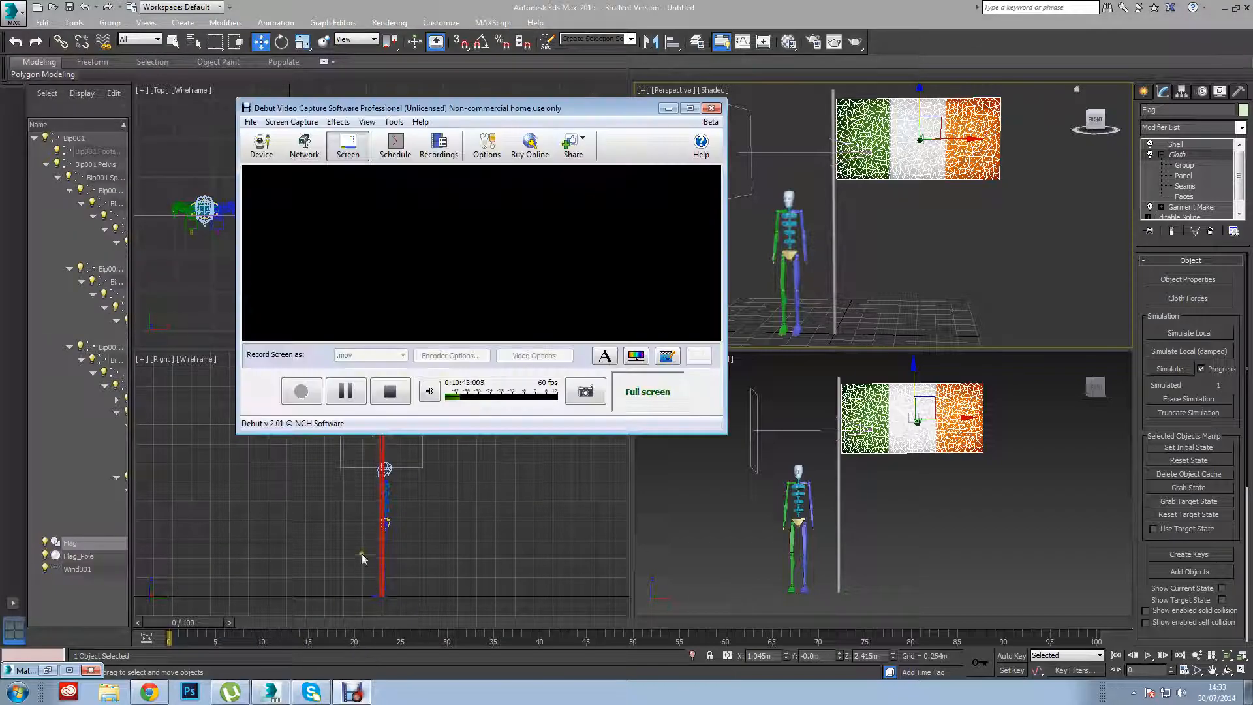
click(668, 108)
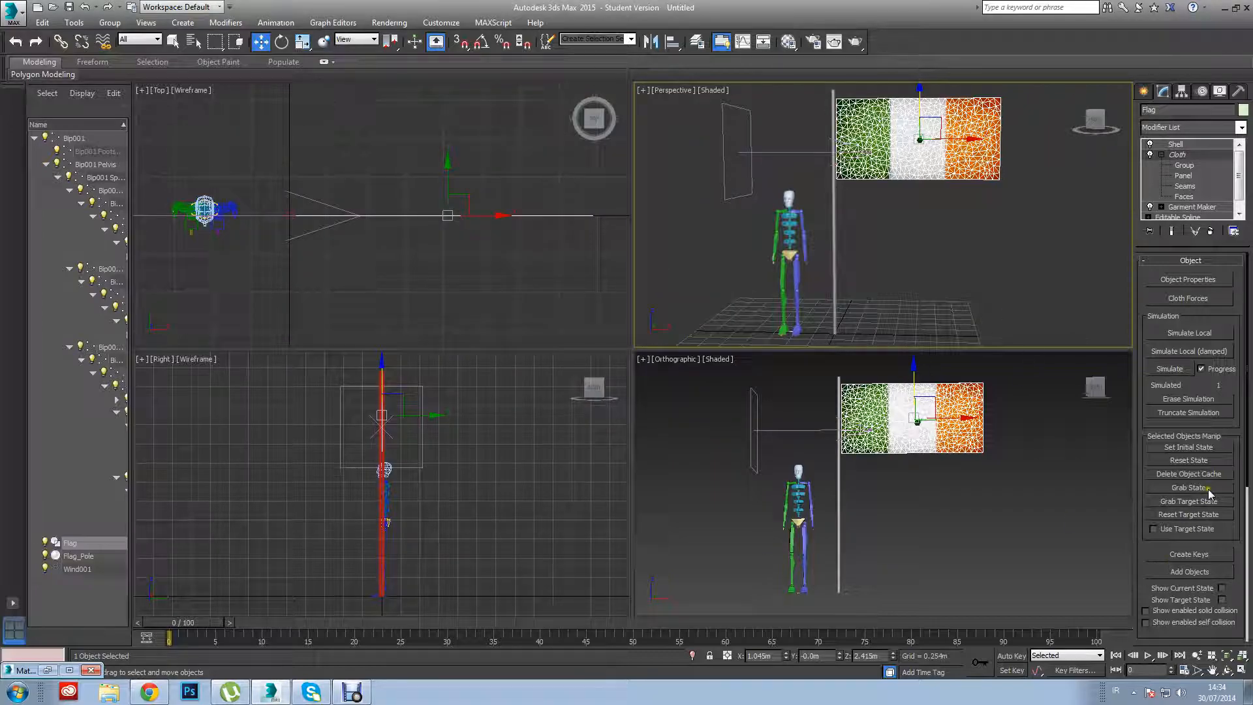
Run Flag's cloth simulation with the wind, cancel it partway, and reset the cloth state.
click(1172, 370)
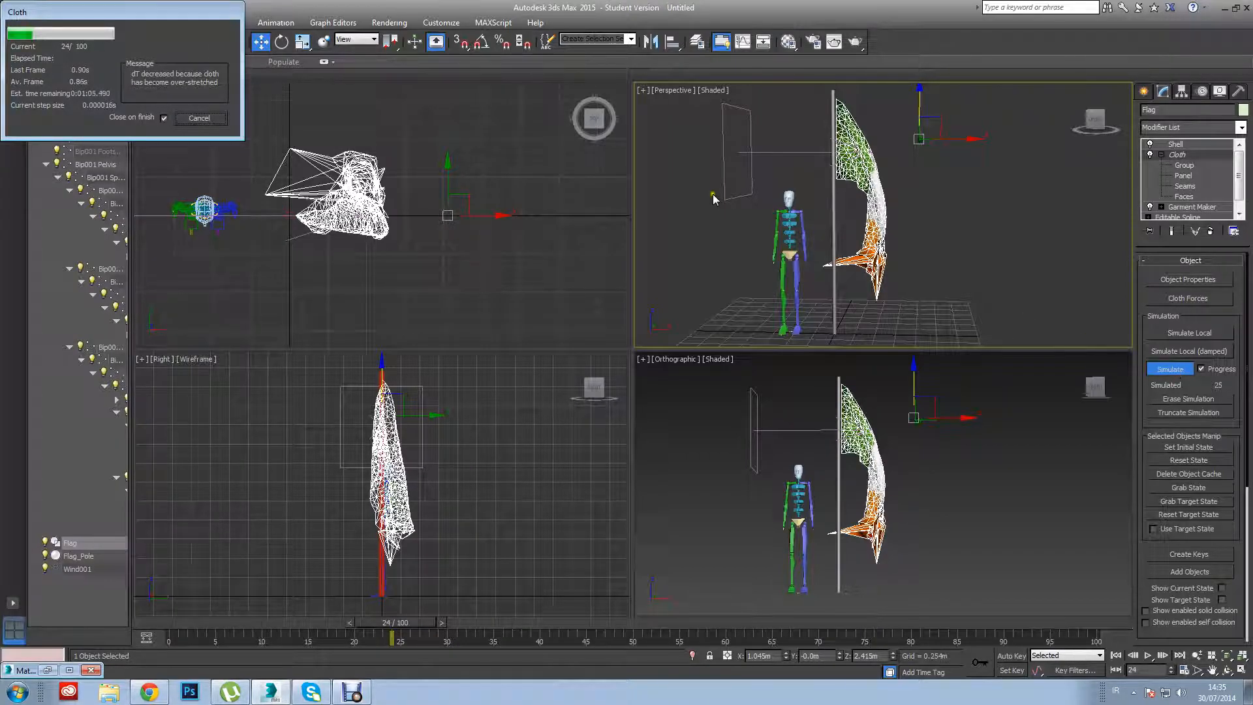
click(182, 118)
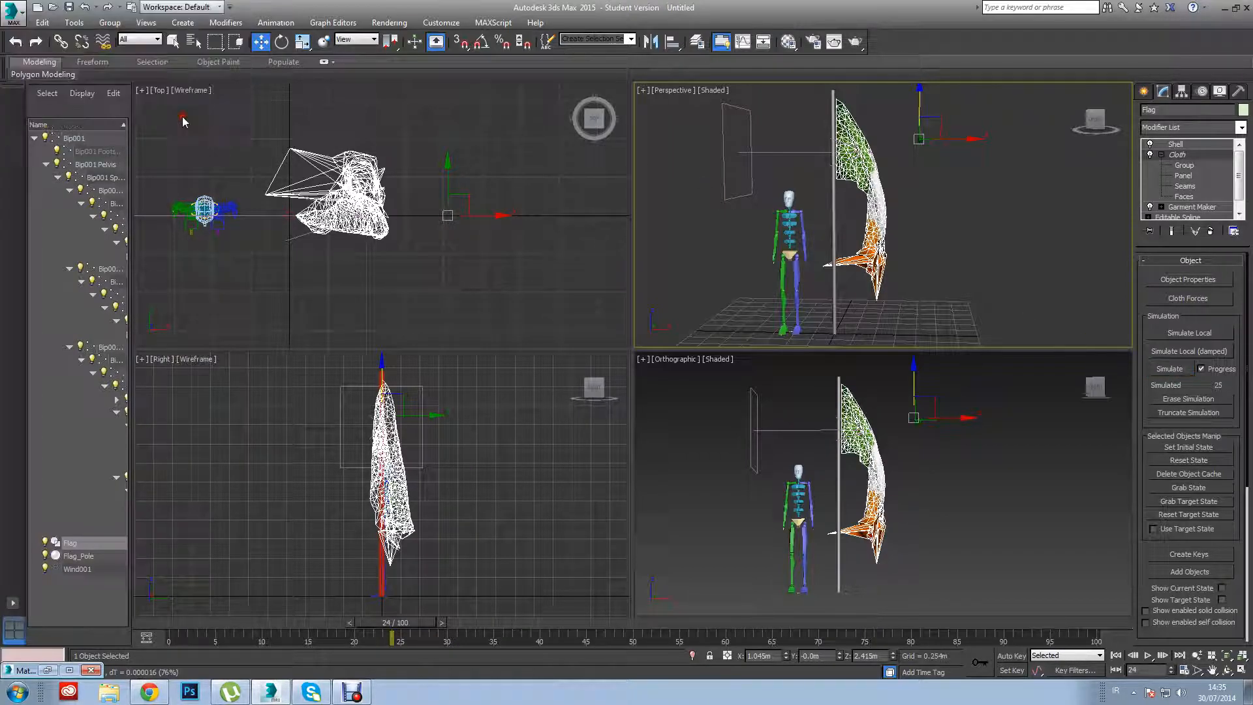
click(1184, 461)
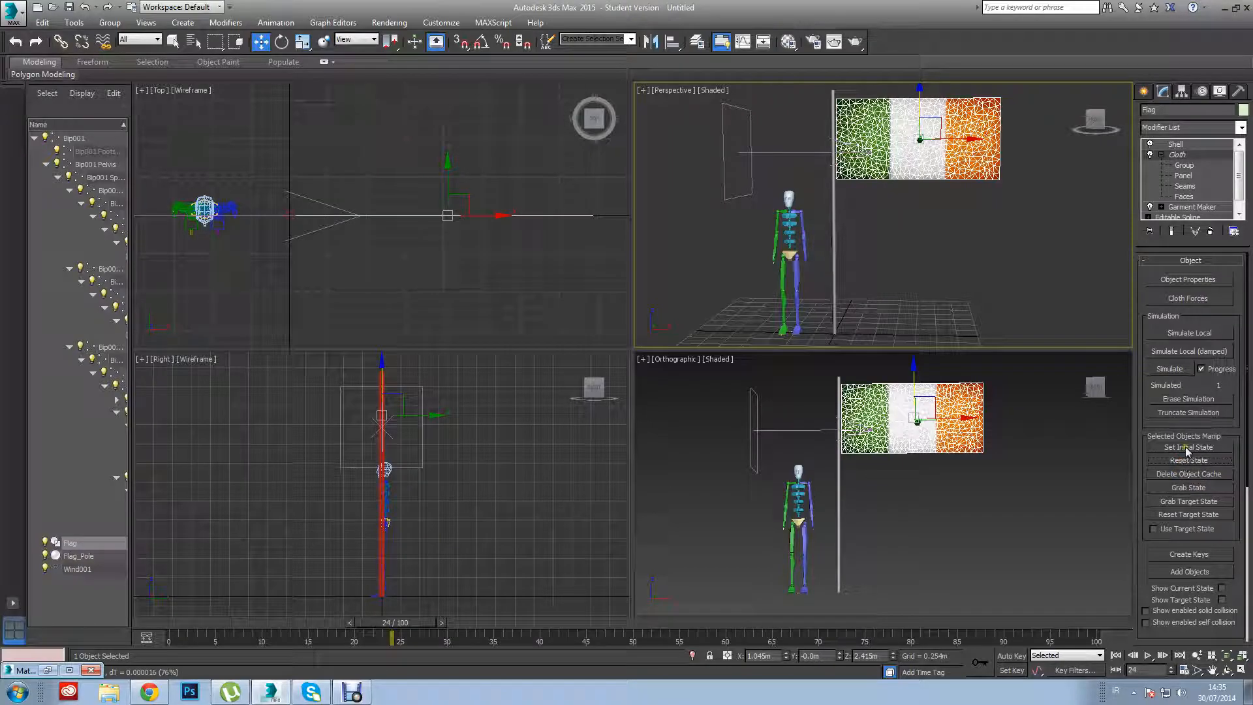
Start a local cloth simulation of Flag and watch it in the maximized orthographic view before restoring the four viewports.
click(1169, 333)
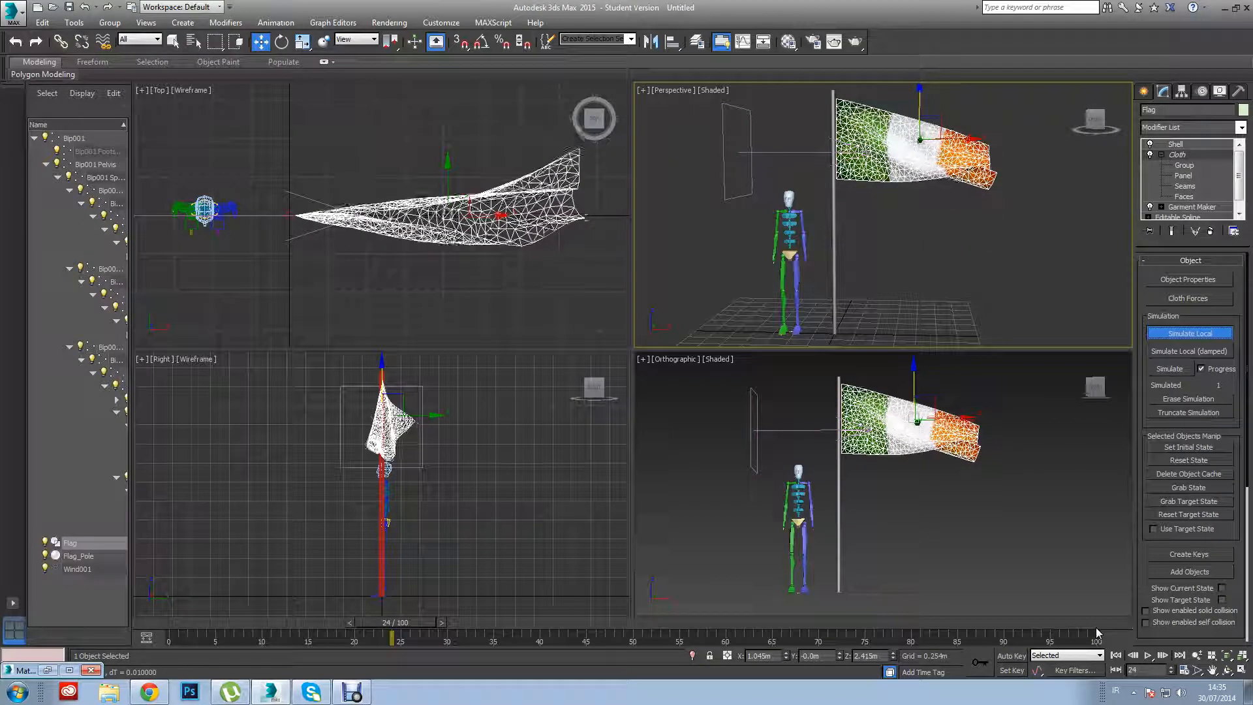
click(1053, 524)
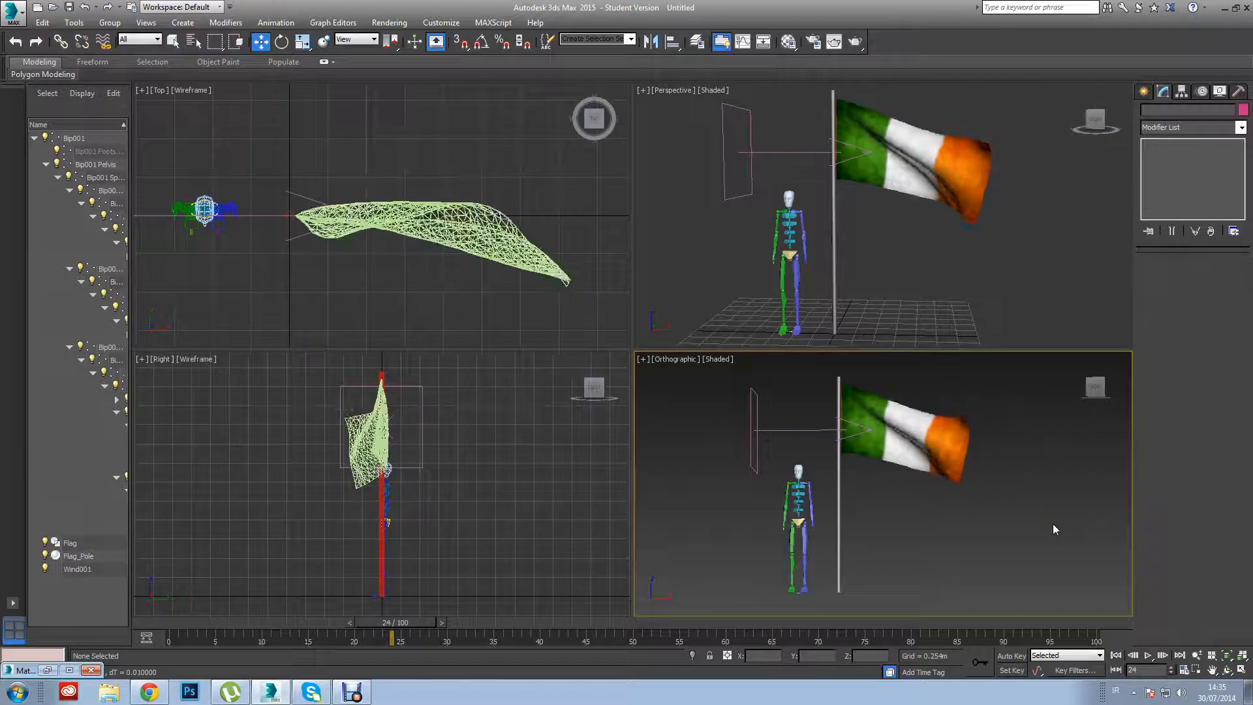
key(alt+w)
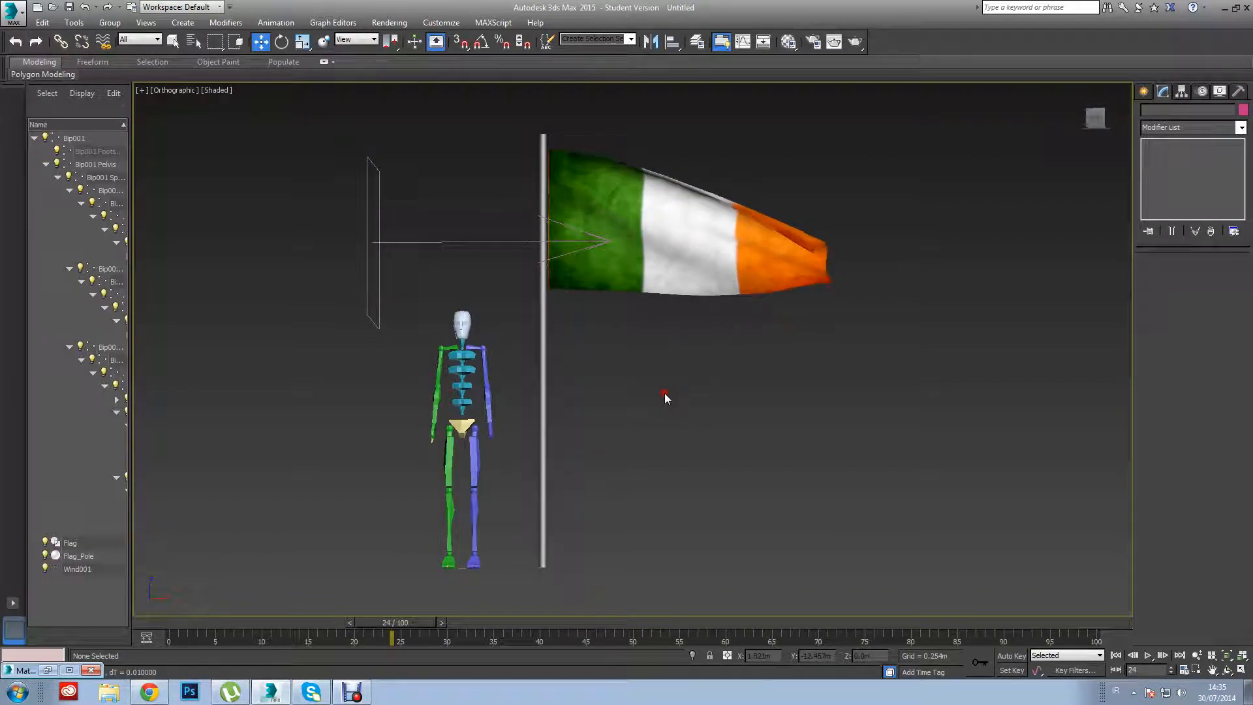
key(alt+w)
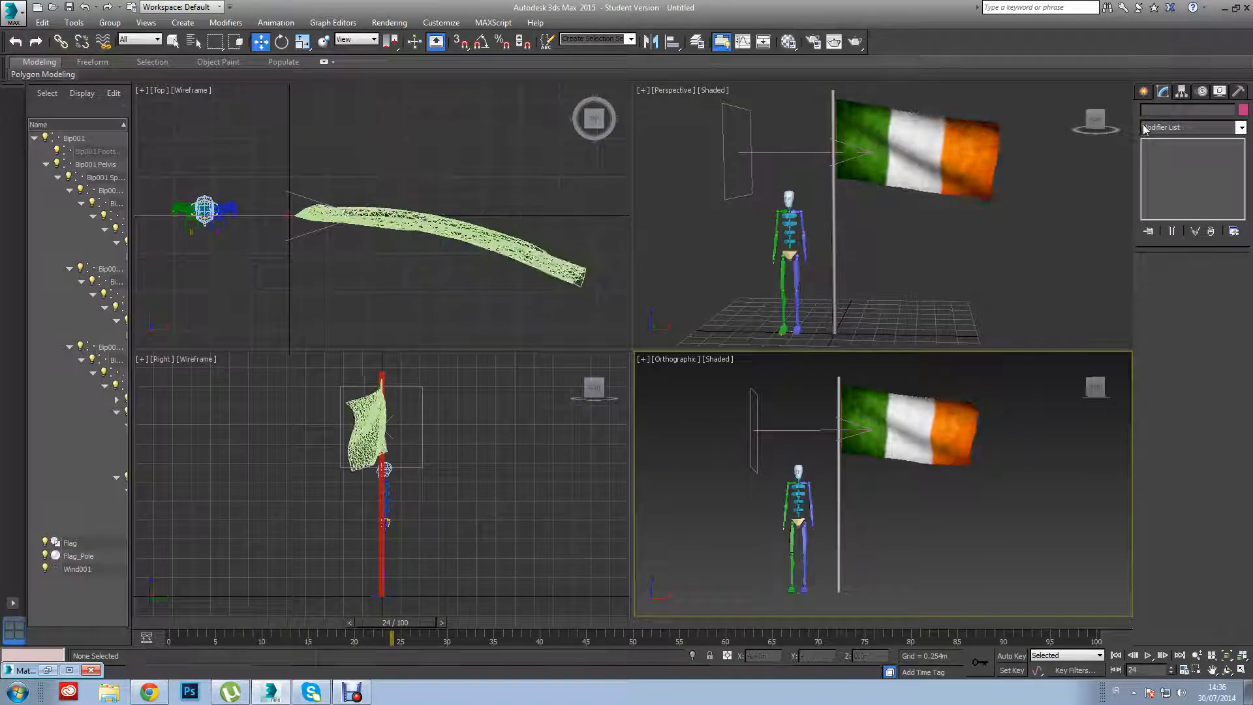
Stop Flag's local simulation, reset its cloth state, and run the full simulation through frame 100.
click(914, 154)
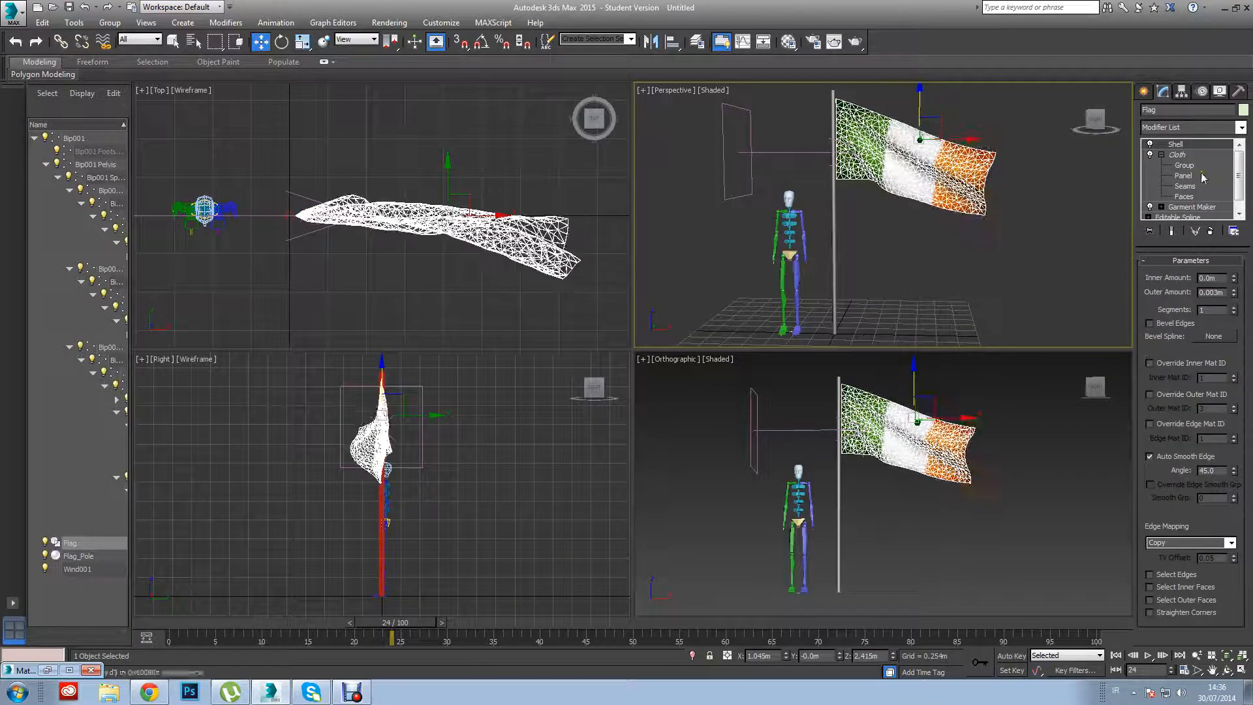
click(1177, 155)
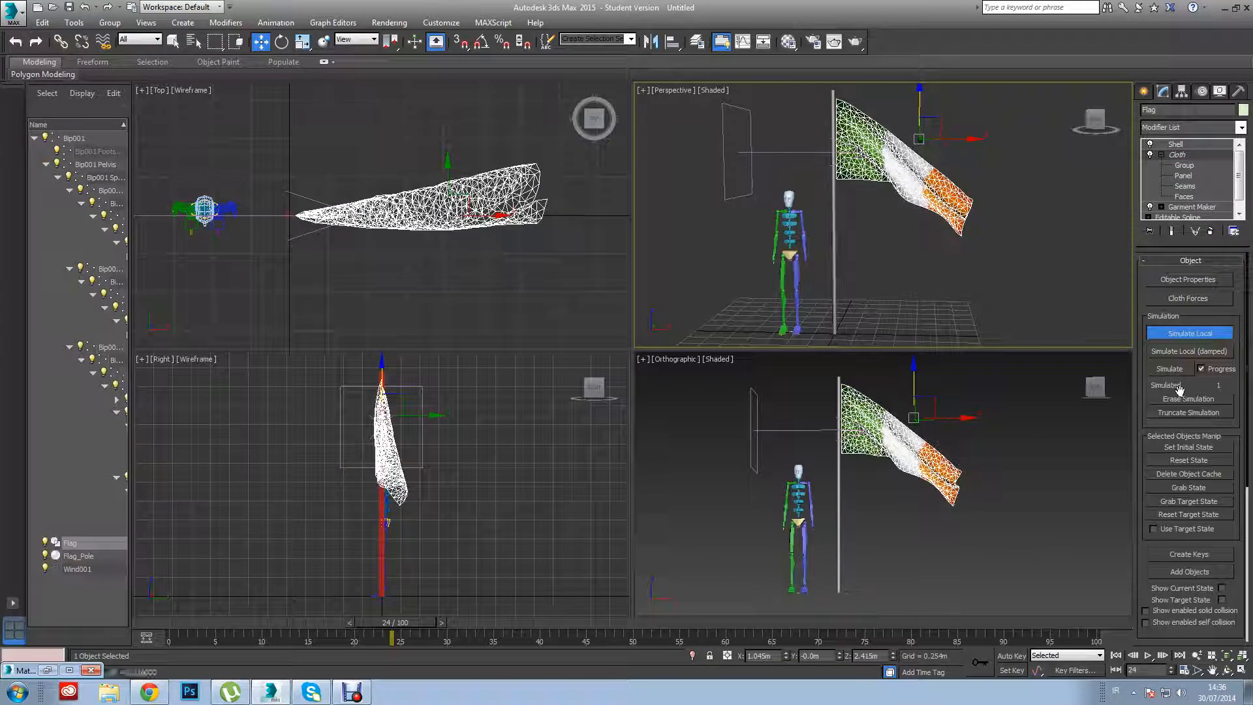
click(1191, 334)
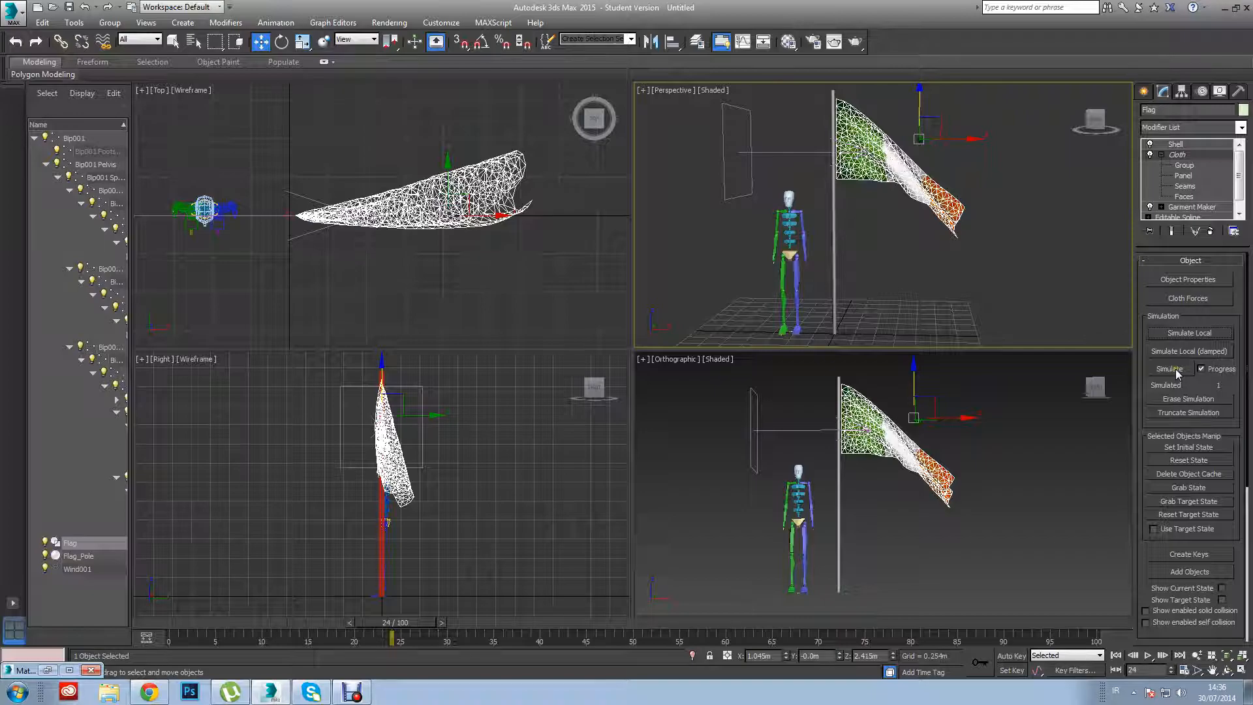
click(1175, 460)
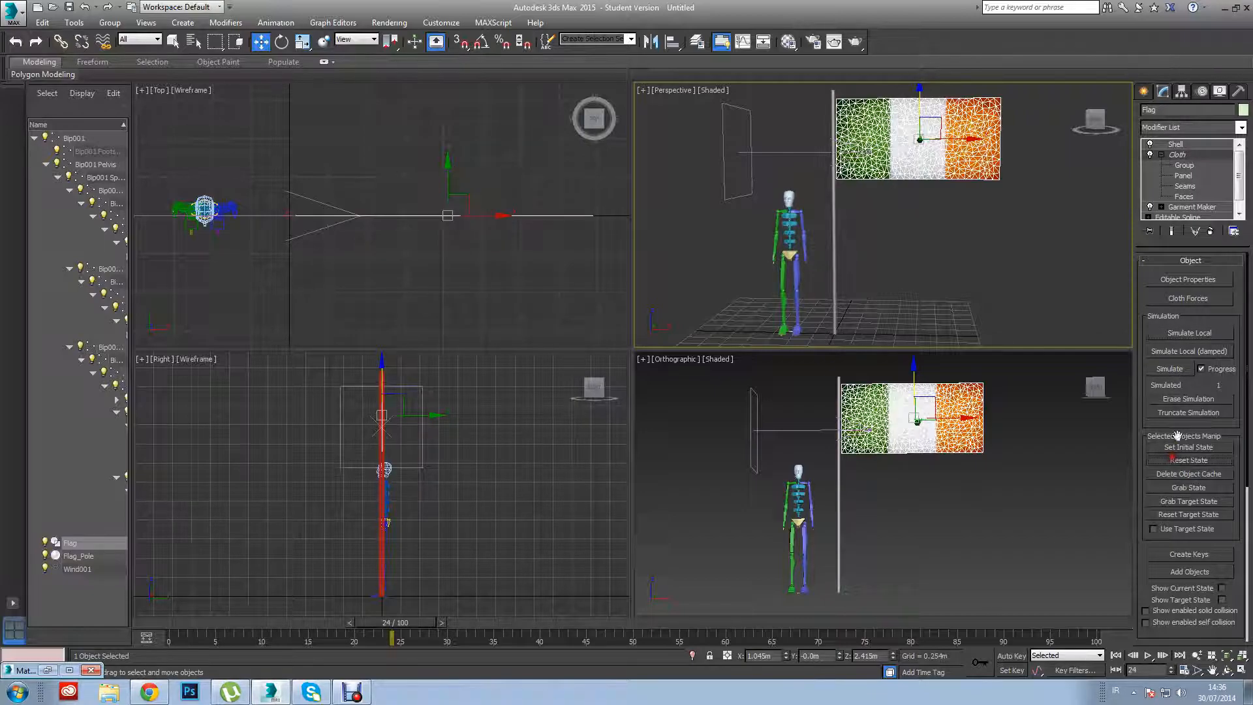
click(1170, 369)
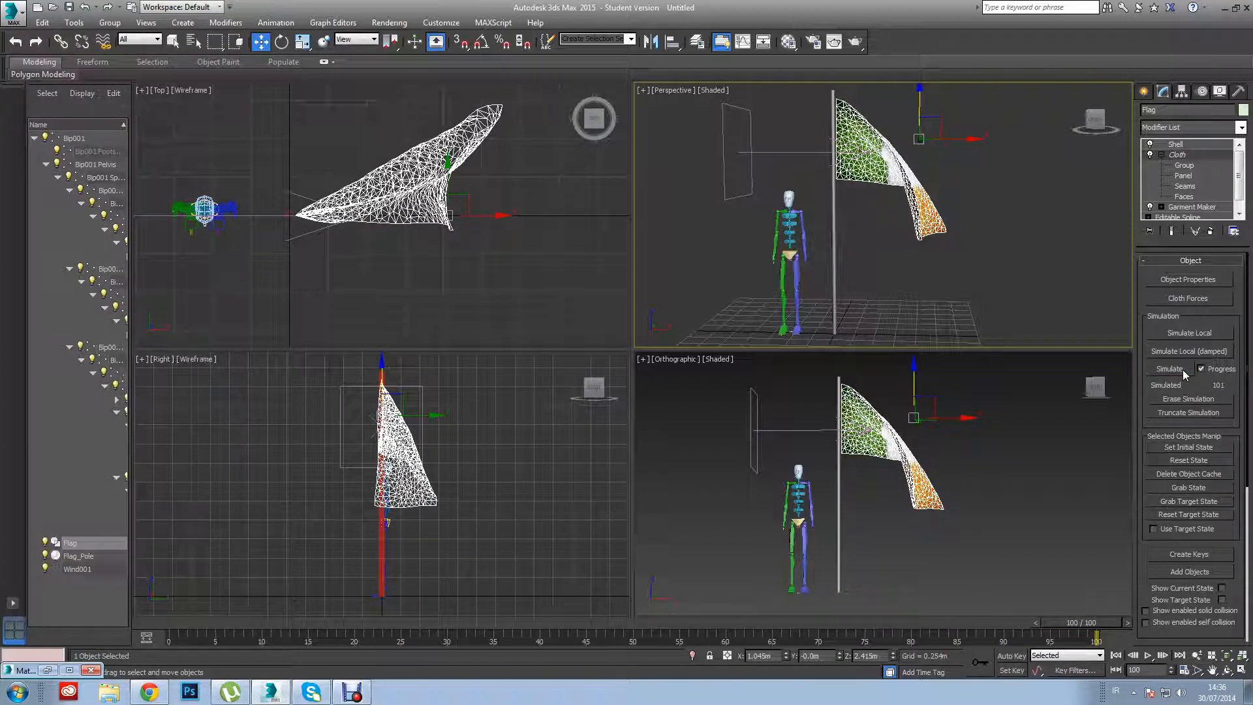
Restart Flag's local simulation and set the Top viewport to Shaded to watch the waving cloth from above.
click(1190, 333)
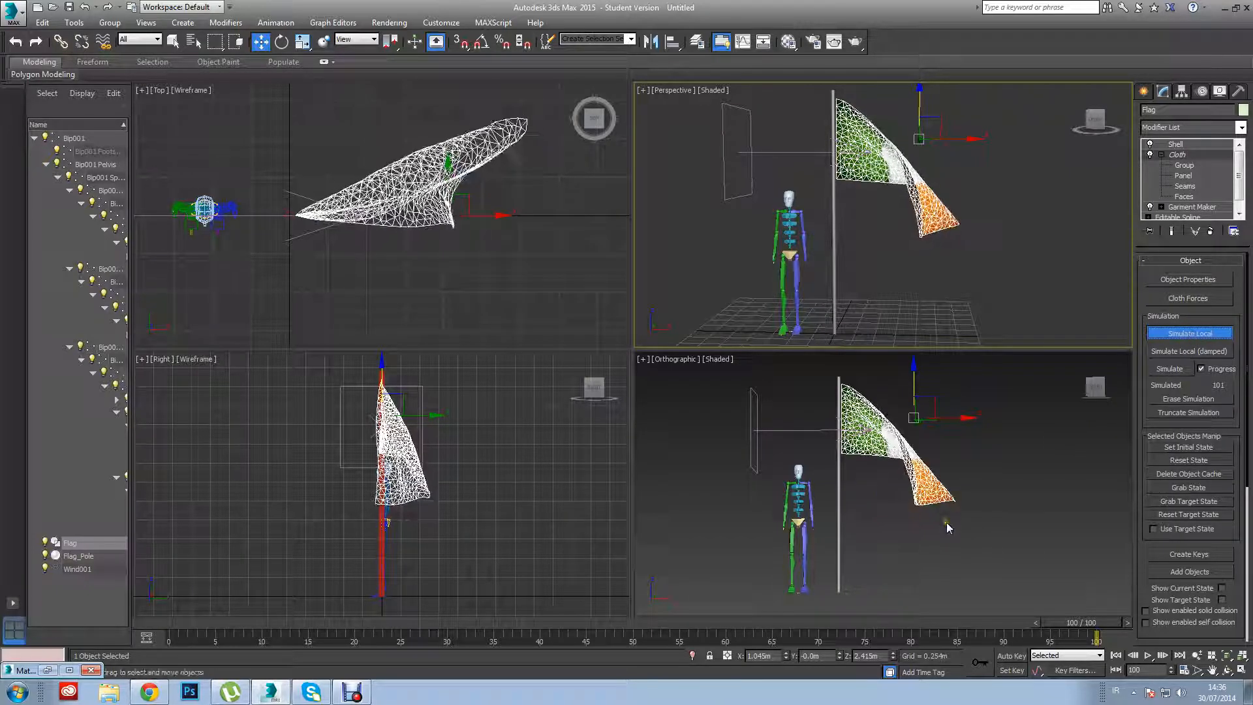
click(981, 555)
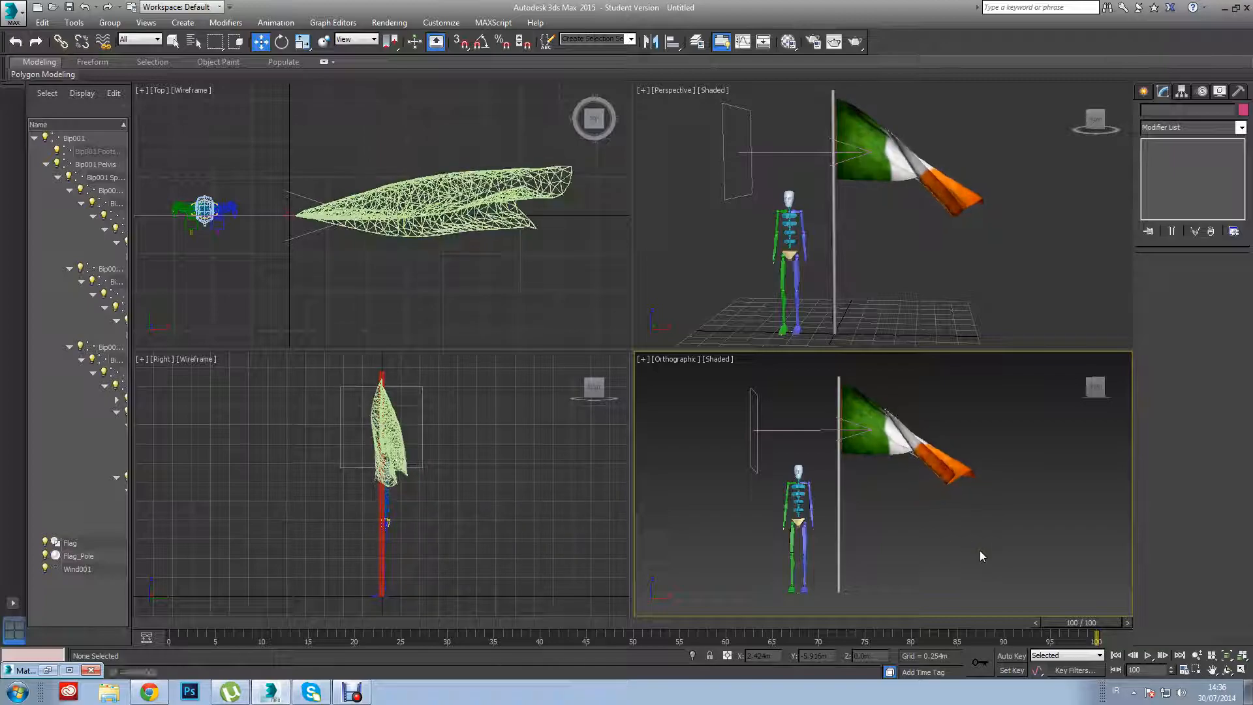
click(445, 142)
click(183, 89)
click(197, 116)
key(alt+w)
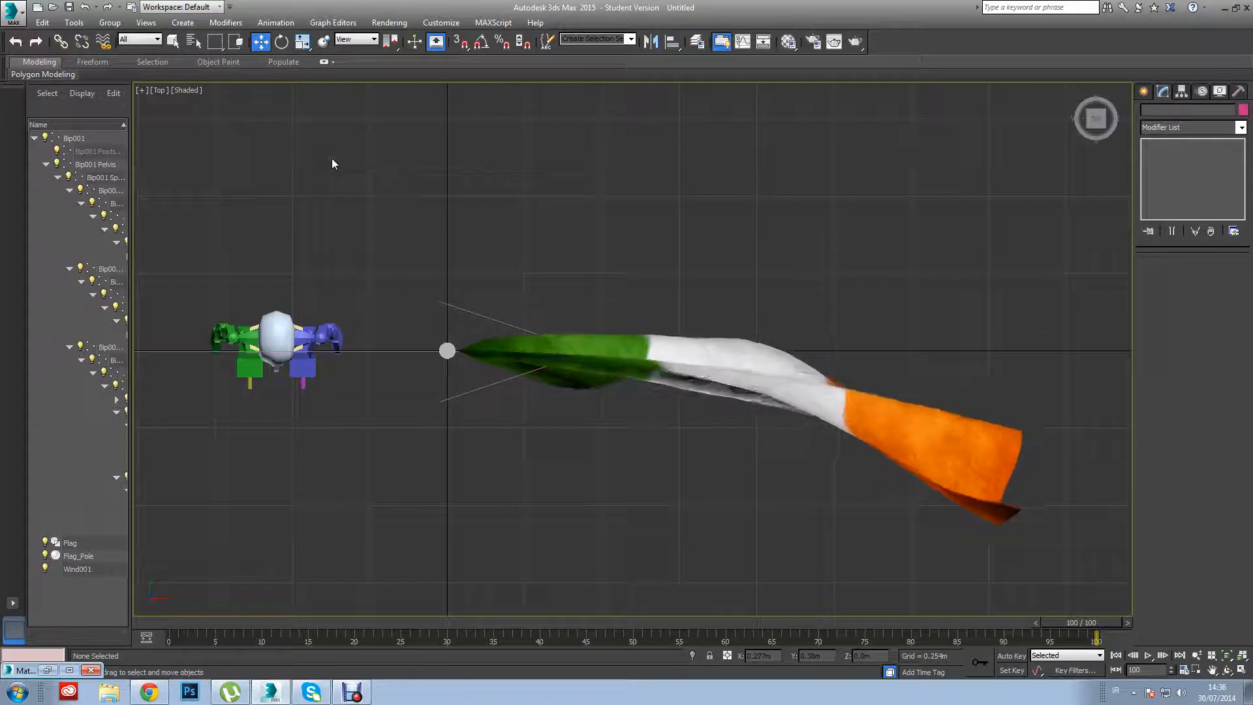
key(alt+w)
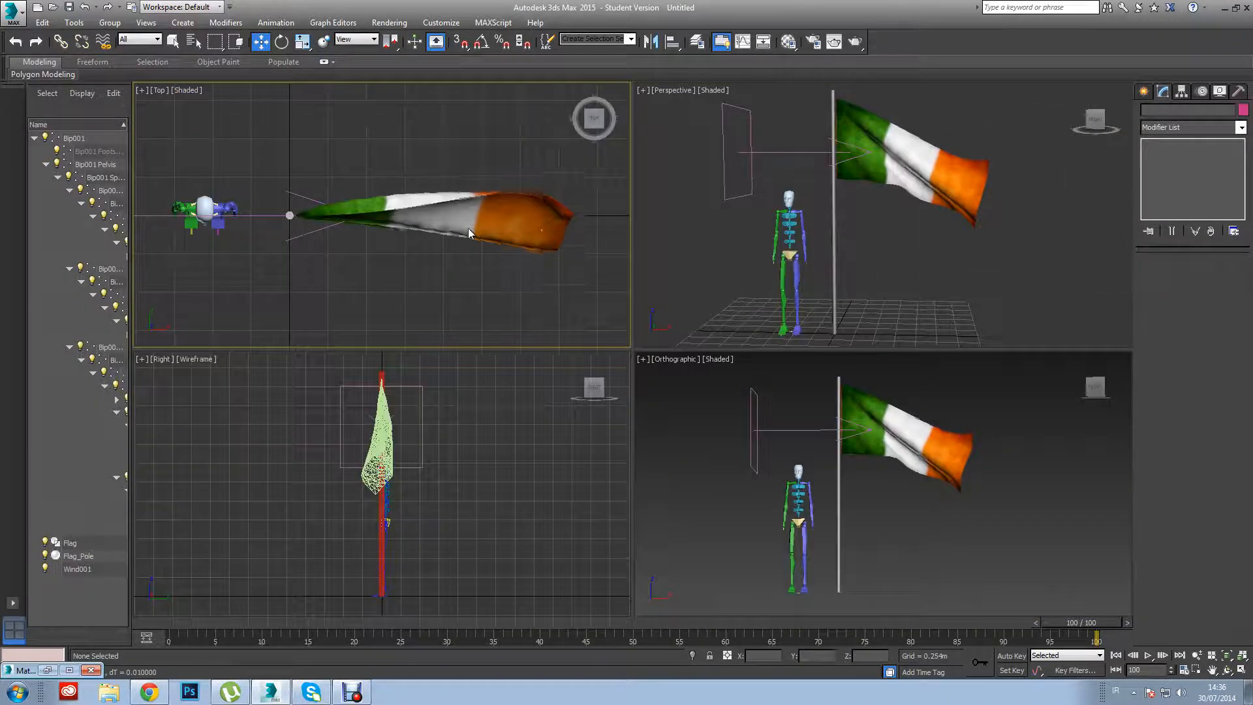
click(957, 277)
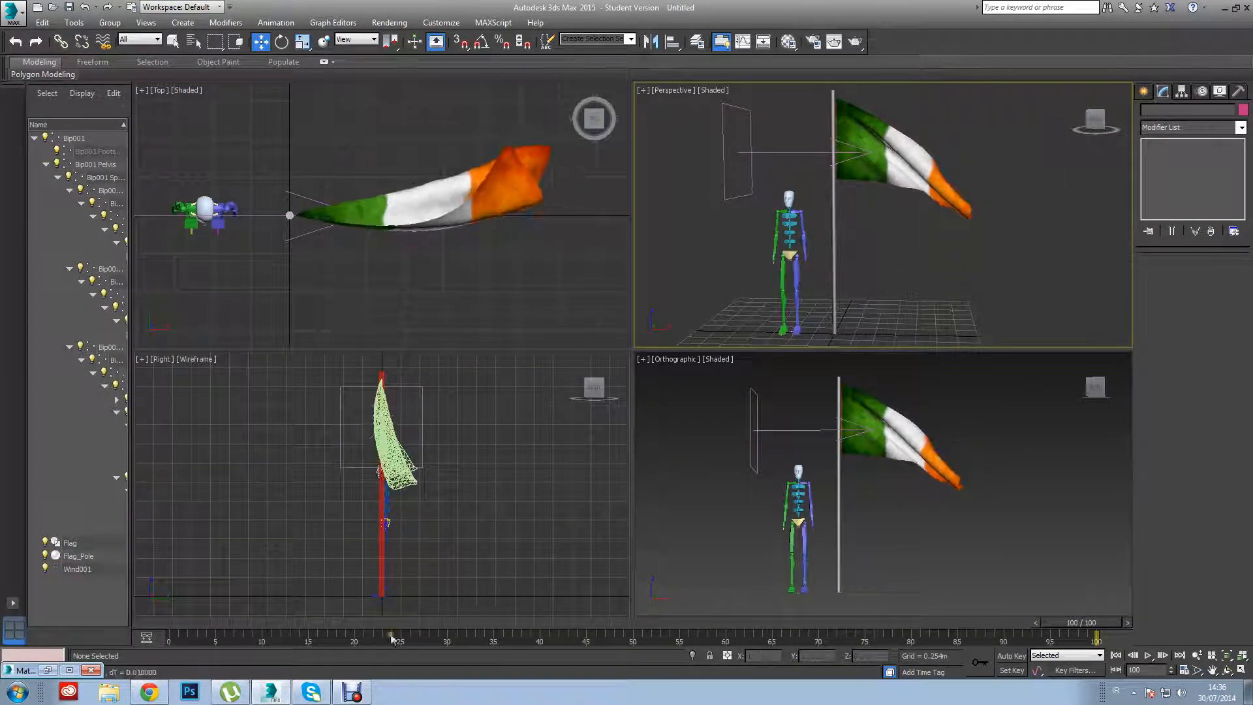